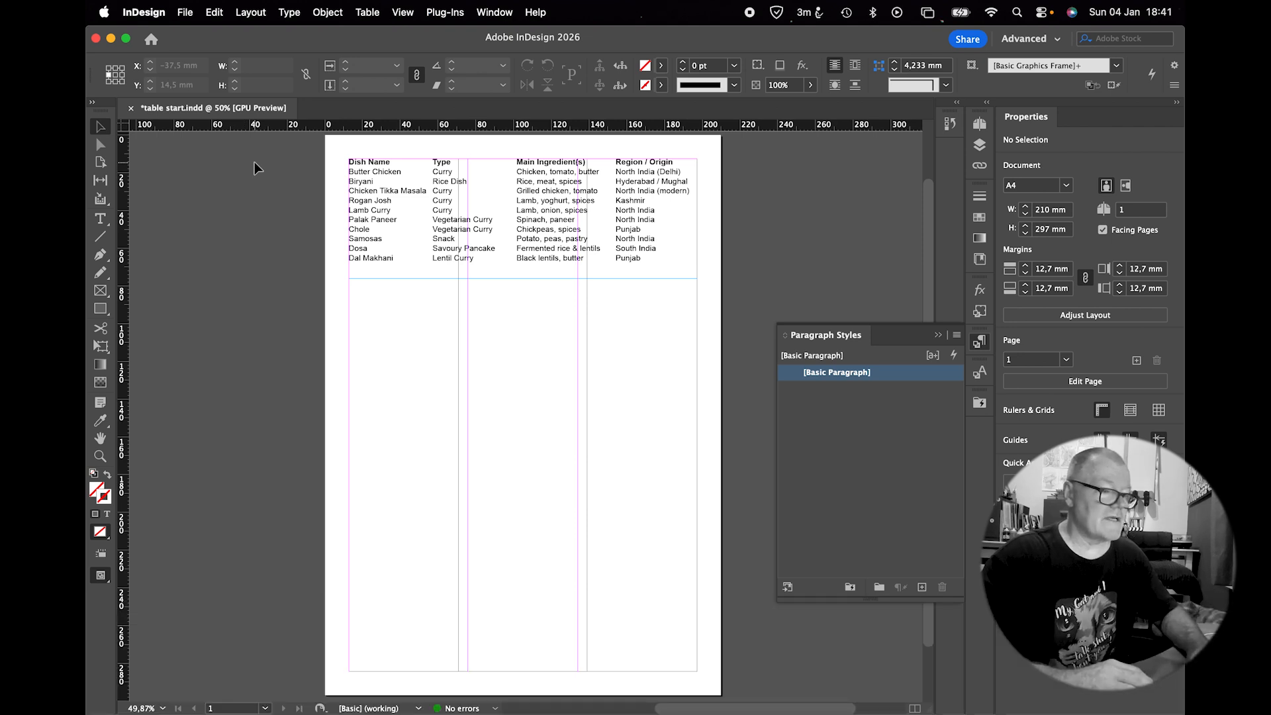
Try inserting a table with 4 body rows and 4 columns in a new text frame below the dish list, and undo it
left_click(379, 210)
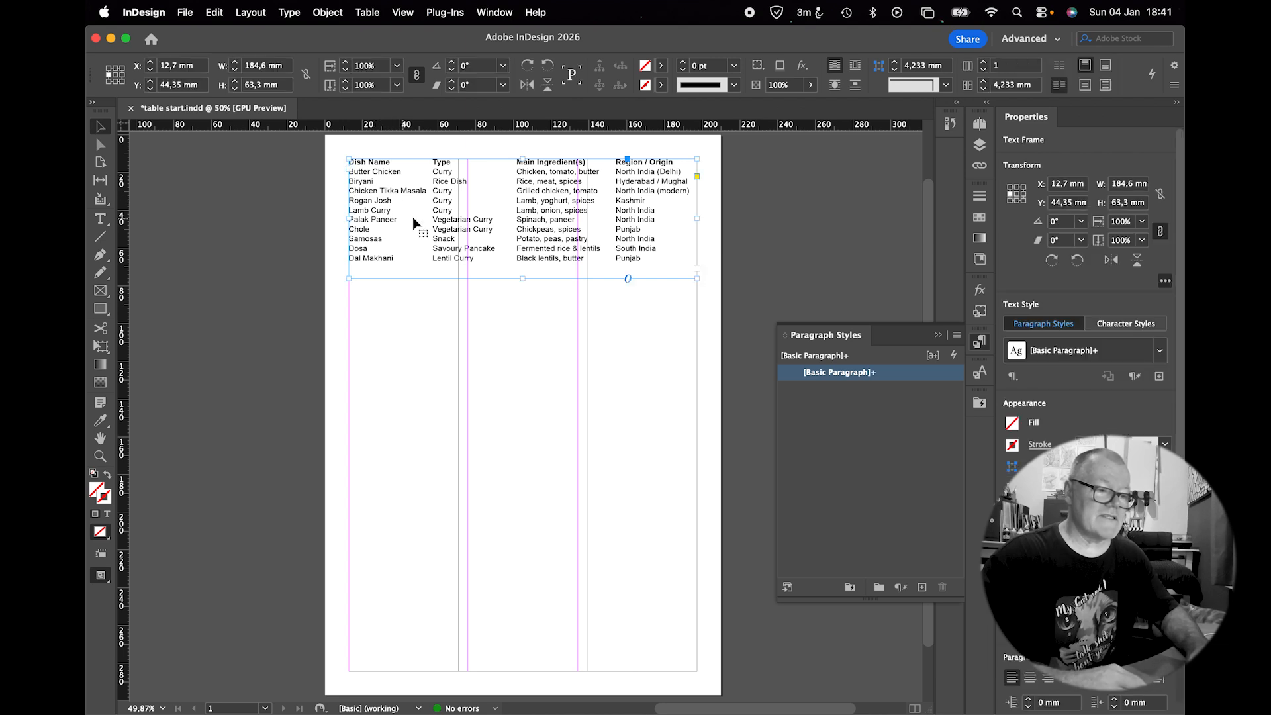
left_click(504, 327)
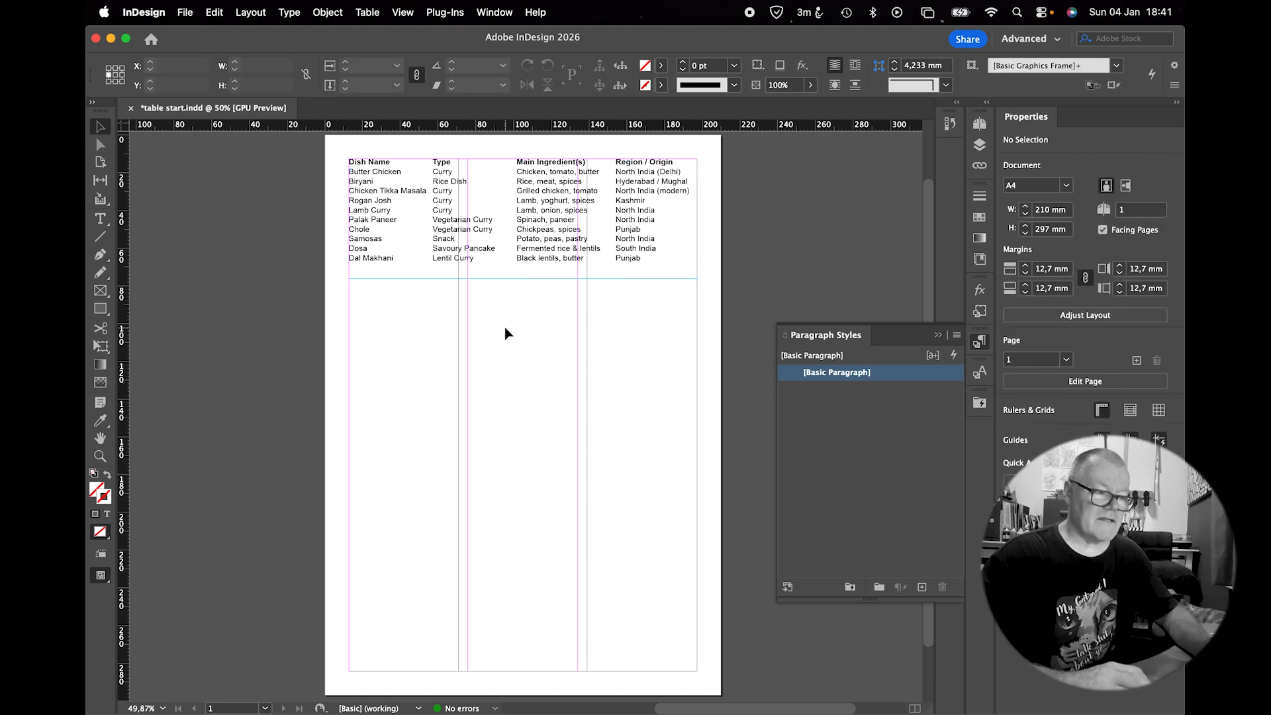
key("t")
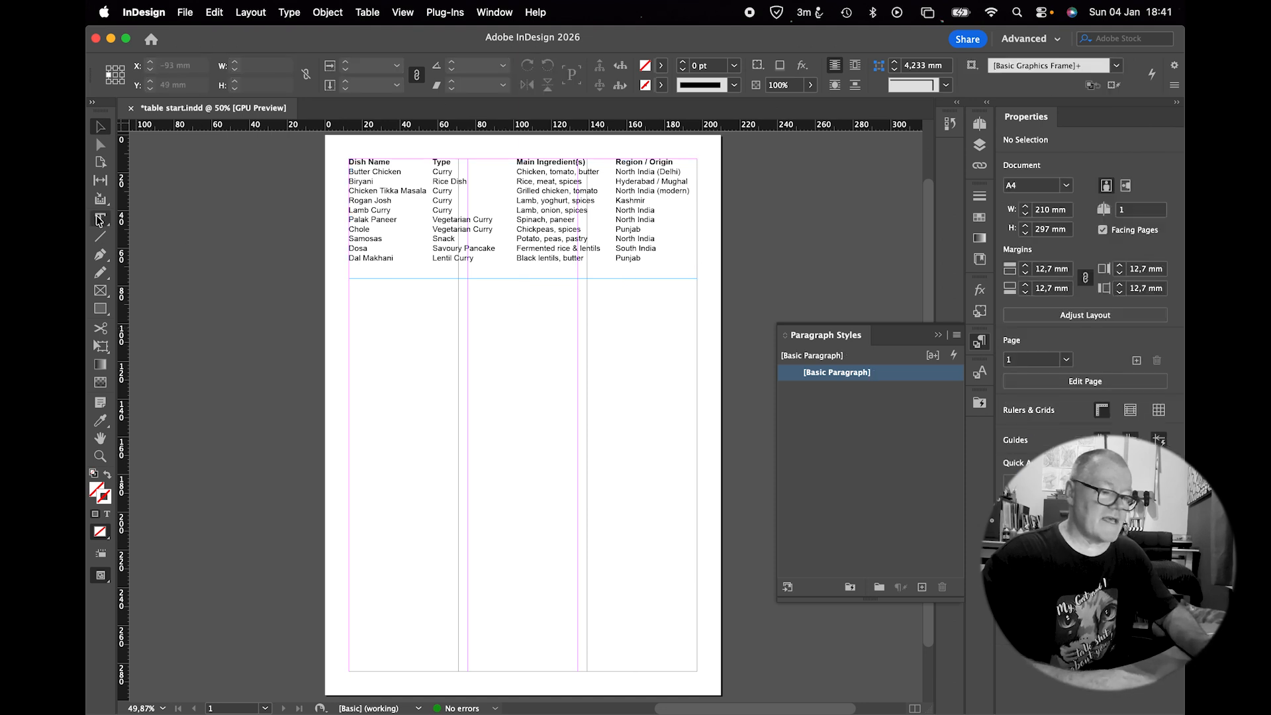
left_click_drag(349, 299, 694, 477)
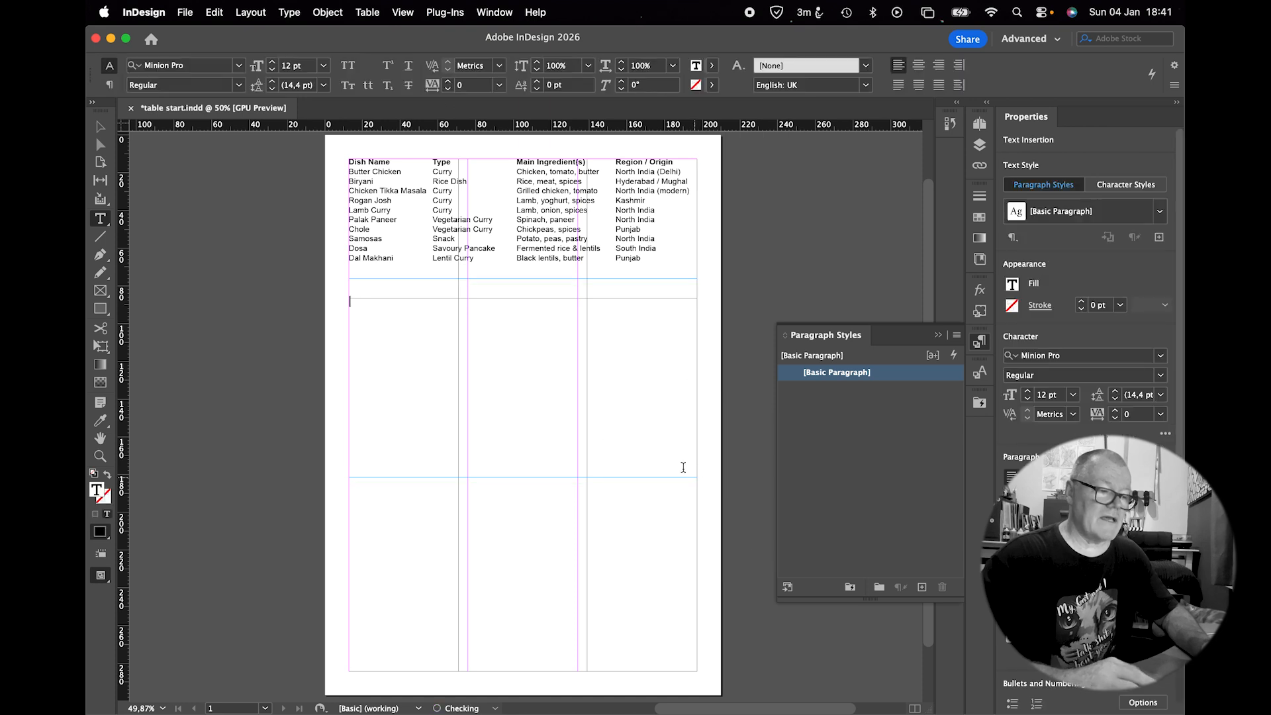
left_click(368, 12)
left_click(374, 37)
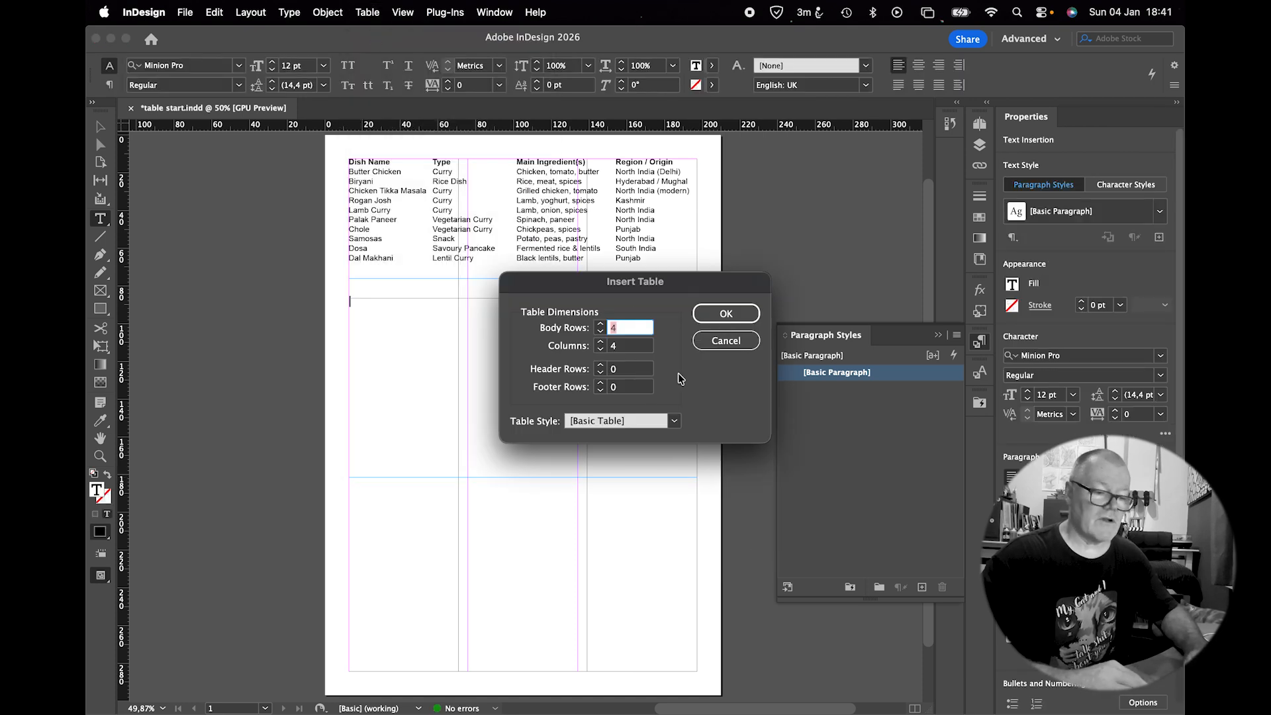
left_click(733, 312)
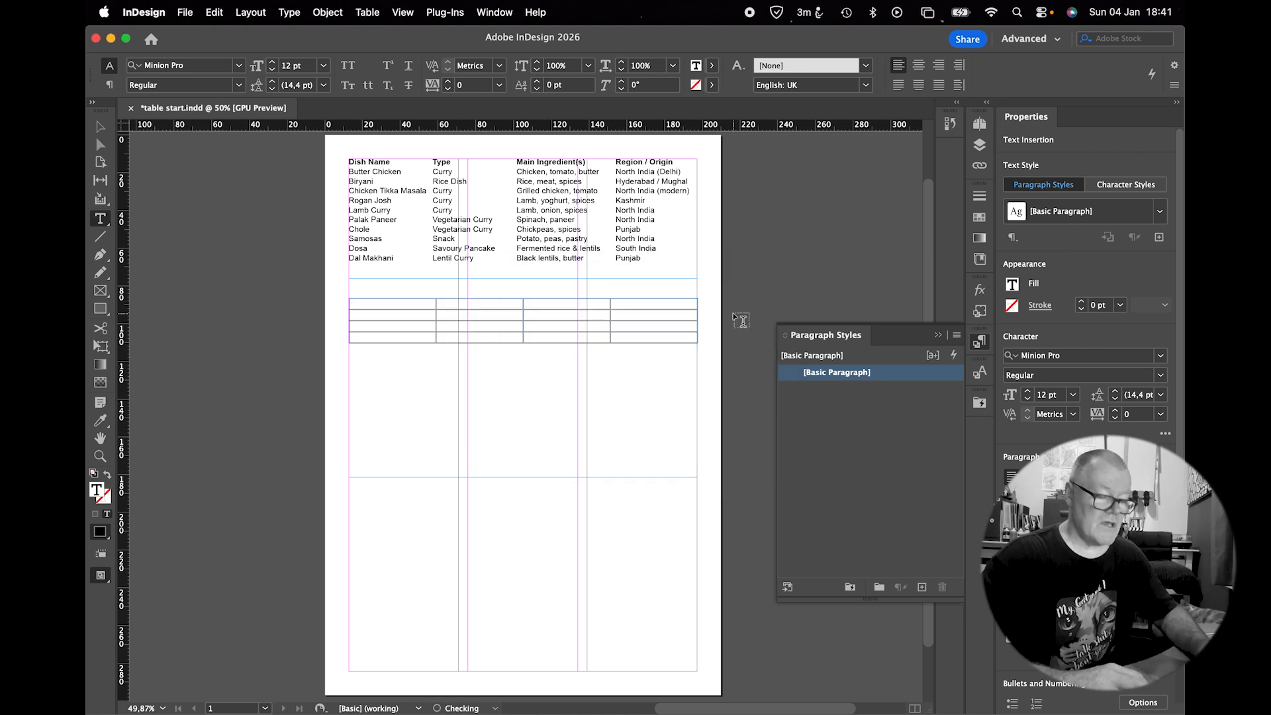
key("super+z")
key("super+z")
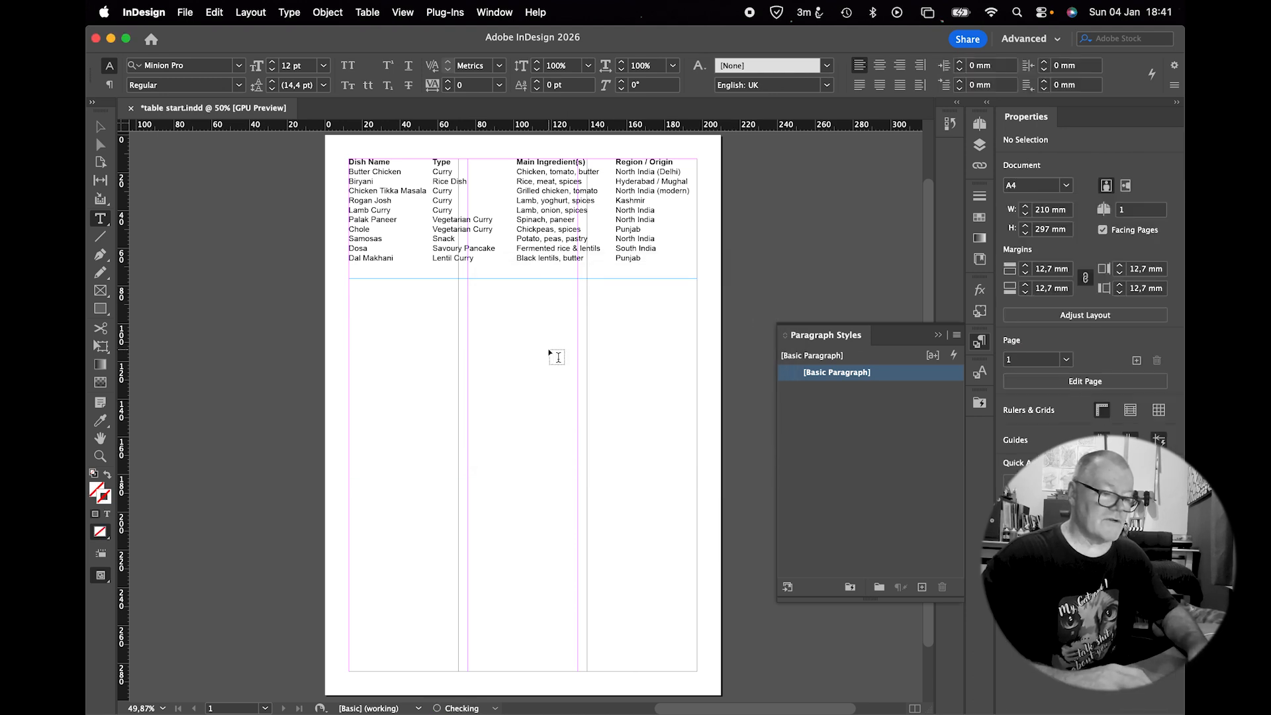
Create a table with 4 body rows and 4 columns without a prior text frame, spanning the margins below the dish list
left_click(103, 127)
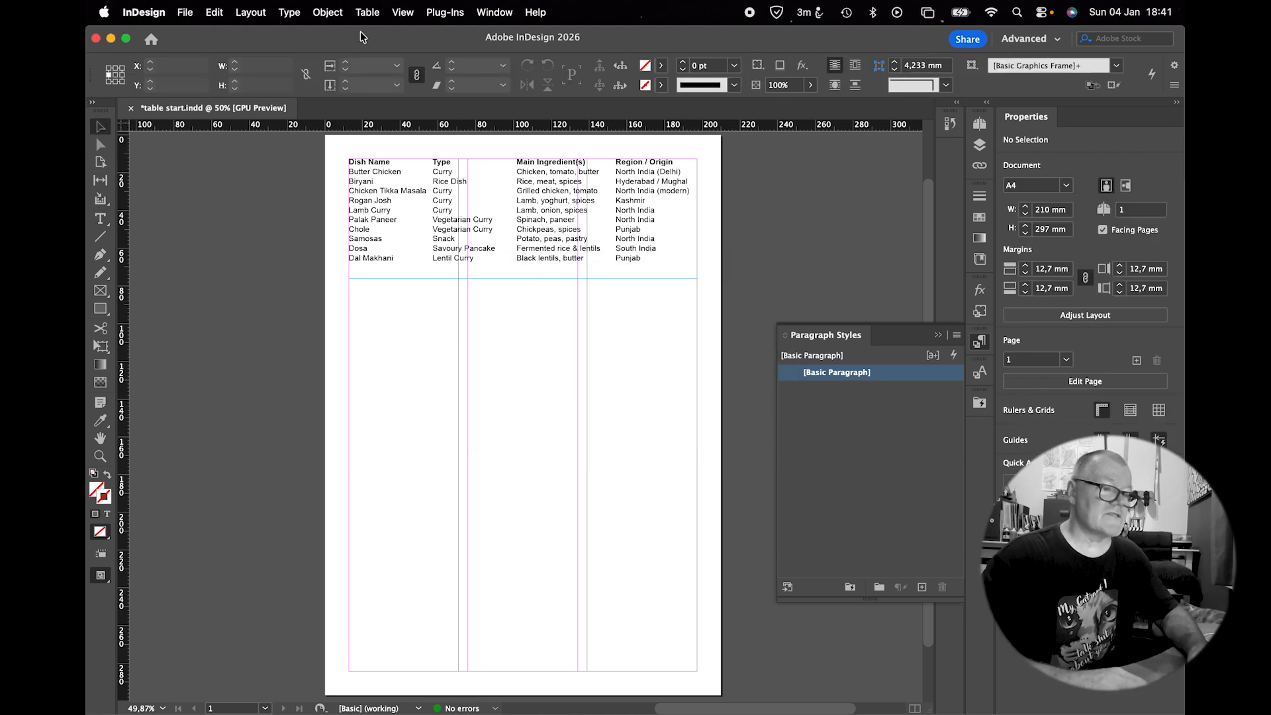
left_click(367, 12)
left_click(397, 37)
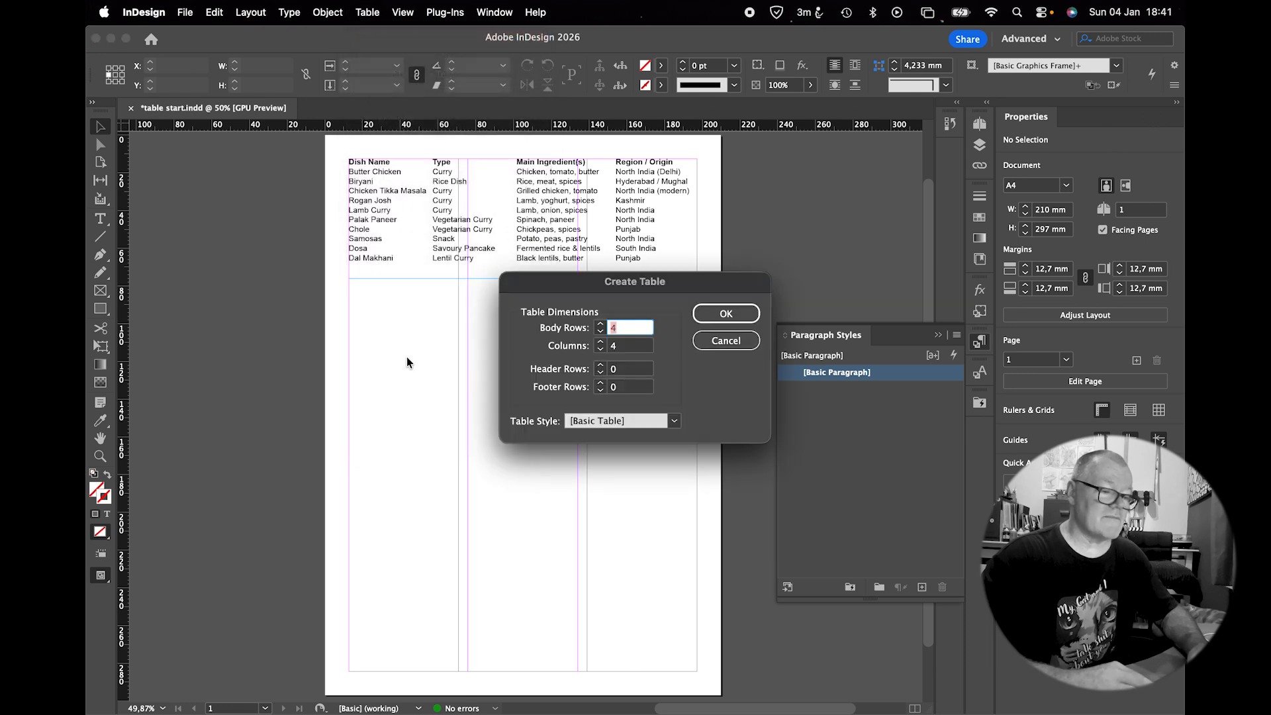
left_click(726, 313)
left_click_drag(349, 342, 695, 524)
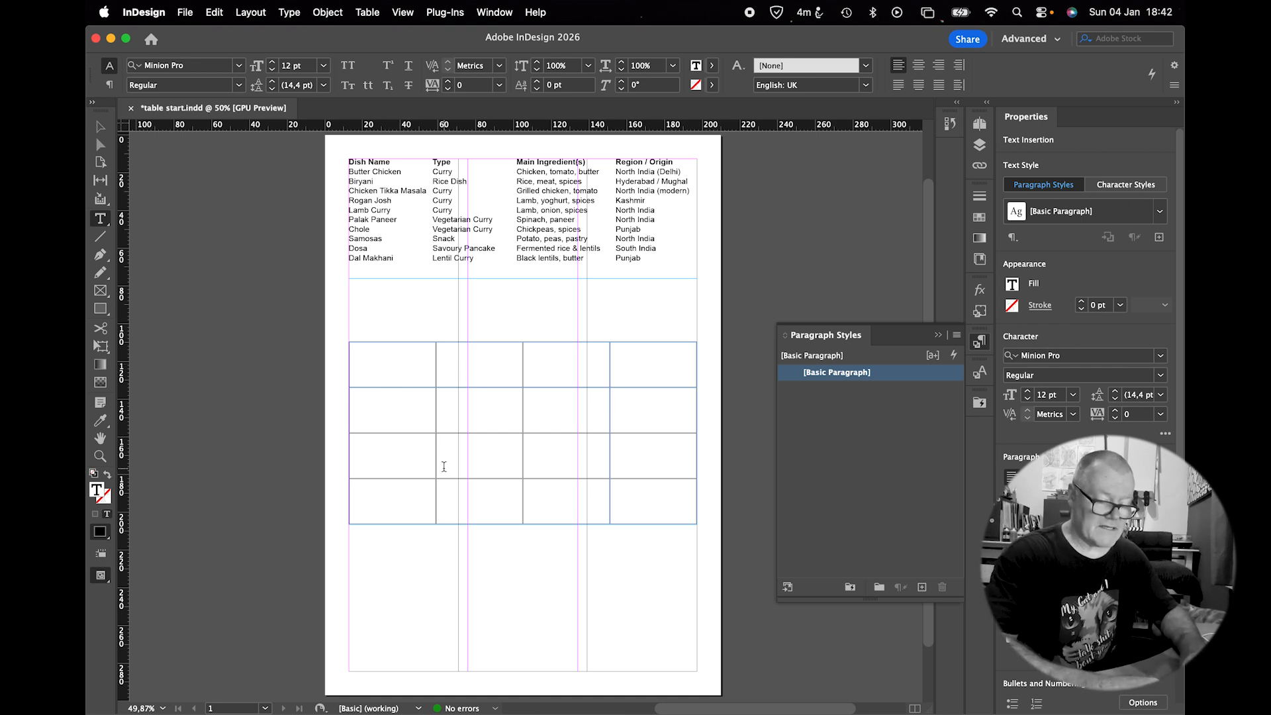
Enter "Item 1" and "Item 2" in the first two cells of the table's first row
type("Item ")
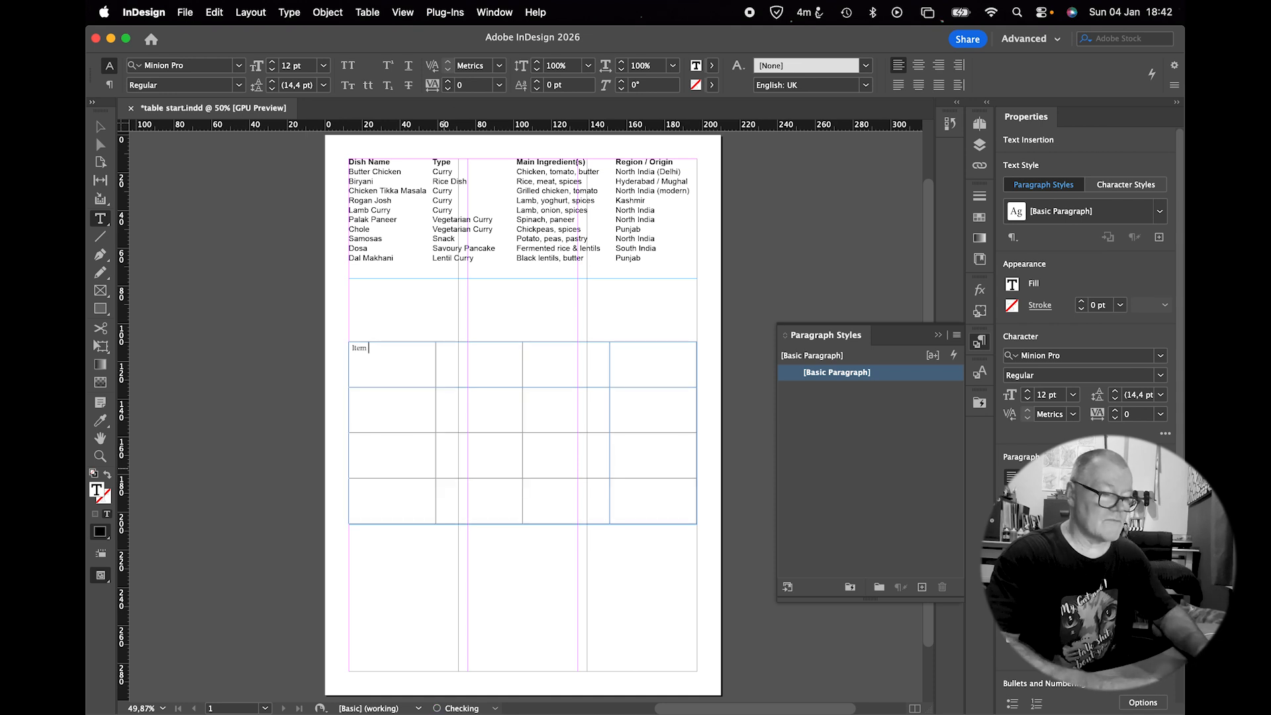
type("1")
key("Tab")
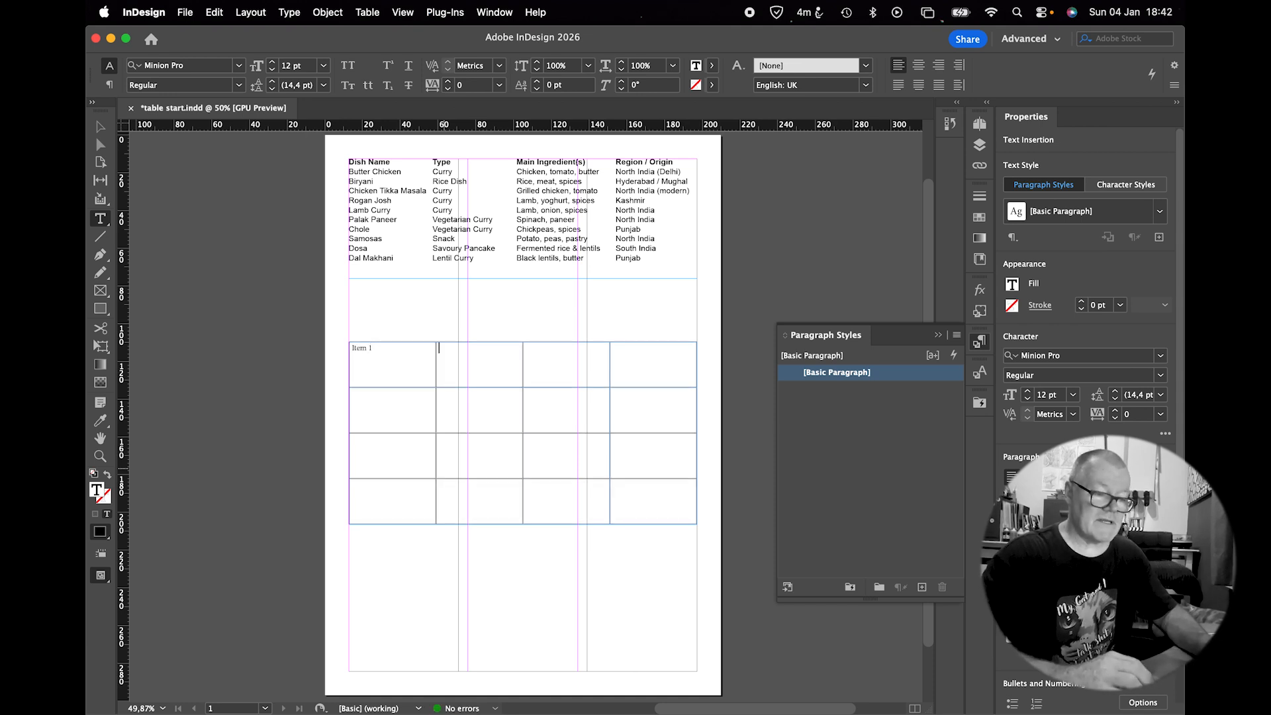
type("Item 2")
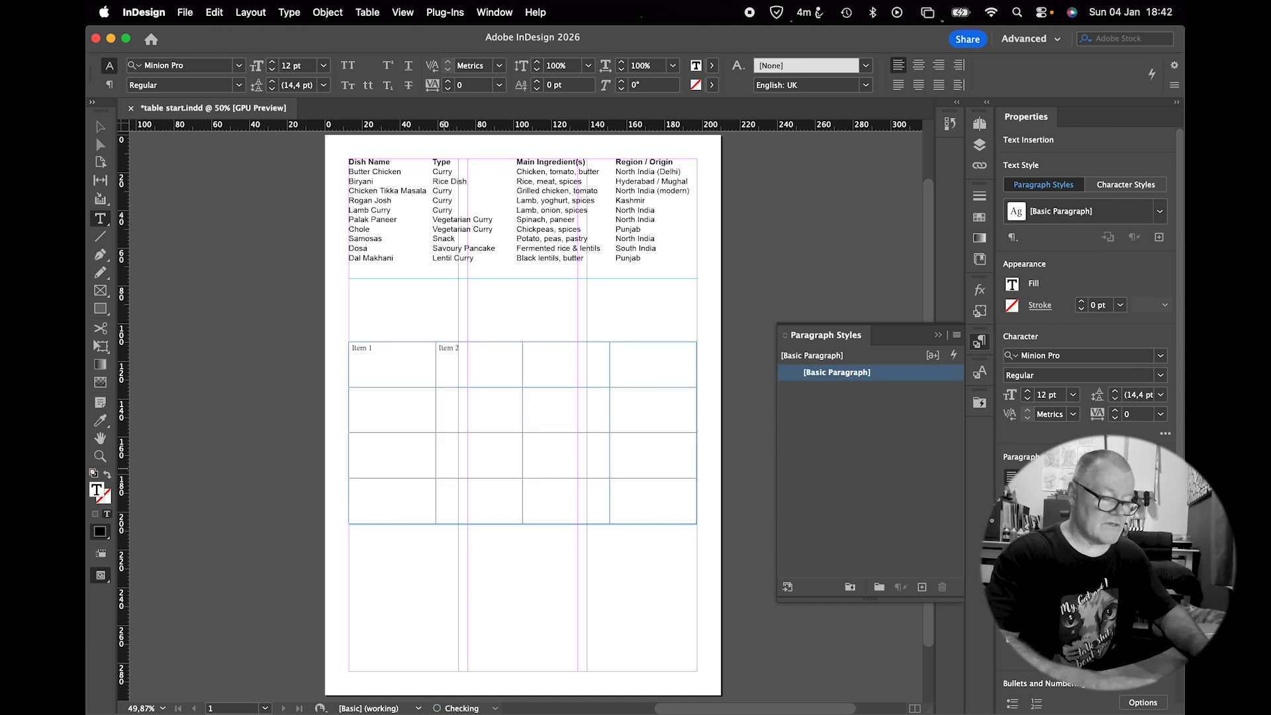
key("Tab")
key("Tab")
key("Tab")
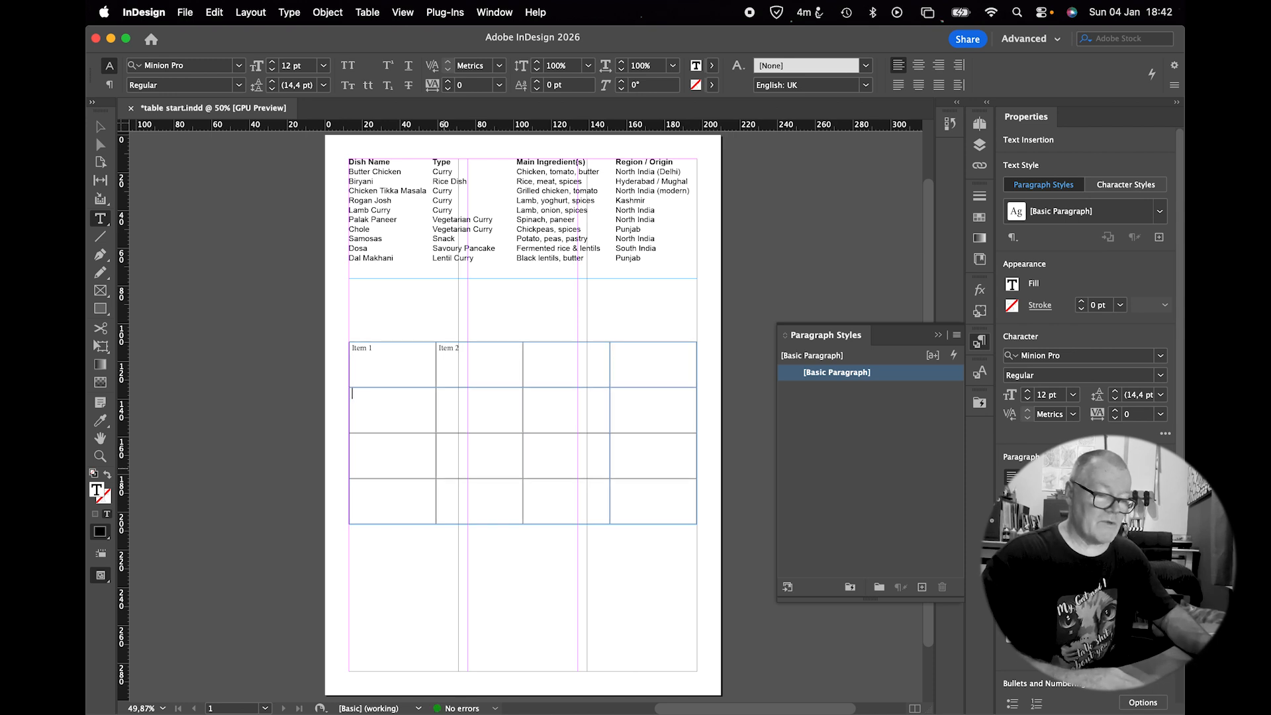
Add a fifth row after the table's last cell and extend its text frame downward to about 161.5 mm high
left_click(629, 497)
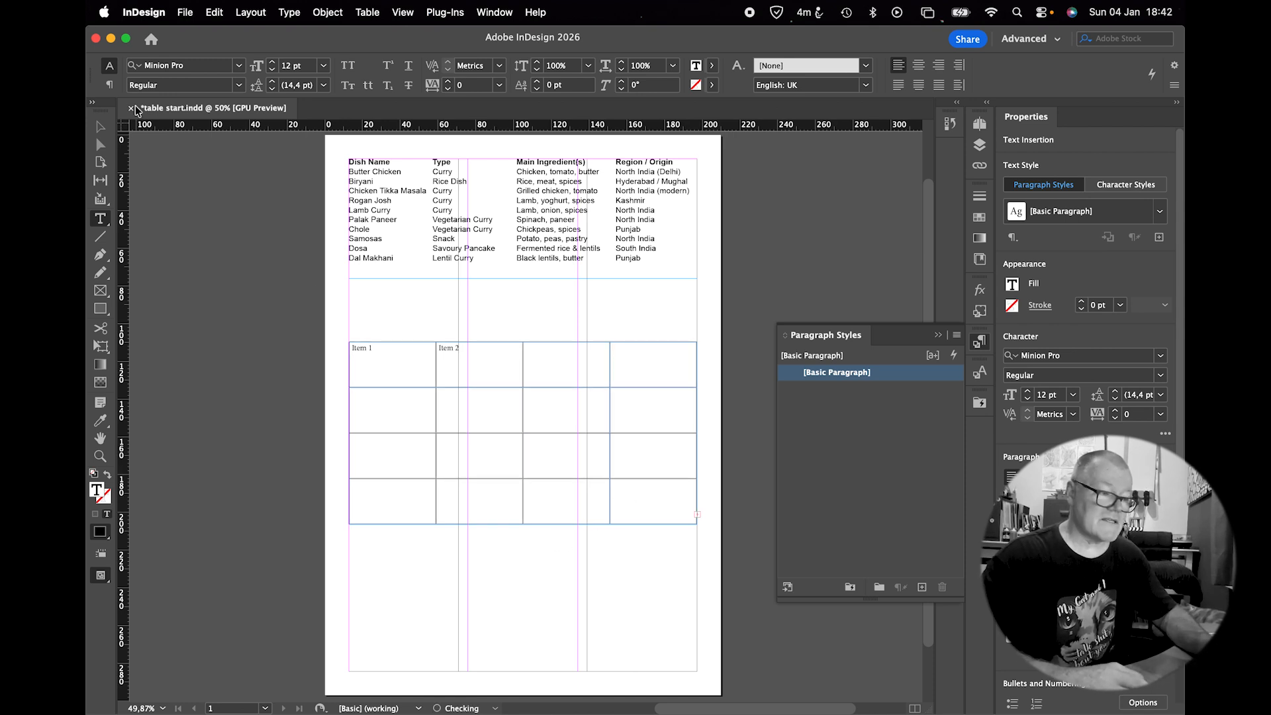
left_click(102, 129)
left_click(523, 525)
left_click_drag(523, 525, 531, 646)
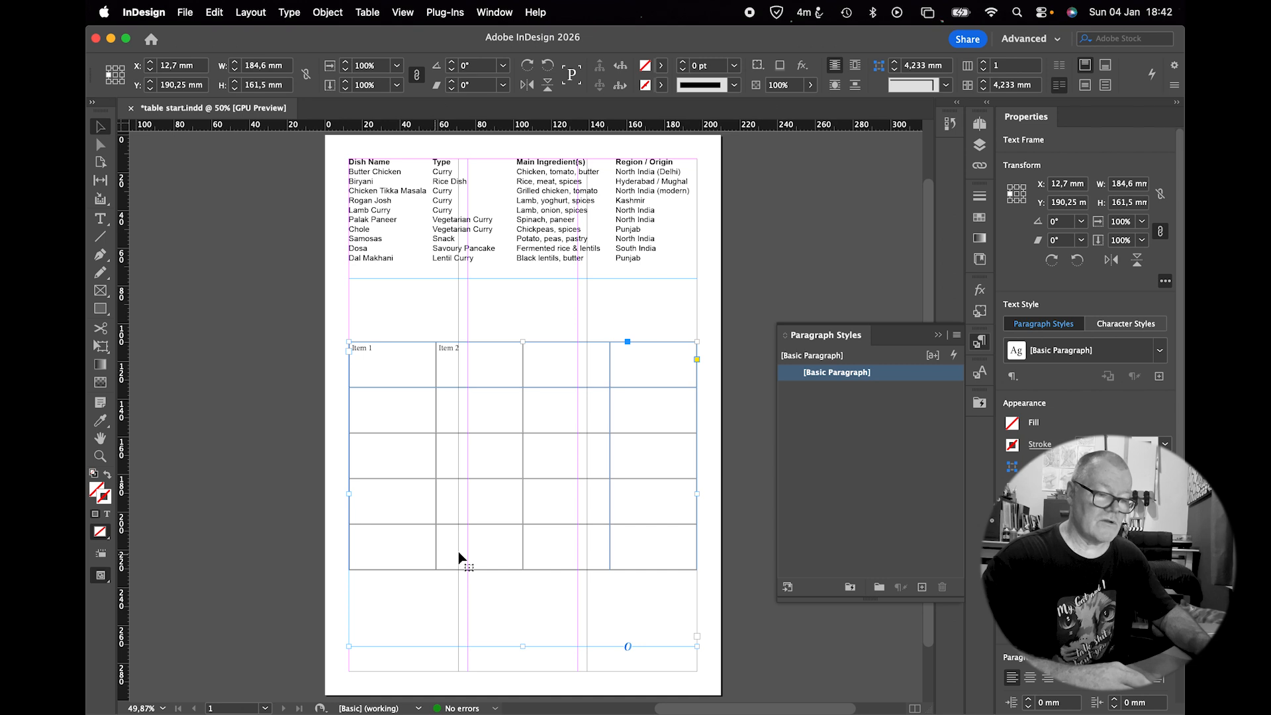
Adjust the table's first column width and scale the whole table down slightly from its outer corner
double_click(504, 546)
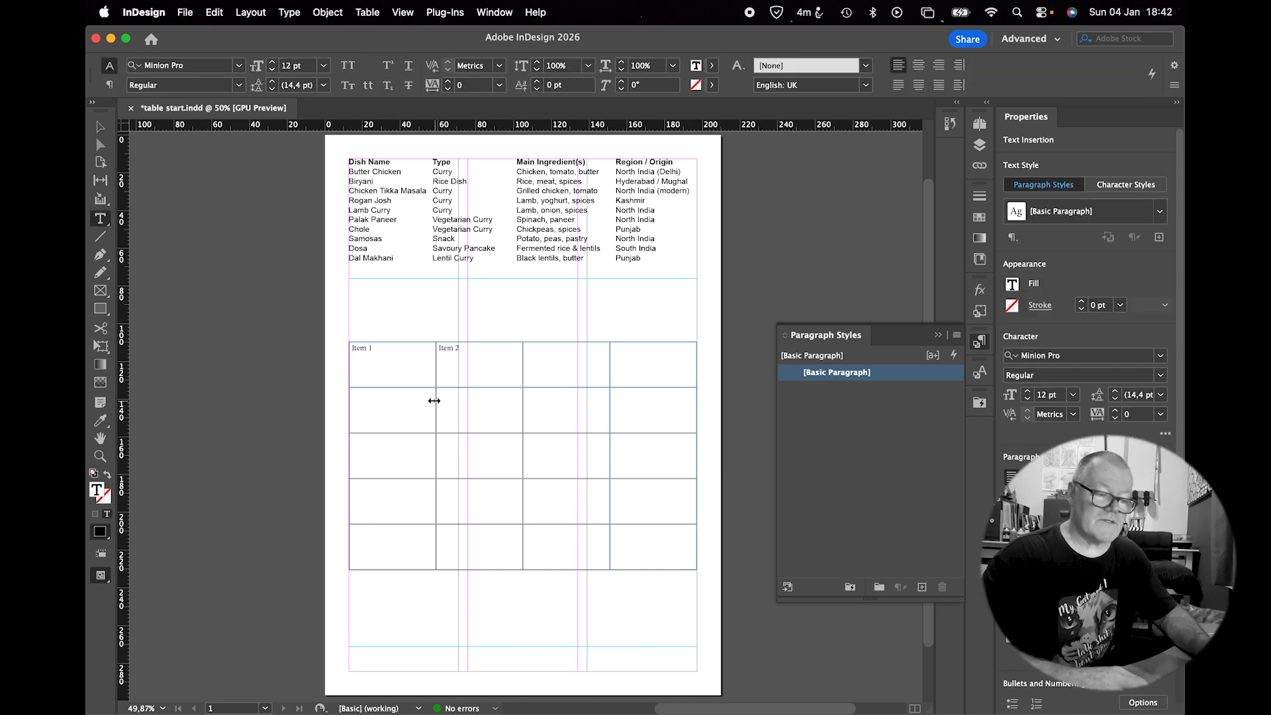
mouse_move(435, 400)
left_mouse_down()
mouse_move(483, 406)
mouse_move(431, 411)
mouse_move(414, 377)
mouse_move(413, 387)
left_mouse_up()
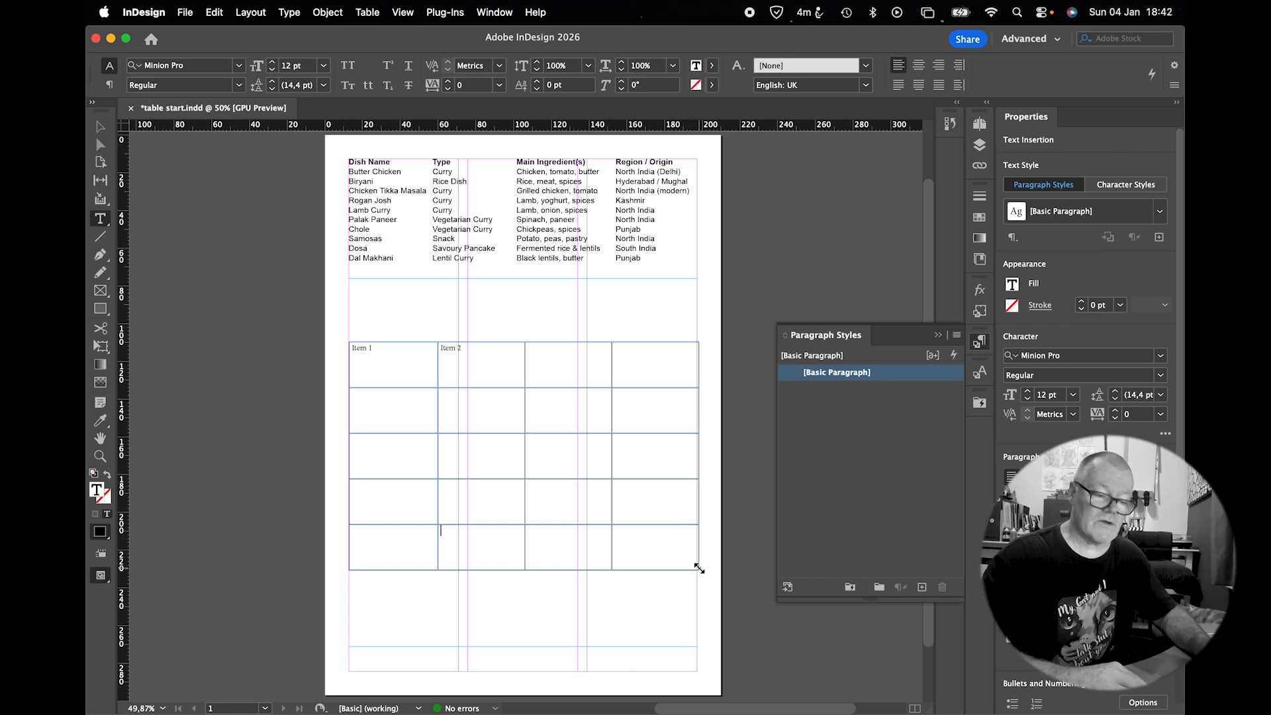
mouse_move(700, 569)
left_mouse_down()
mouse_move(534, 519)
mouse_move(649, 537)
mouse_move(692, 563)
left_mouse_up()
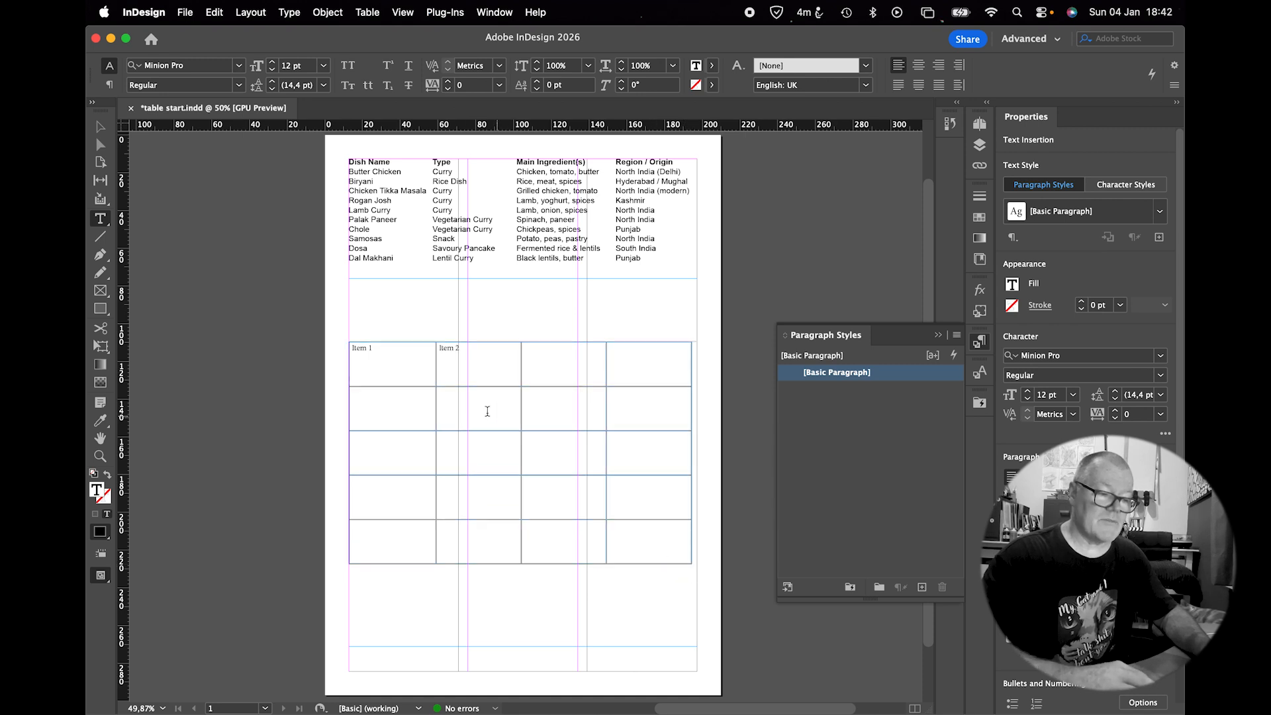
Select the entire table at once, and delete the text frame containing it
left_click(347, 339)
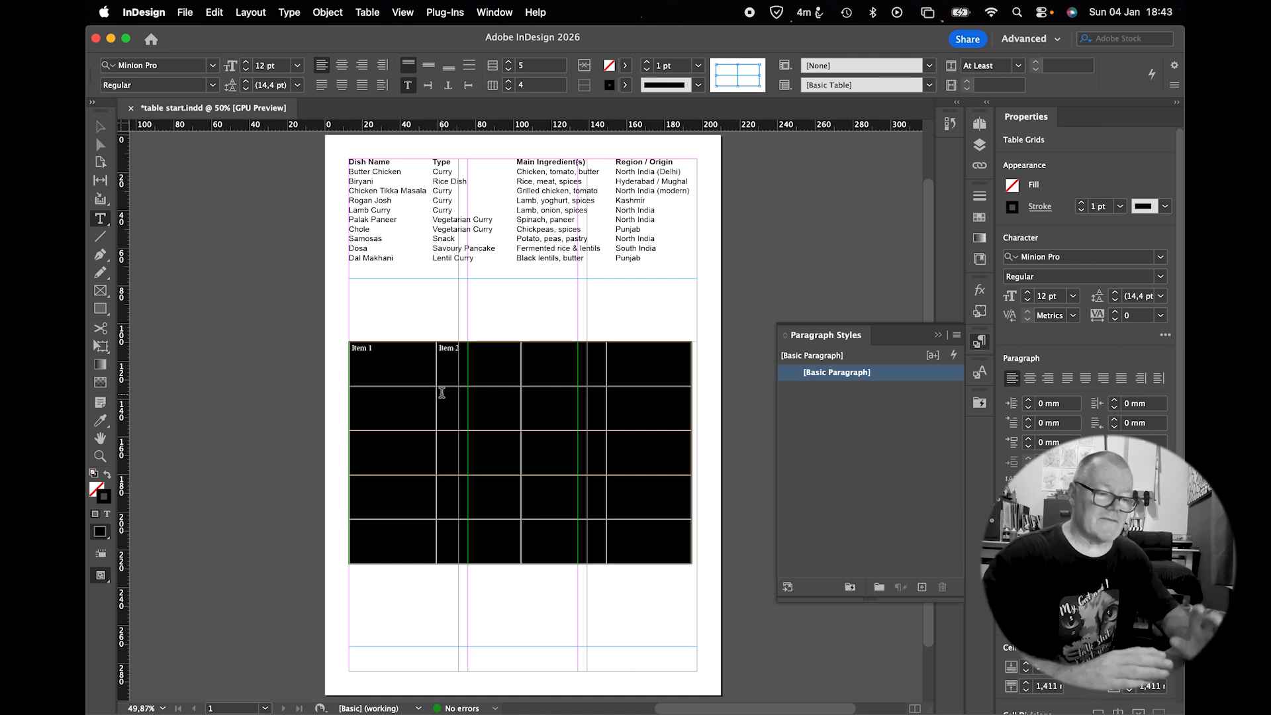
left_click(99, 129)
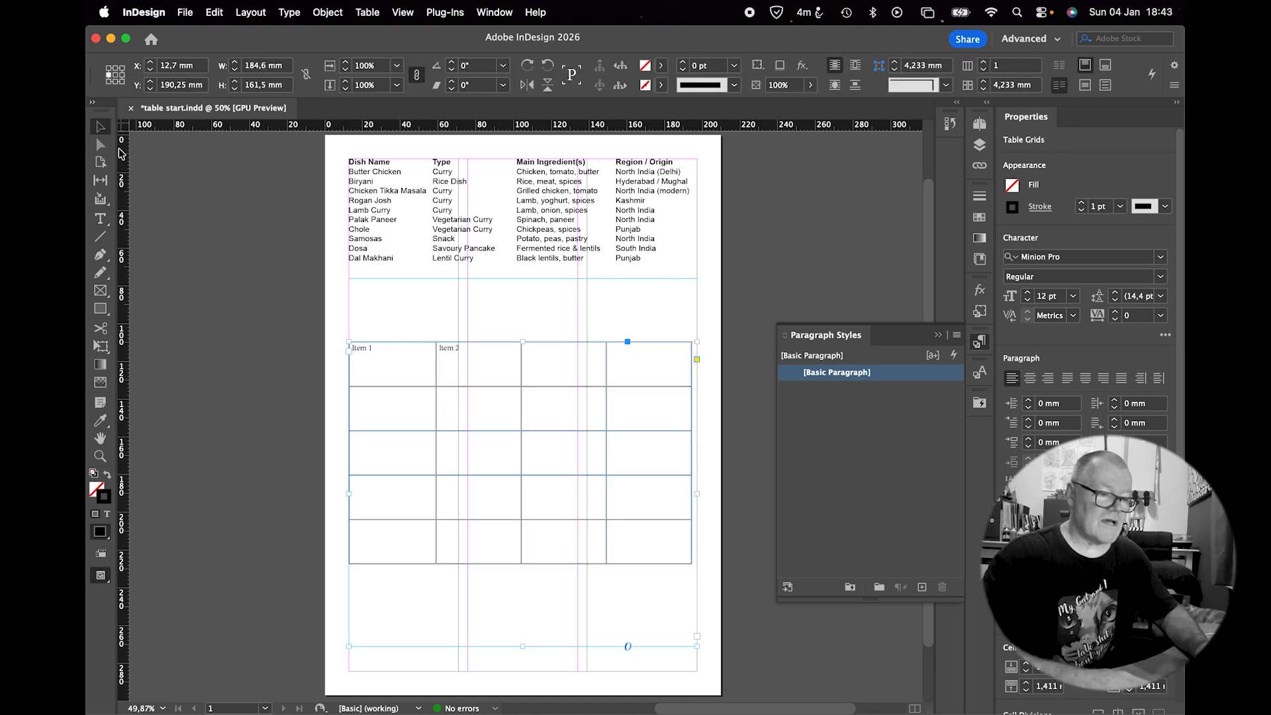
left_click(462, 432)
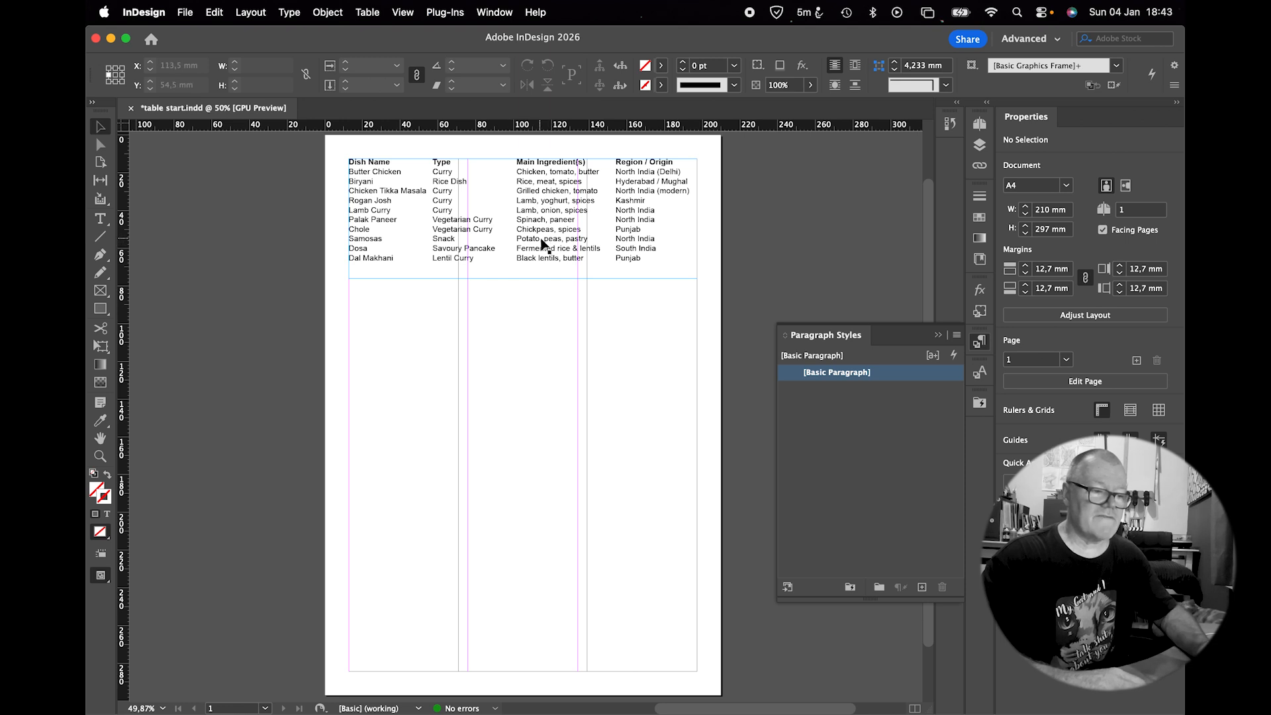
Show the hidden characters in the dish list text frame at 100% zoom with the Paragraph Styles panel collapsed
left_click(530, 213)
key("super+equal")
key("super+equal")
key("super+equal")
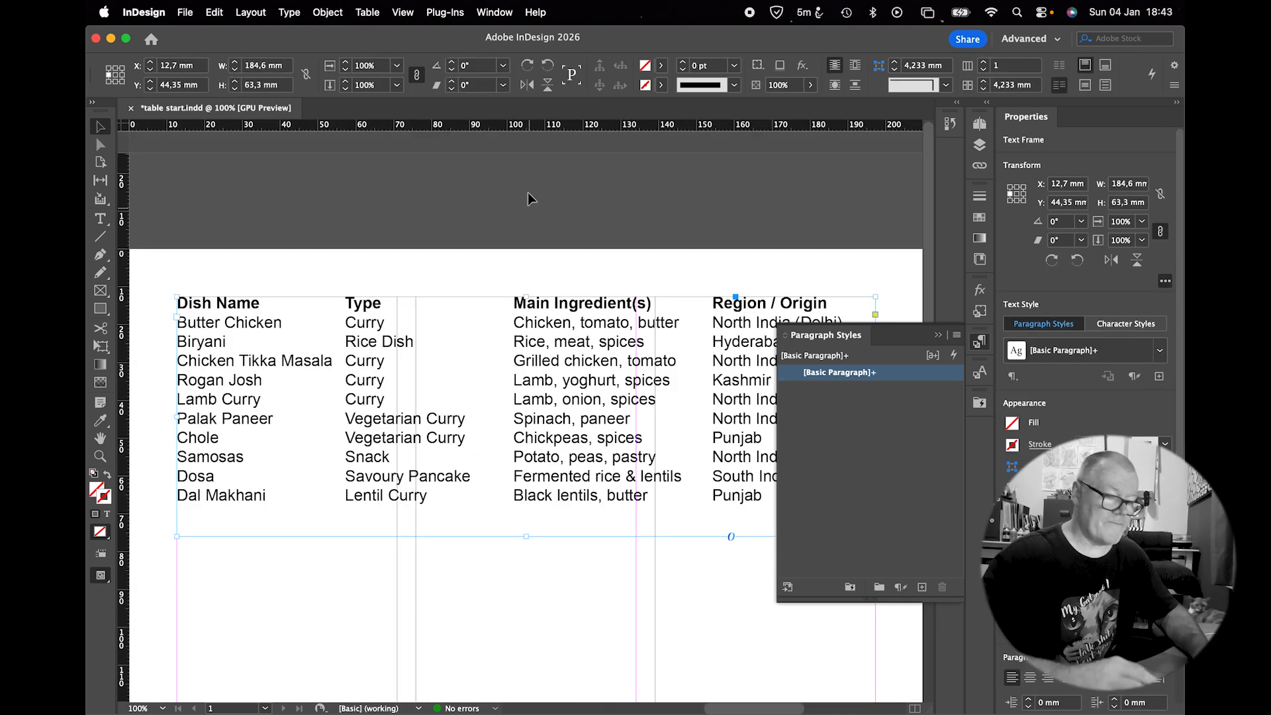
left_click(938, 336)
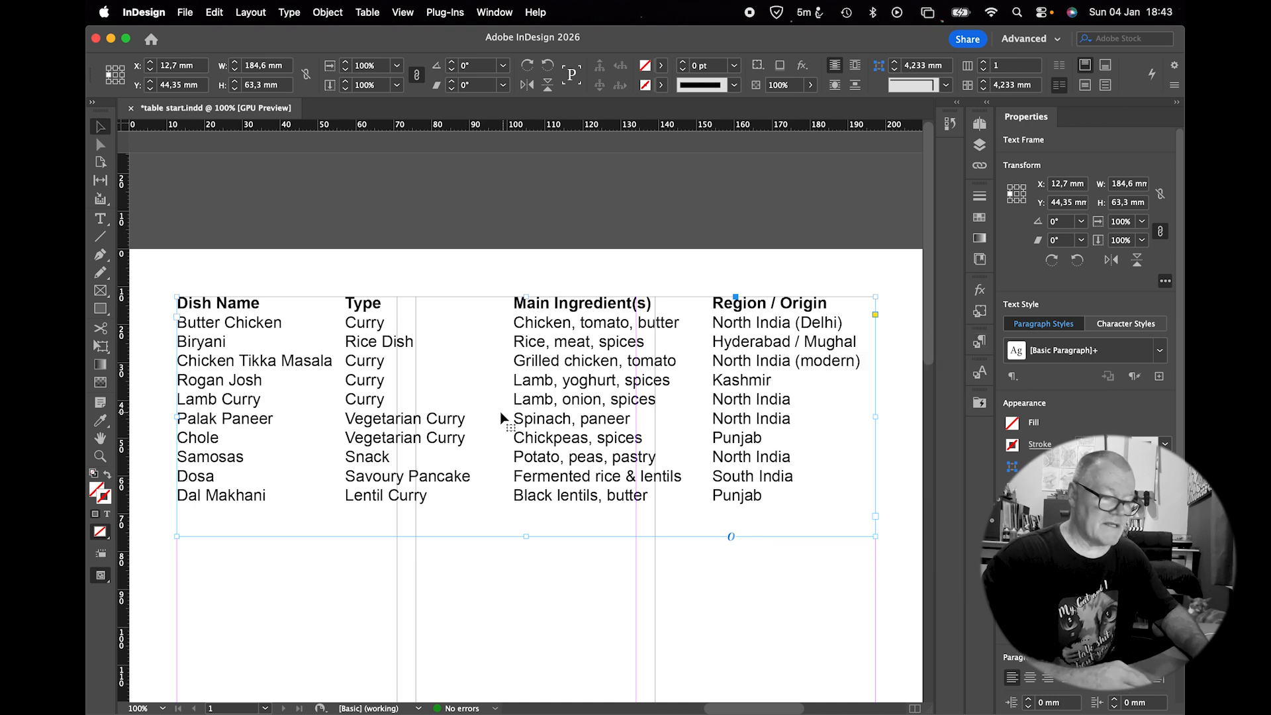
left_click(290, 13)
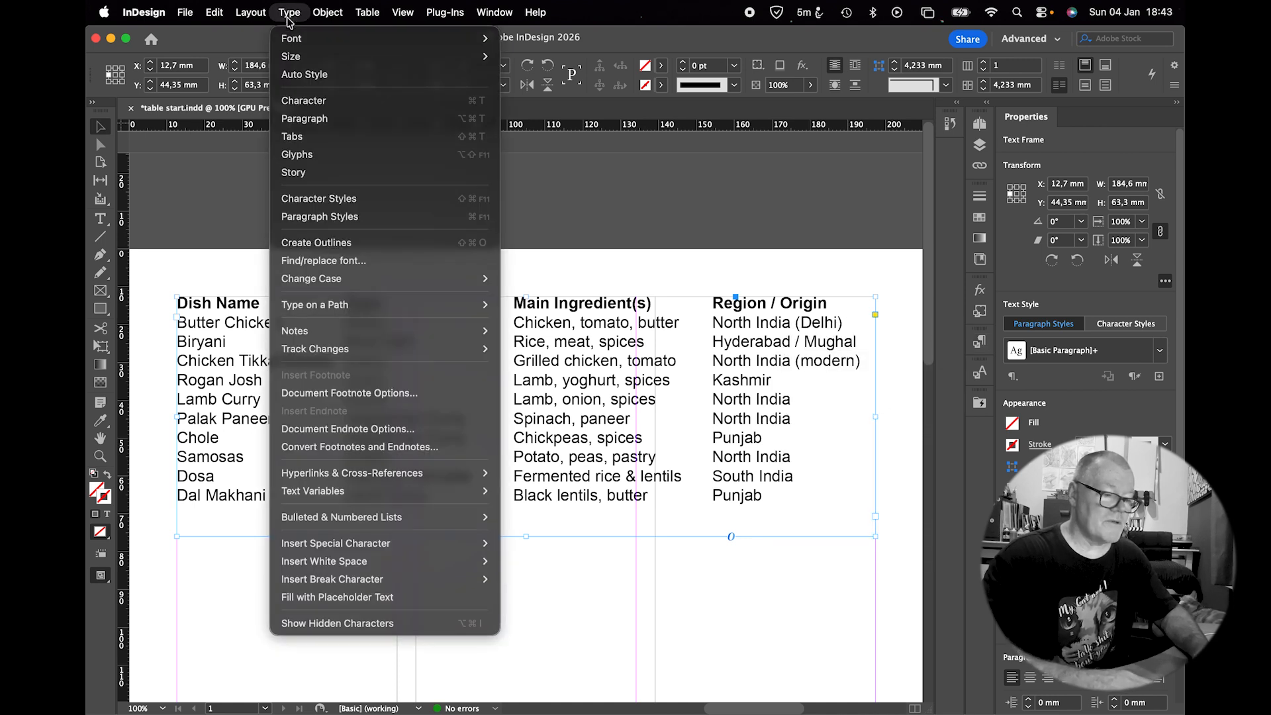
left_click(320, 623)
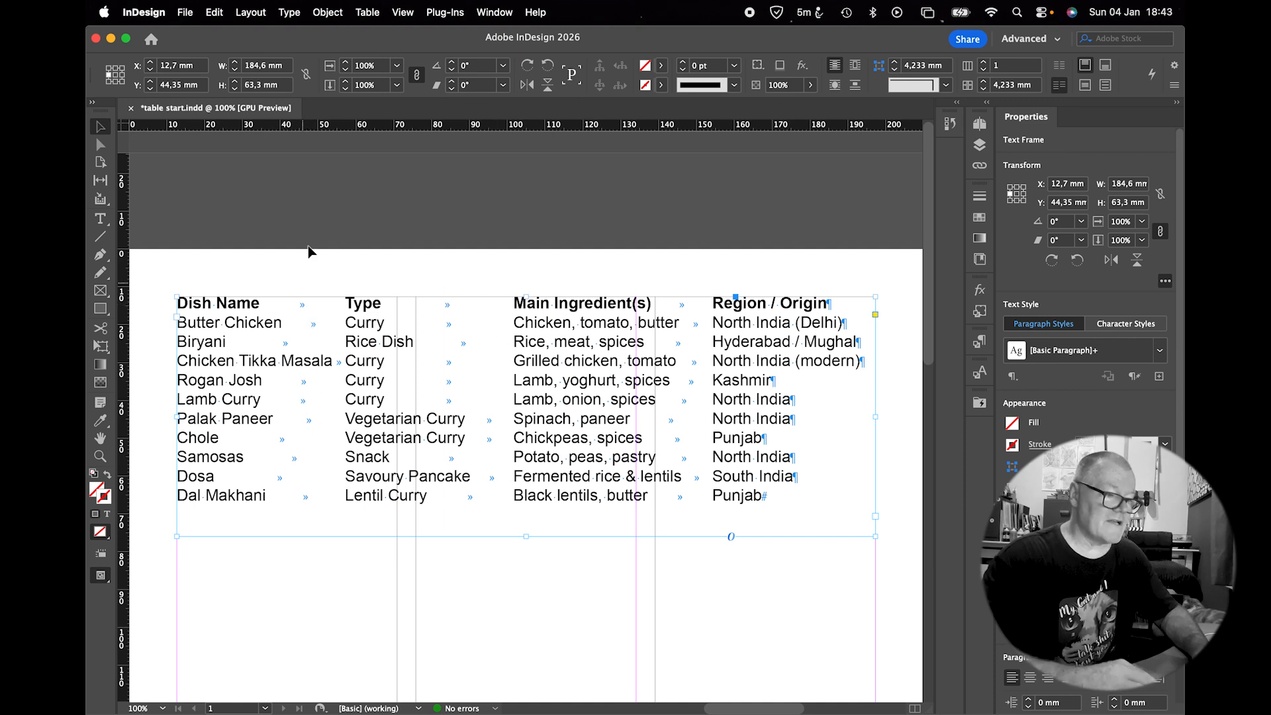
Examine the dish list's tab stops on the Tabs ruler, and hide the hidden characters again
left_click(289, 12)
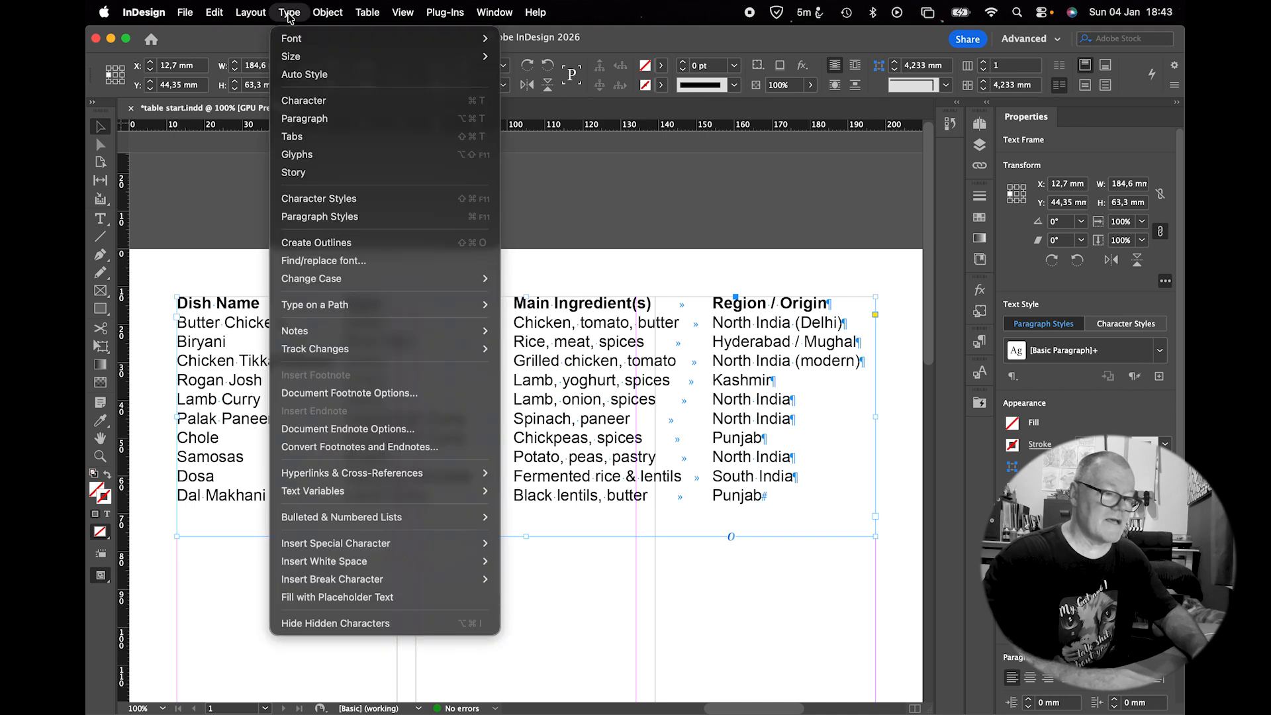
left_click(305, 133)
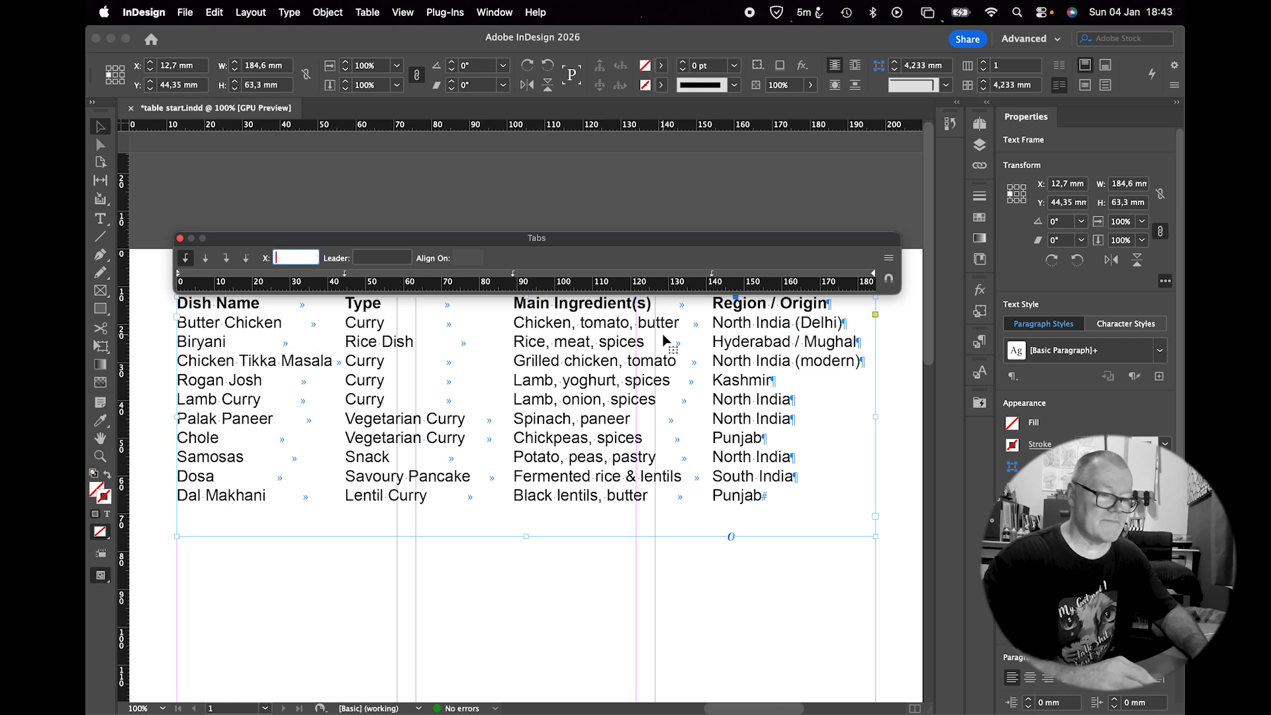
left_click(180, 240)
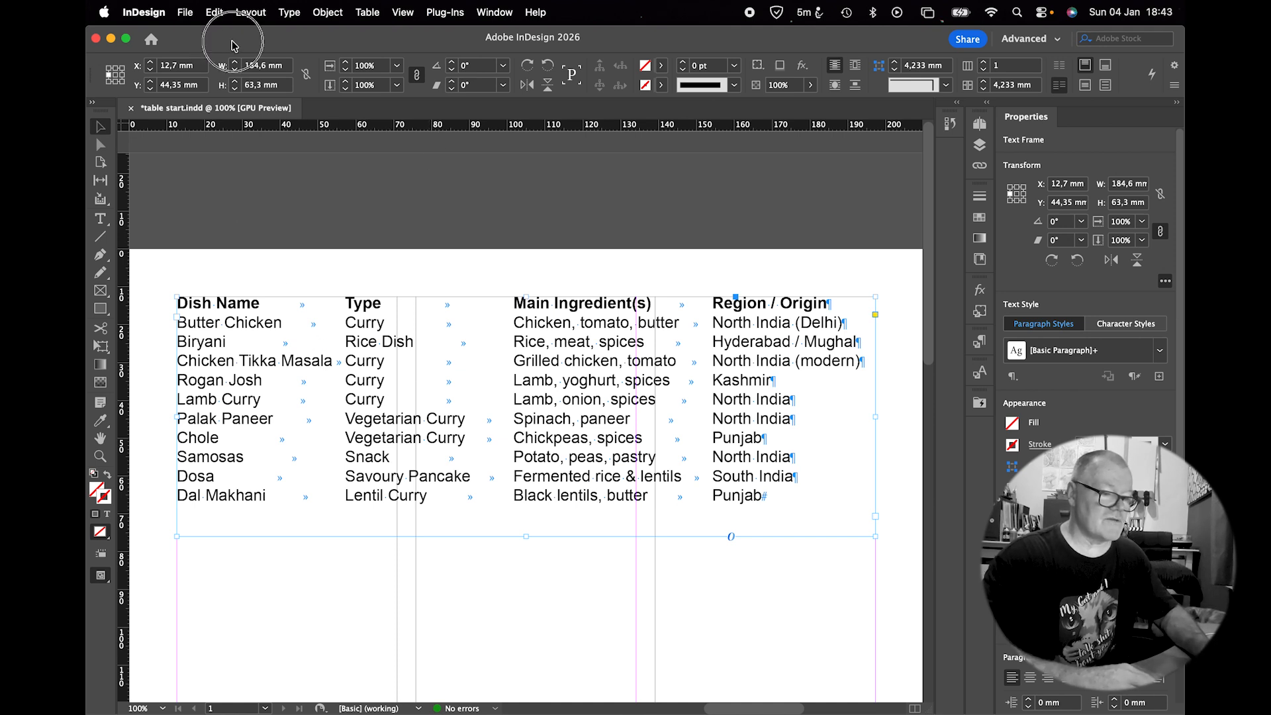
left_click(291, 13)
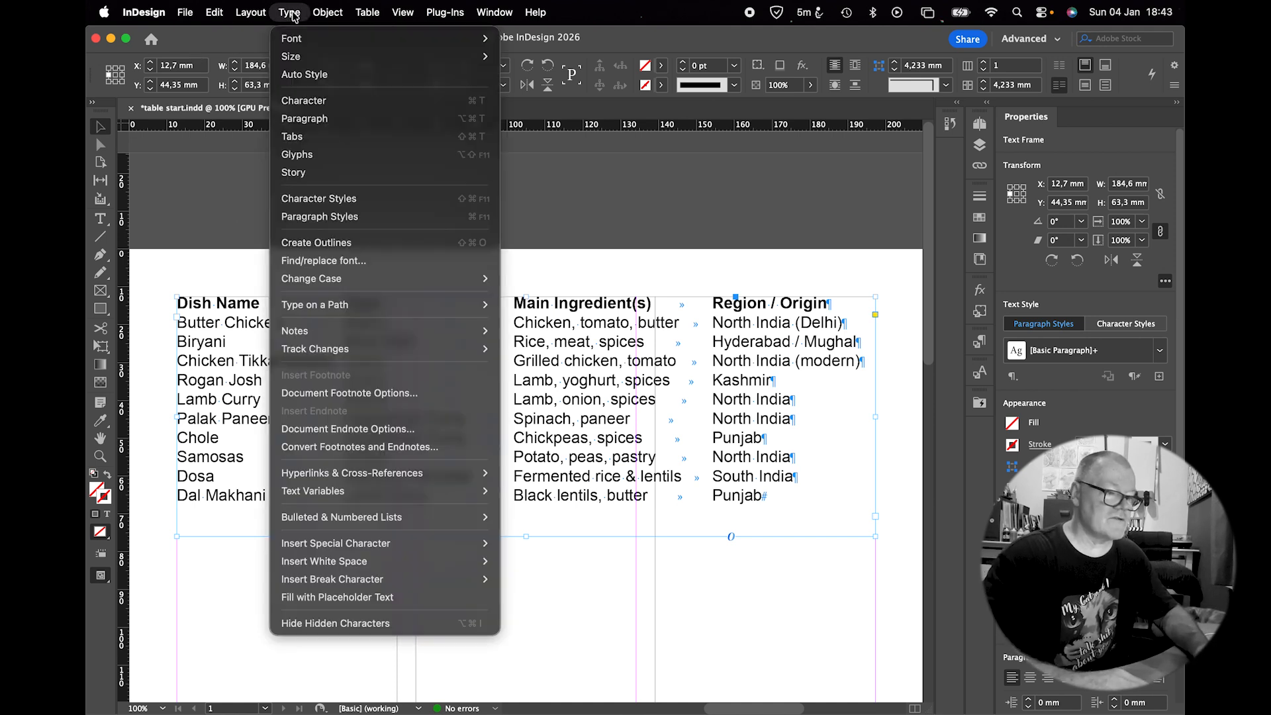
left_click(311, 623)
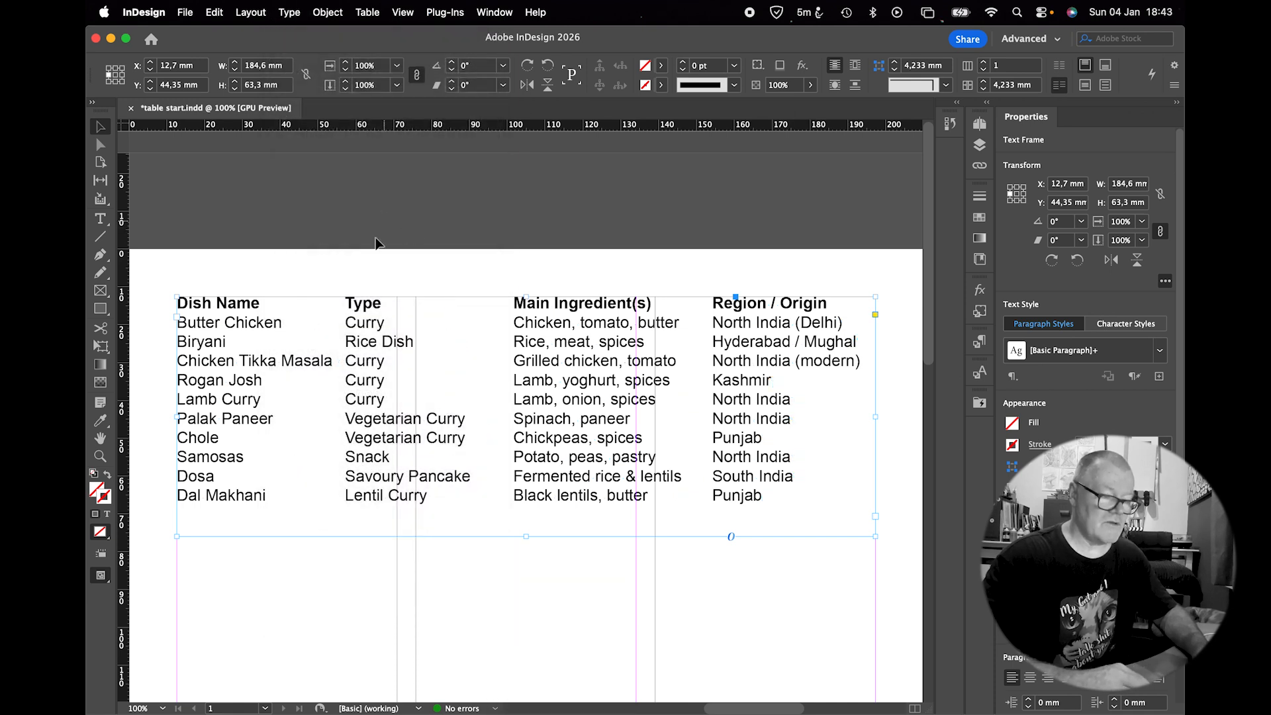
Duplicate the dish list text frame directly below the original, keeping its horizontal alignment
key("super+minus")
key("super+minus")
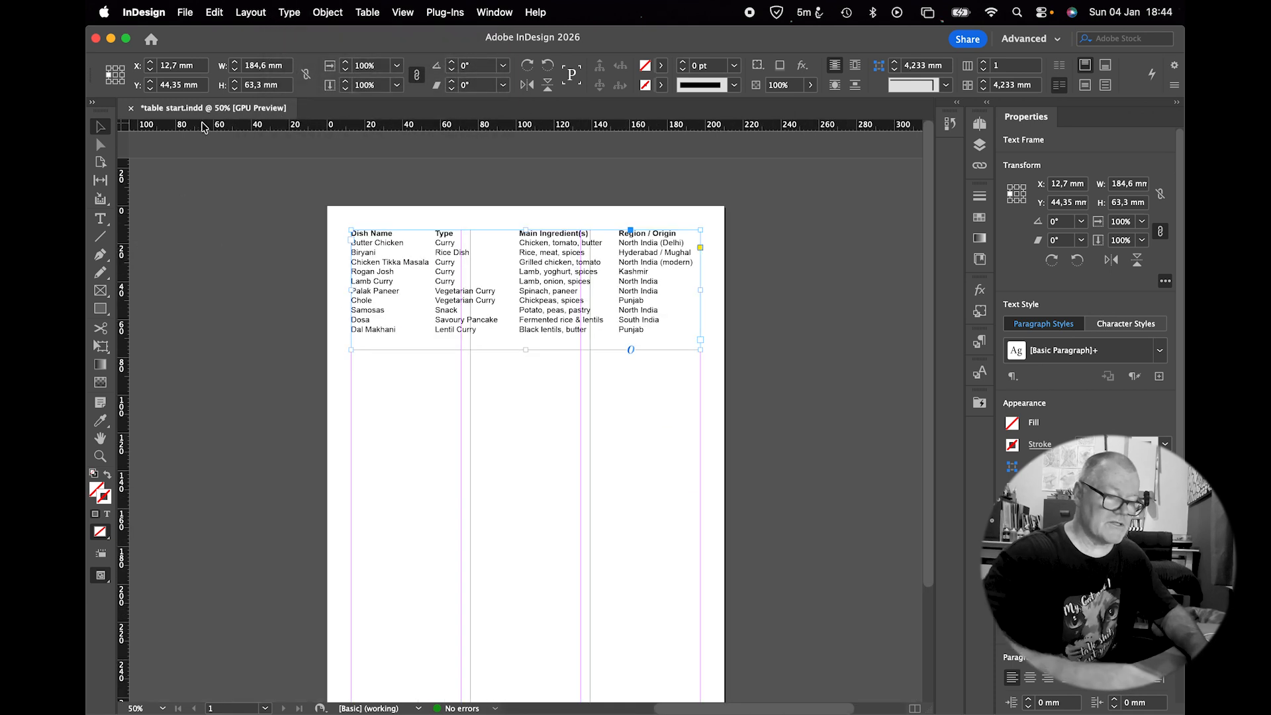
left_click_drag(548, 266, 531, 399)
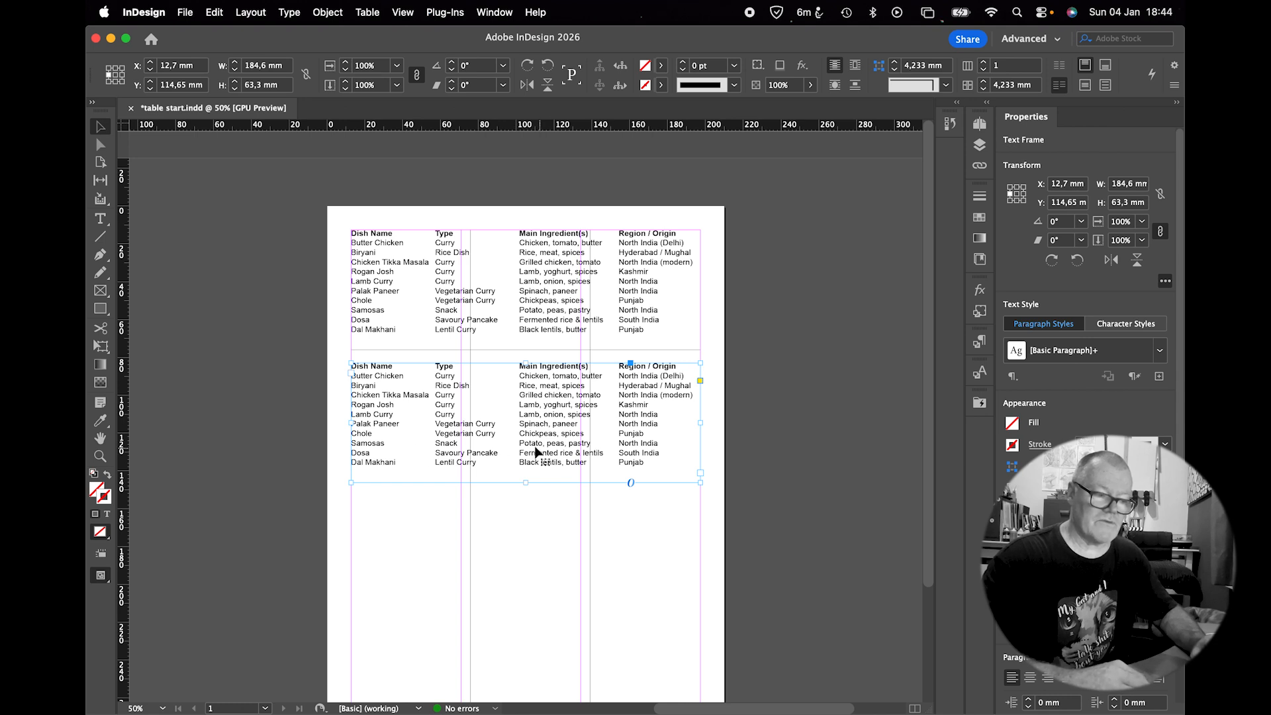
Convert all text in the duplicated dish list to a table, with Tab as column separator and Paragraph as row separator
left_click(100, 219)
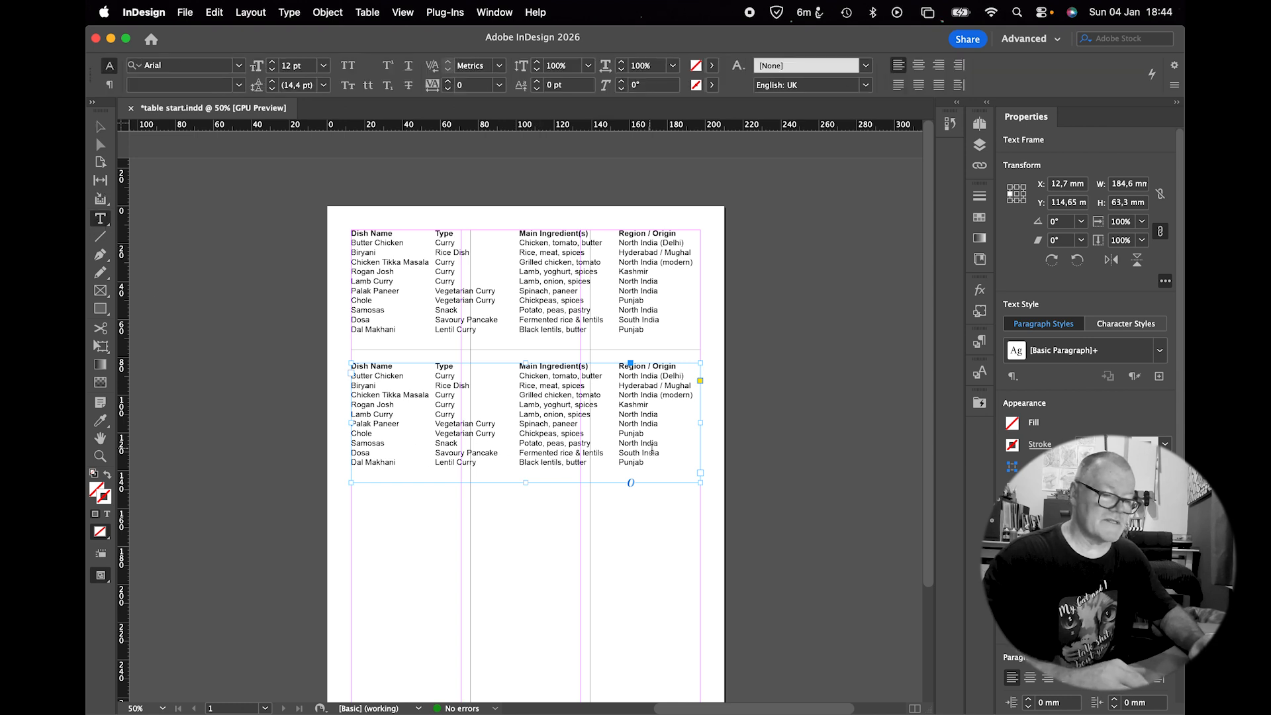
left_click_drag(652, 461, 303, 352)
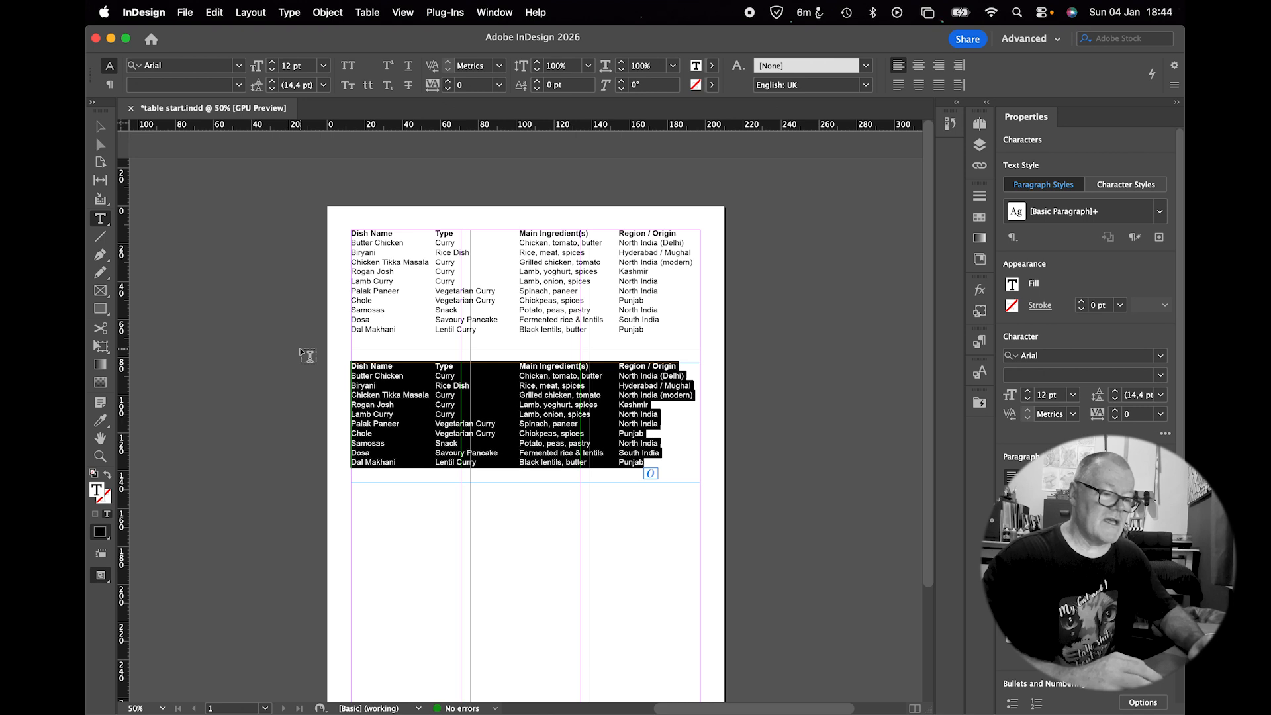
left_click(368, 12)
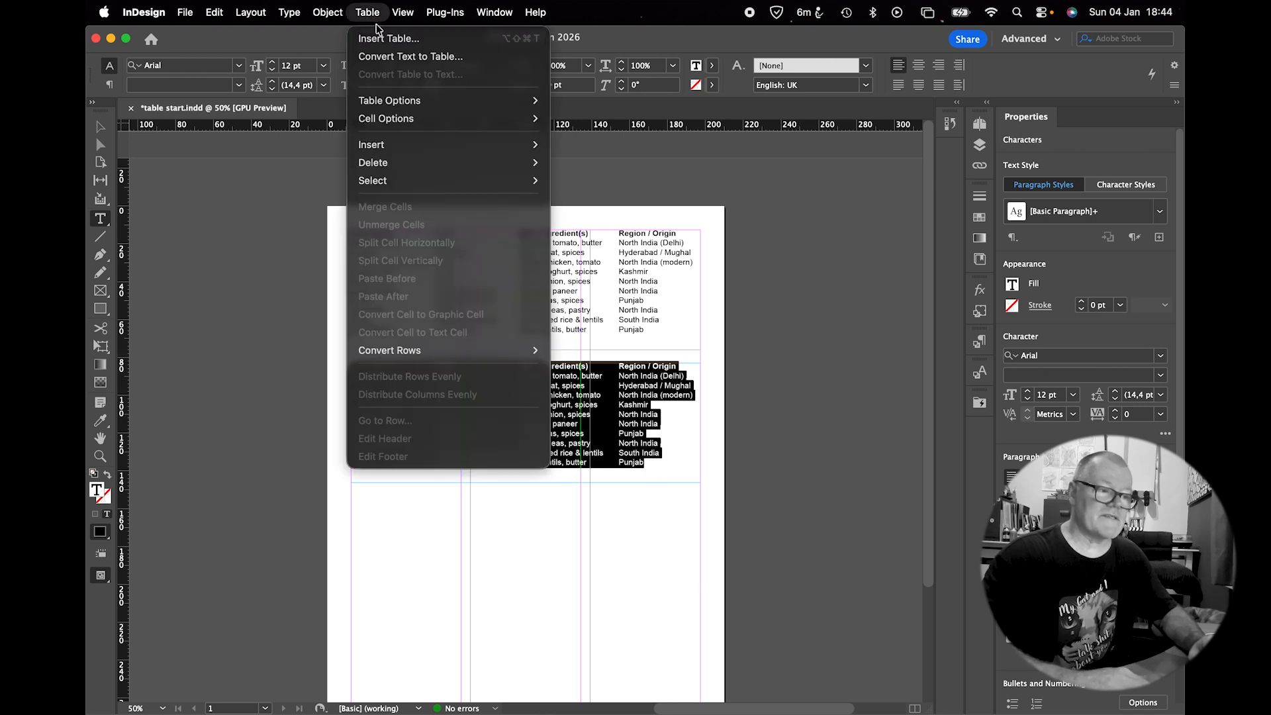
left_click(392, 59)
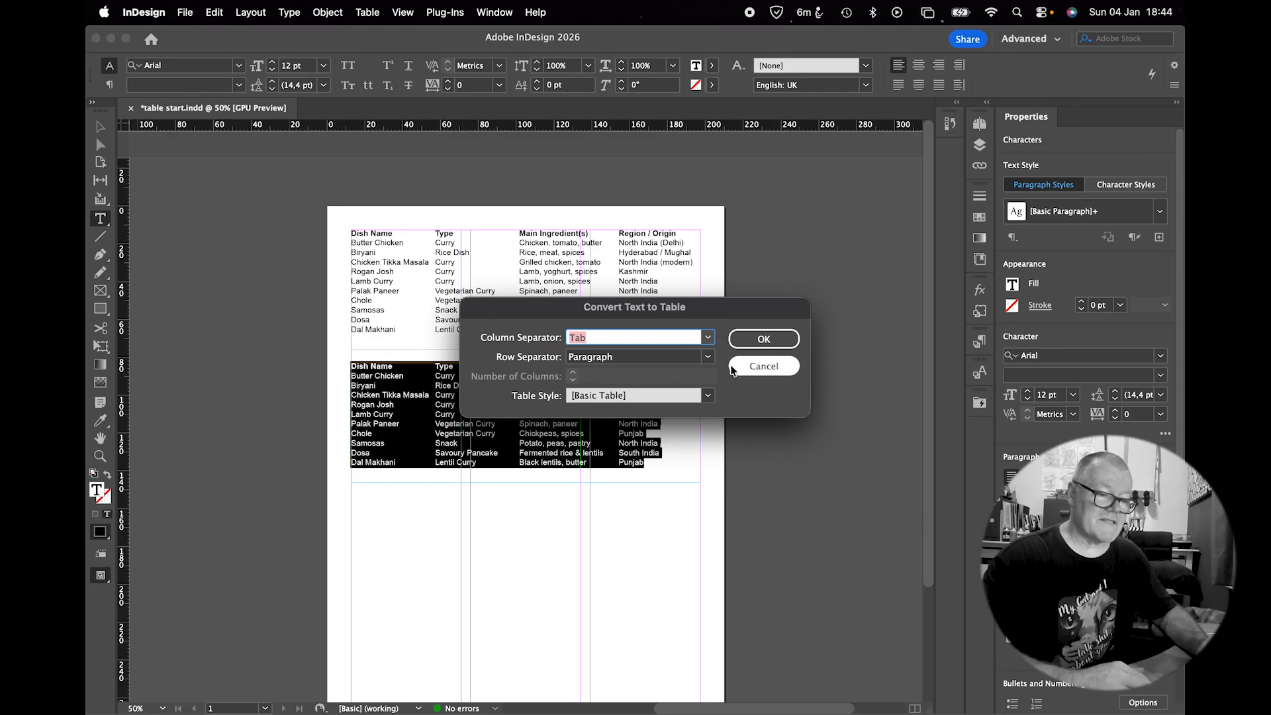
left_click(772, 341)
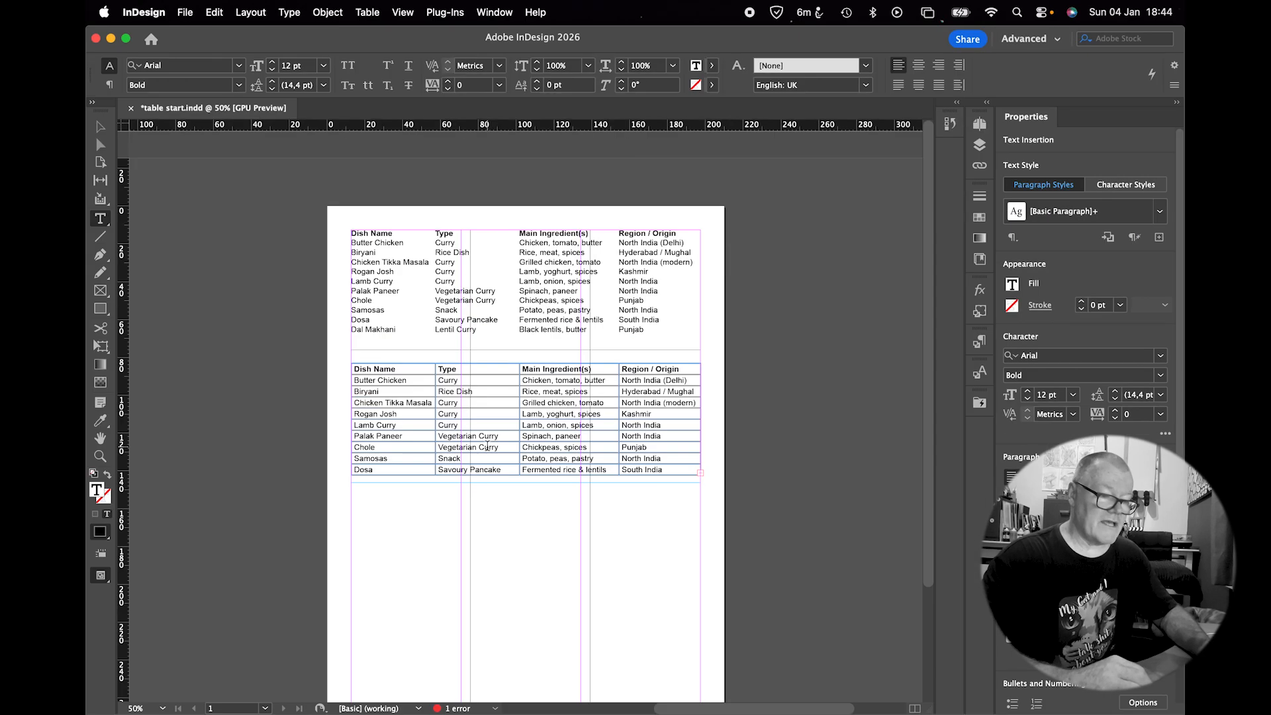
Extend the table's text frame to about 72 mm high, and duplicate it directly below, keeping the horizontal alignment
key("Escape")
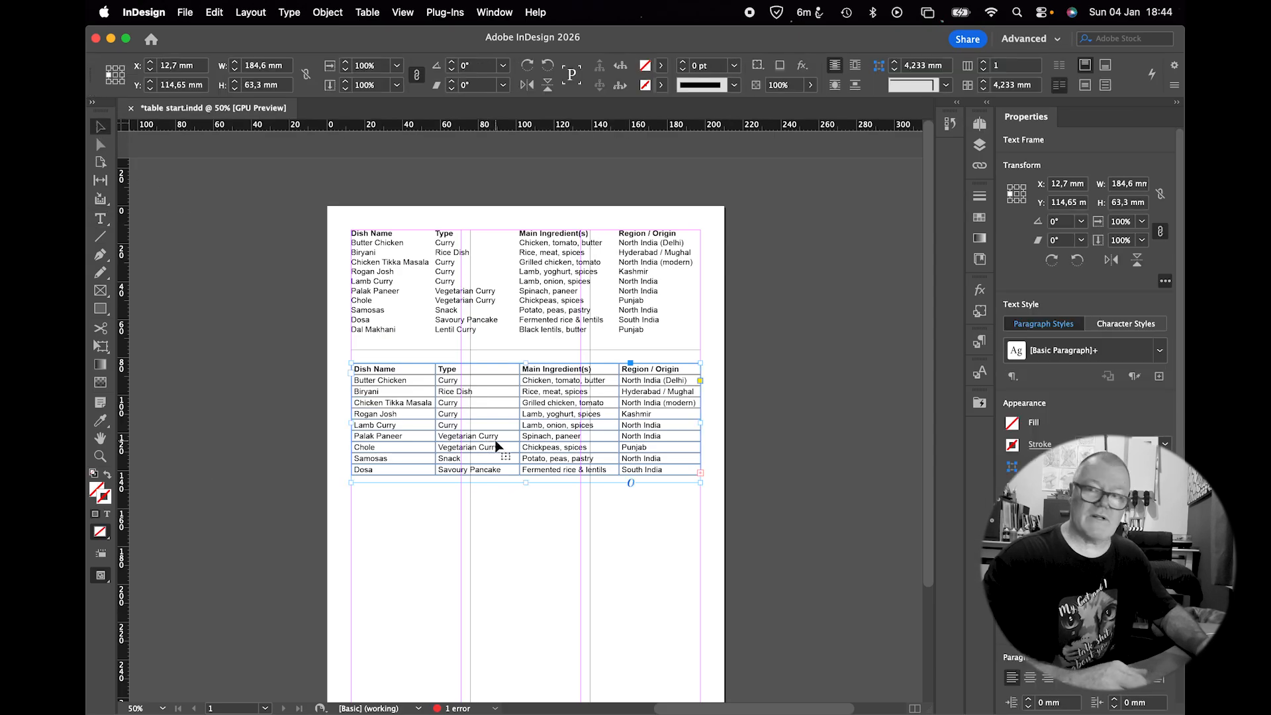
scroll(497, 446, "down", 2)
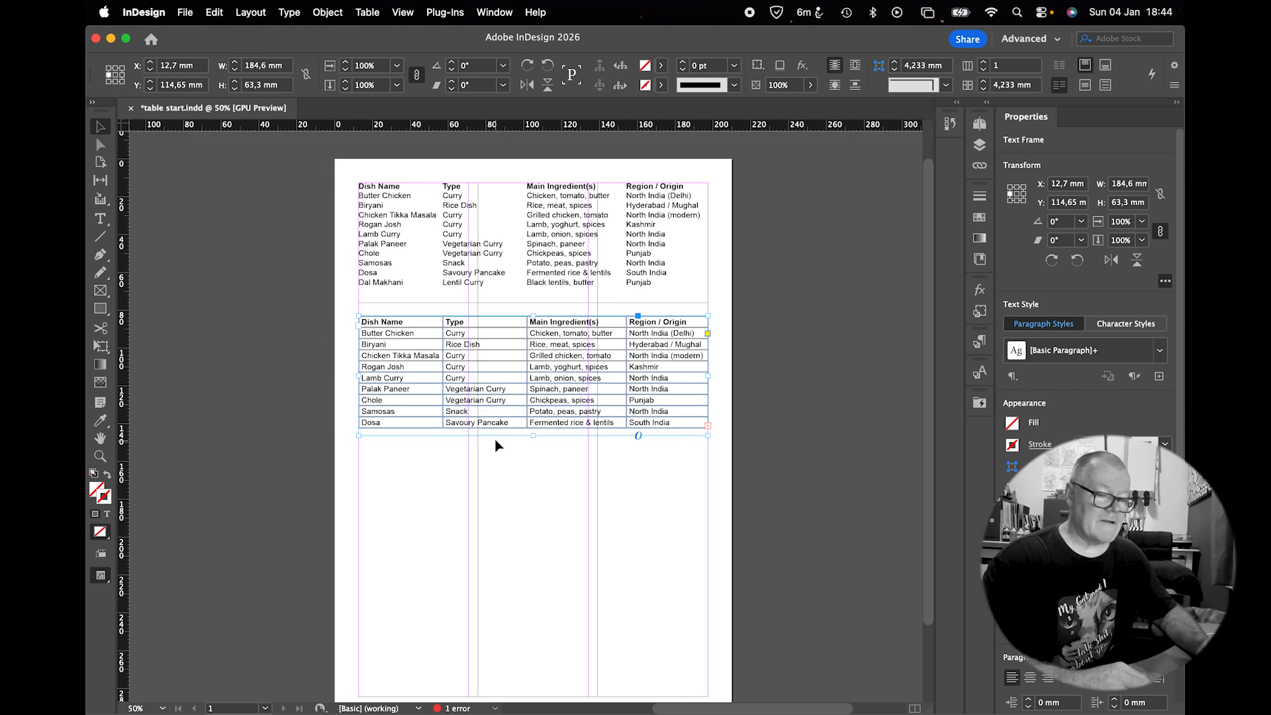
left_click_drag(533, 437, 532, 454)
scroll(532, 452, "down", 3)
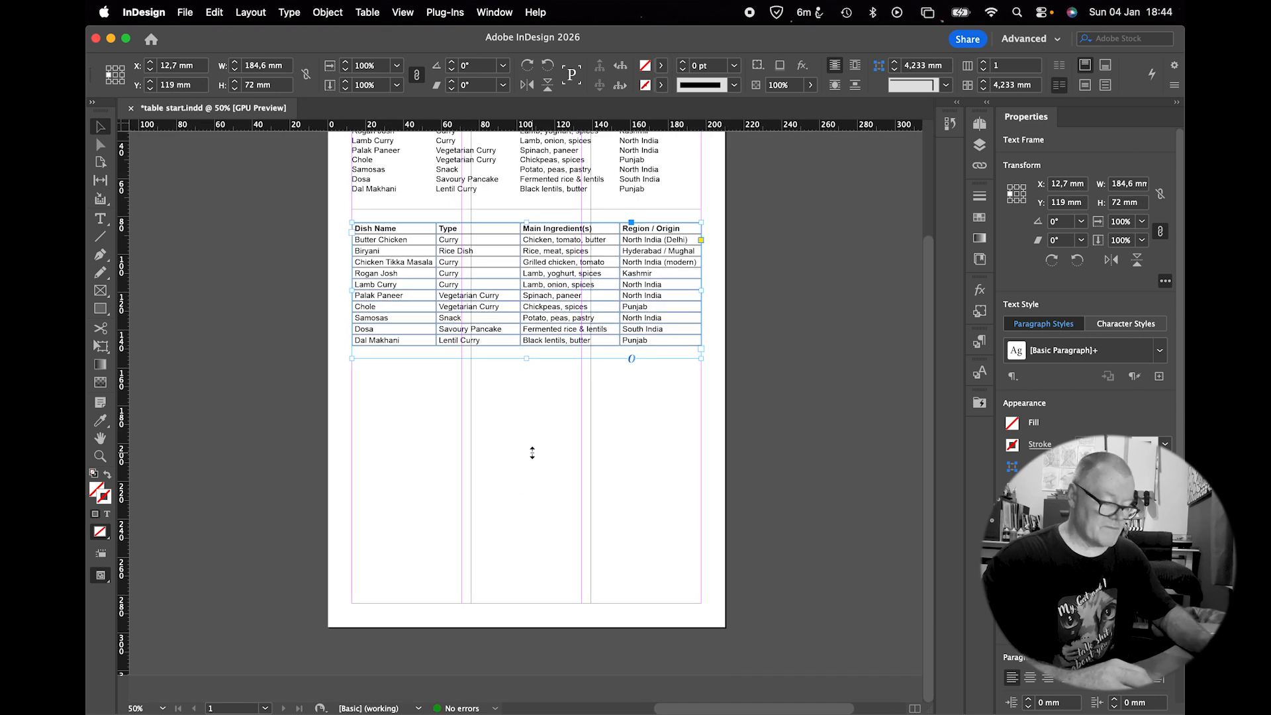
left_click_drag(552, 286, 551, 436)
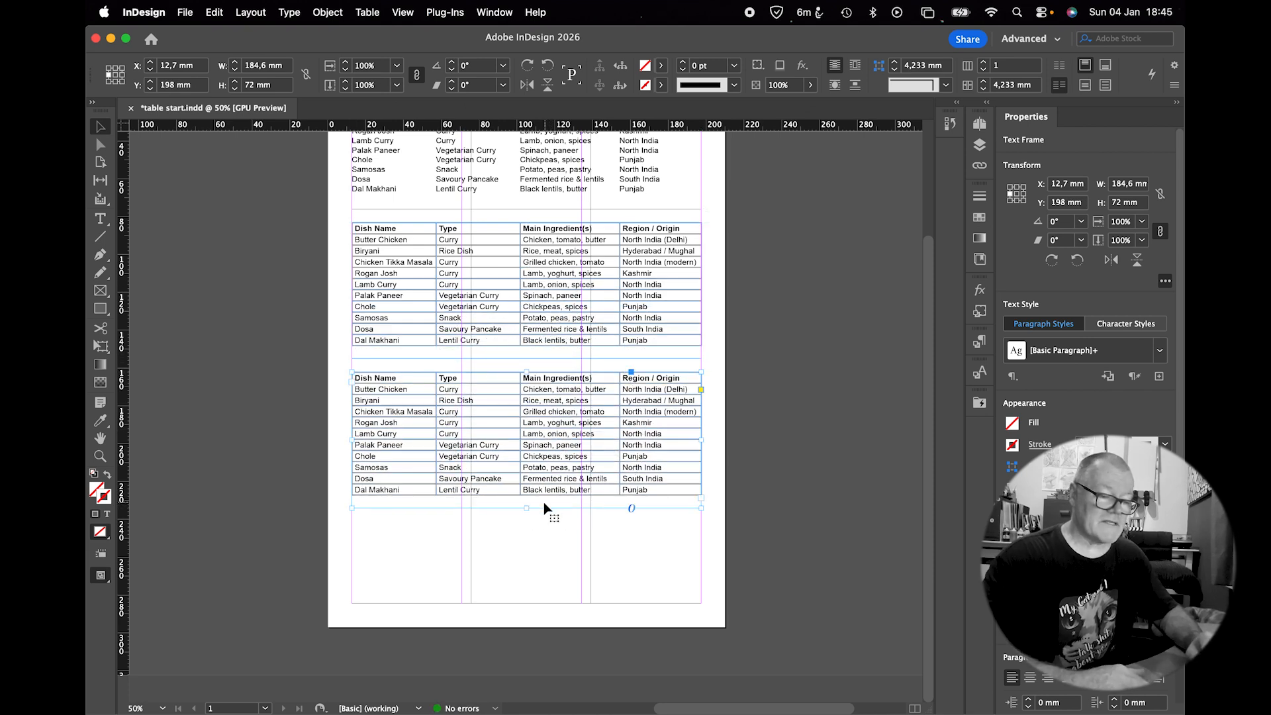
Extend the duplicate frame down to the bottom margin, and stretch its table so all rows grow taller proportionally
left_click_drag(527, 509, 541, 604)
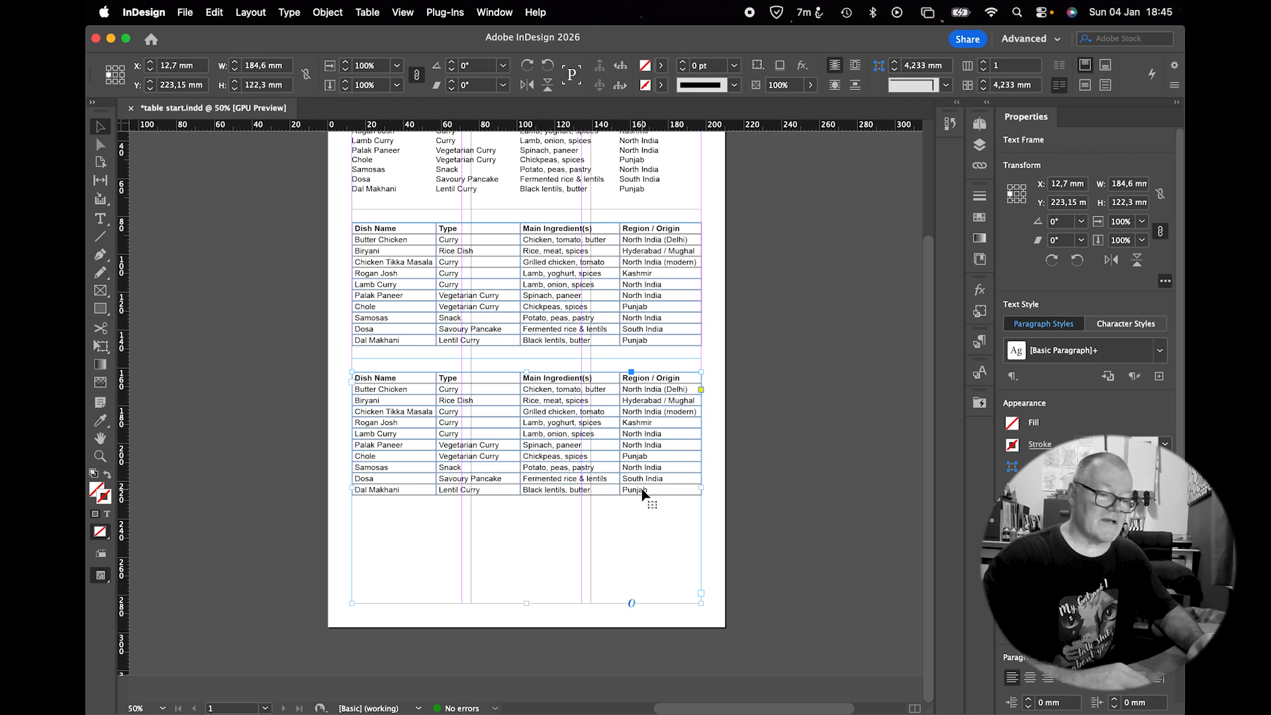
left_click(100, 218)
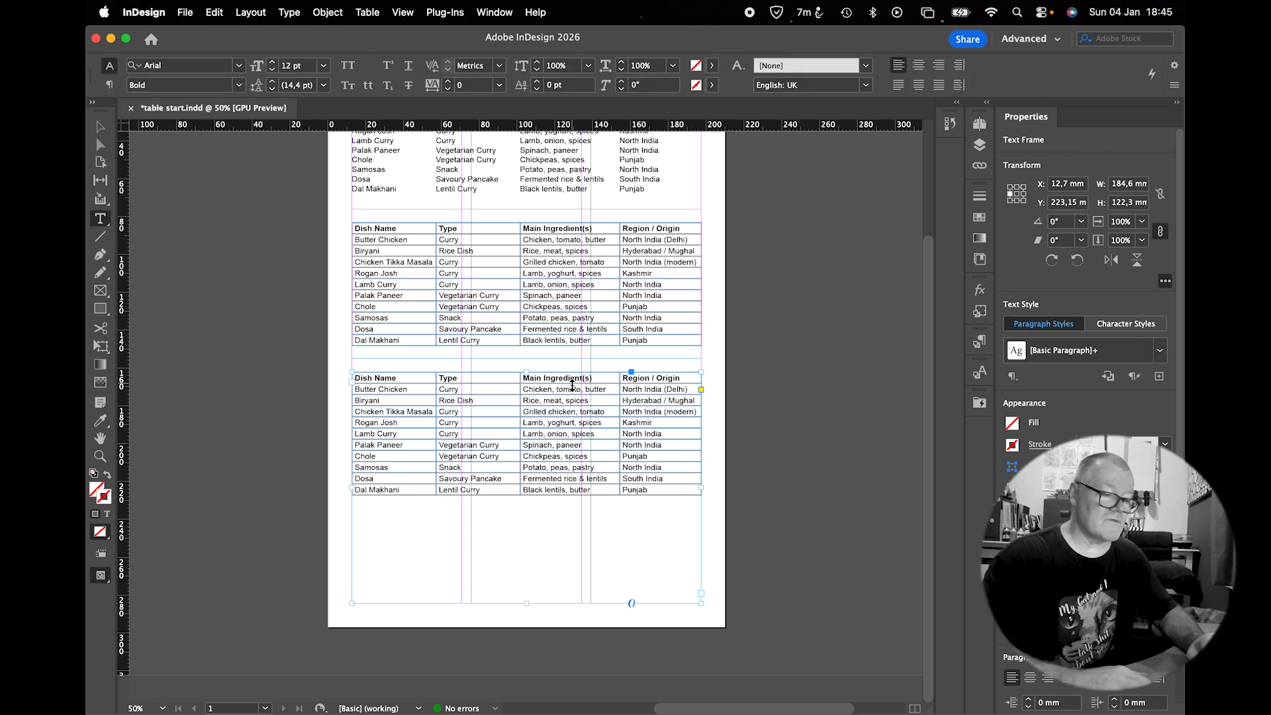
left_click_drag(699, 493, 700, 554)
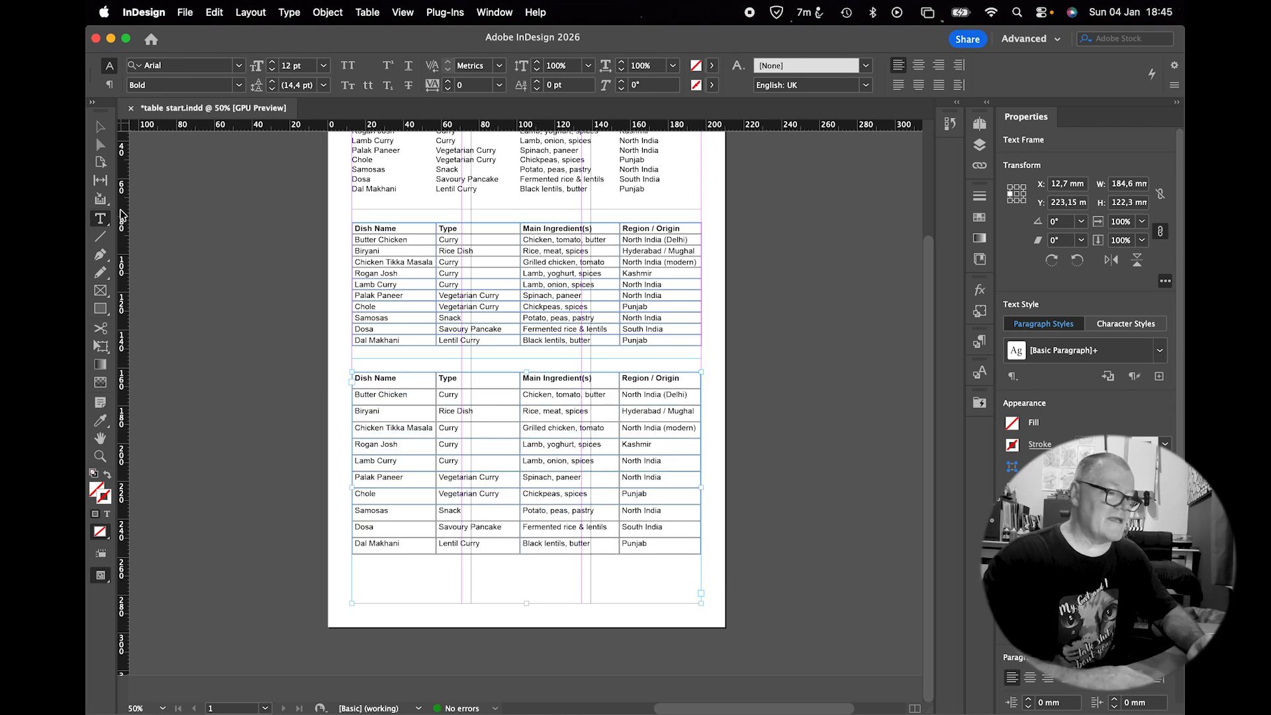
Select all body cells of the lower table, from Butter Chicken through the Dal Makhani row, leaving out the header
left_click(390, 397)
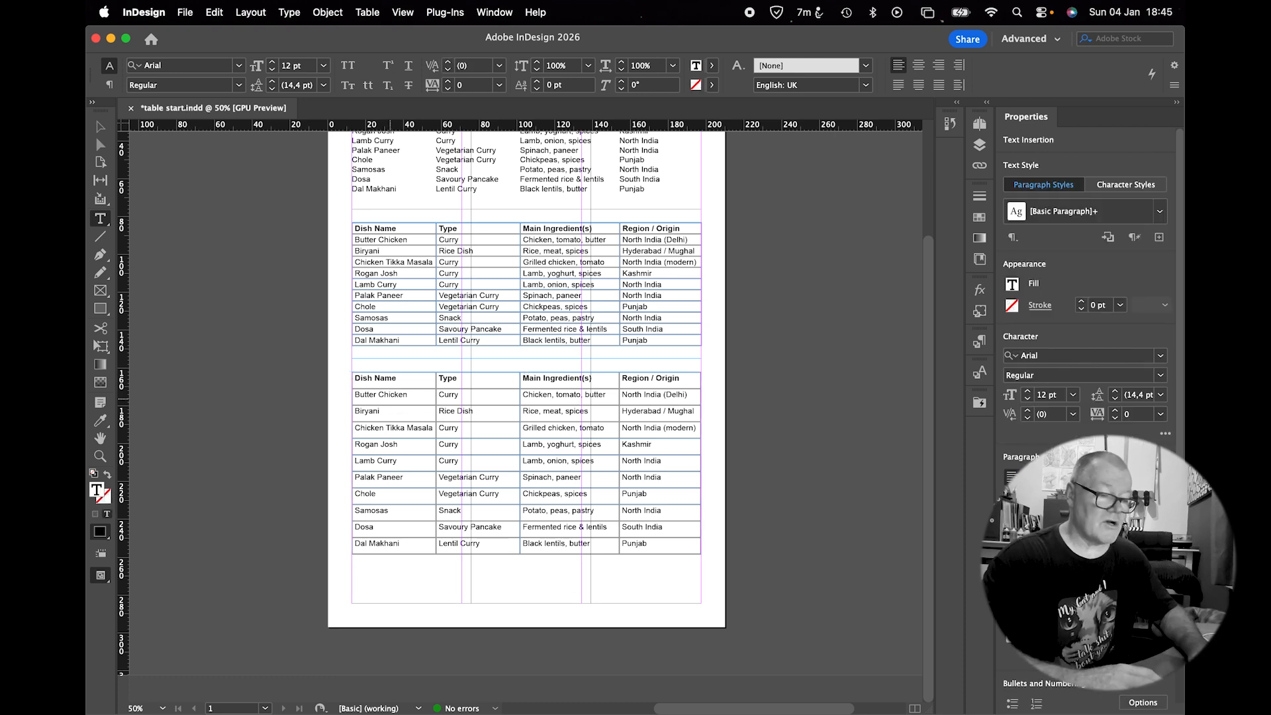
triple_click(390, 397)
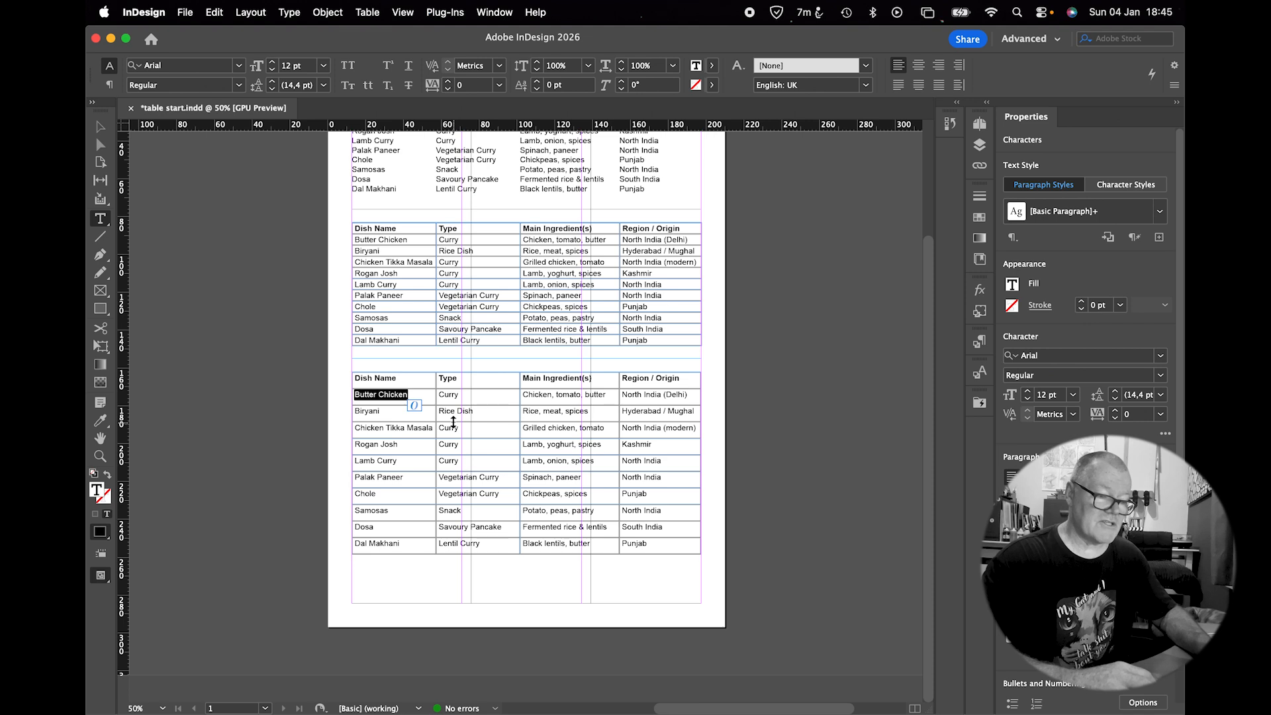
key("Escape")
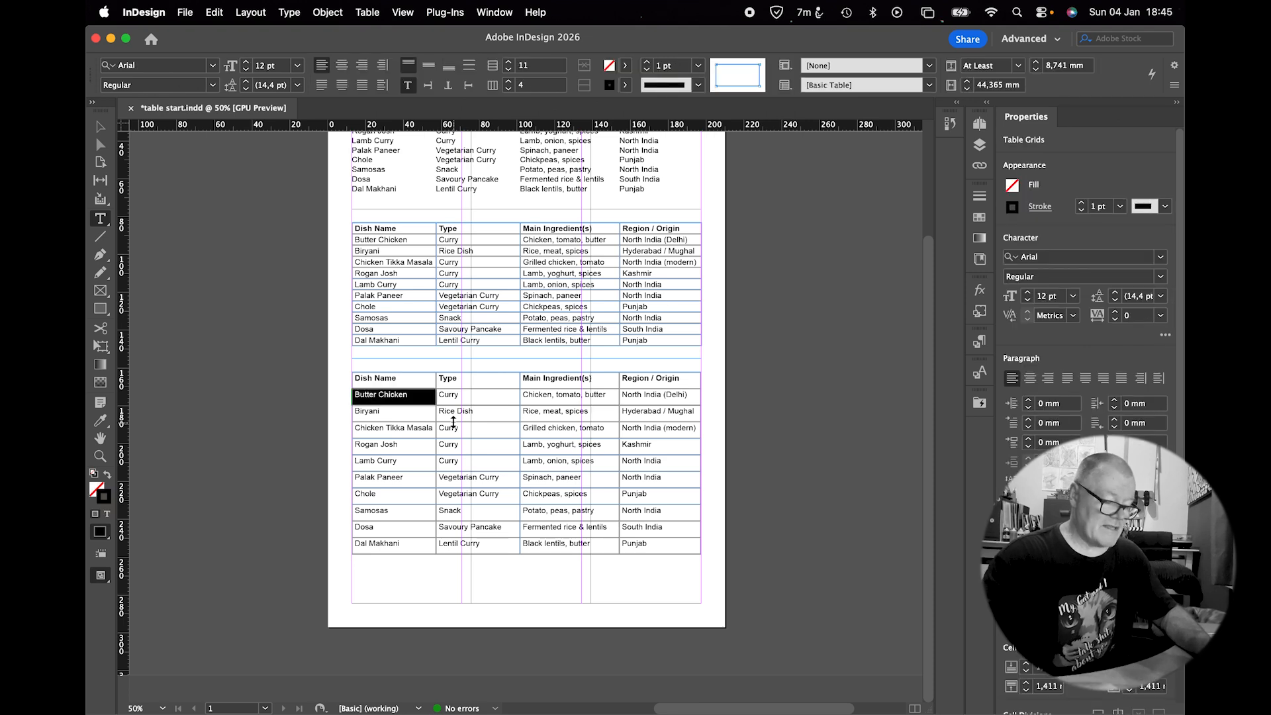
key("shift+Right")
key("shift+Right")
key("shift+Right")
key("shift+Down")
key("shift+Down")
key("shift+Down")
key("shift+Down")
key("shift+Down")
key("shift+Down")
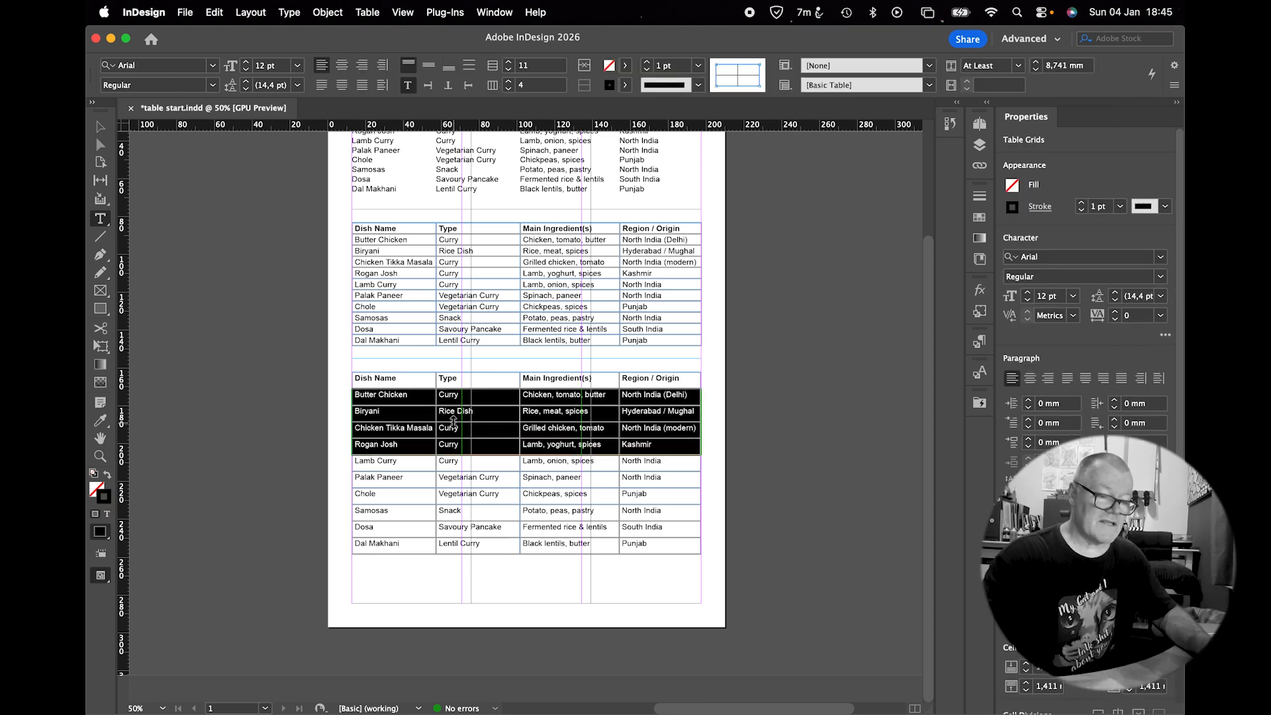
key("shift+Down")
key("shift+Down")
key("shift+Down")
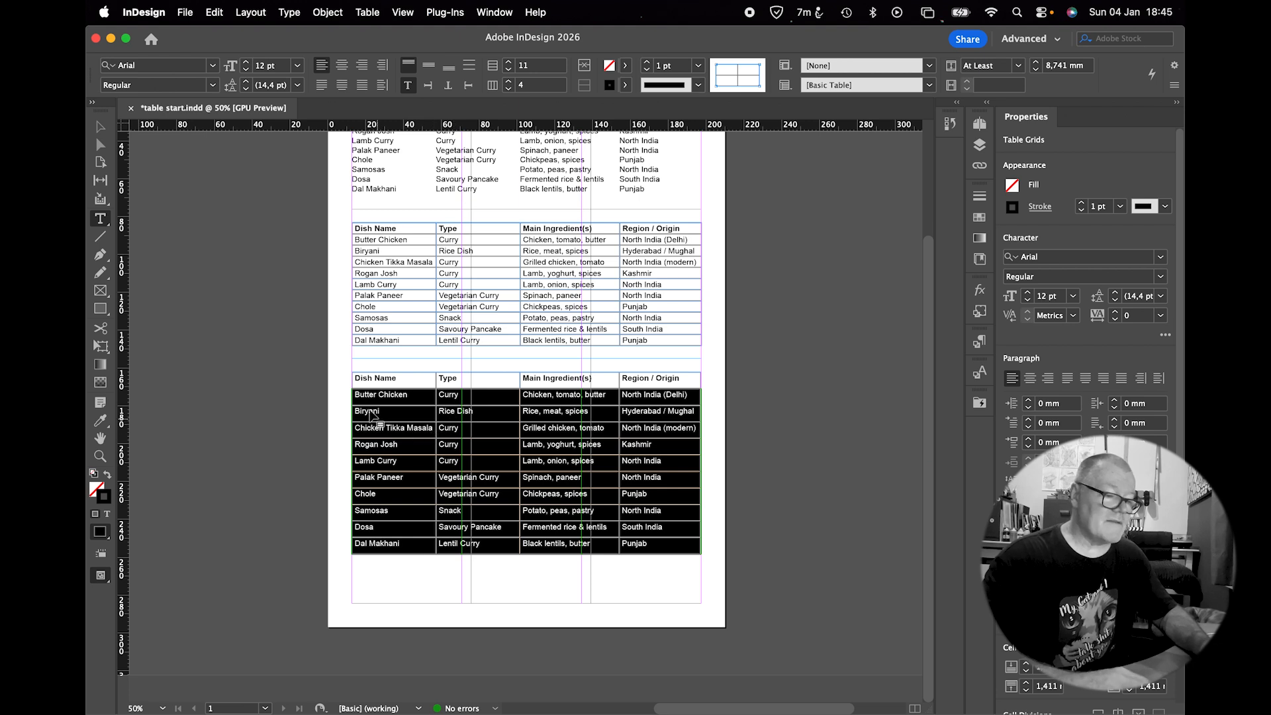
Select every cell of the lower table including the header row, and set the font style to Regular
left_click(375, 377)
key("Escape")
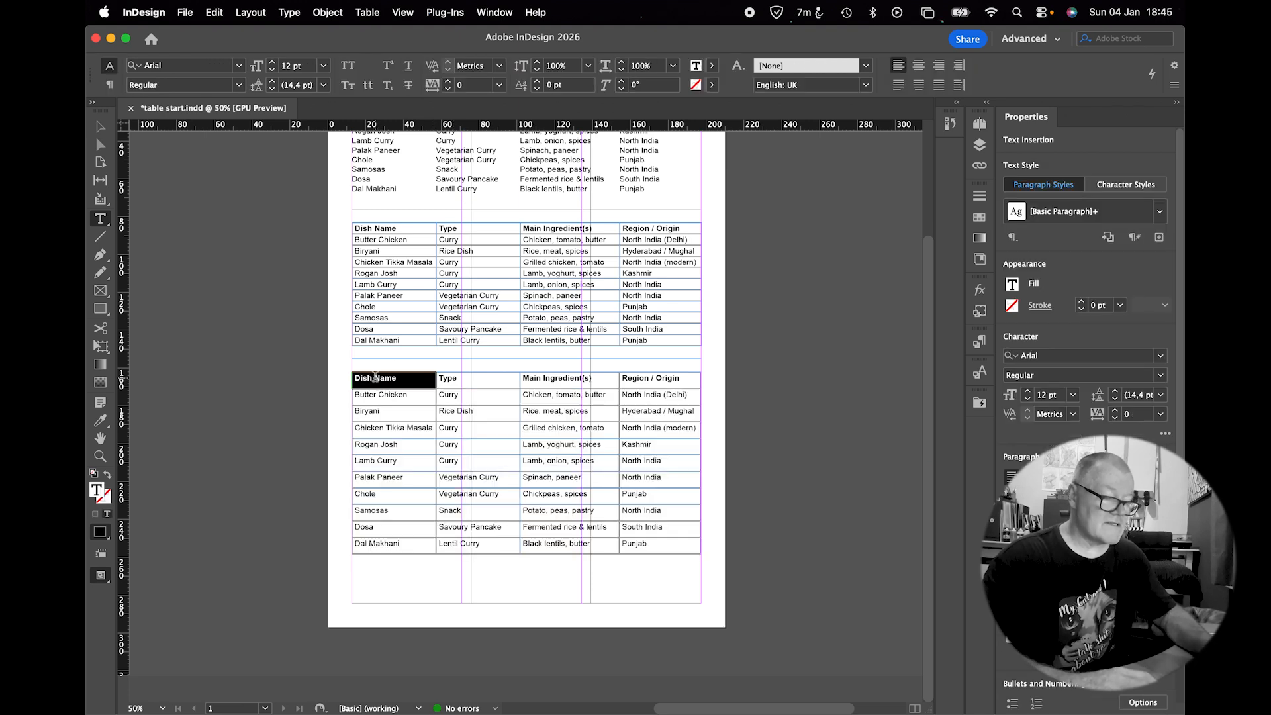
key("shift+Right")
key("shift+Right")
key("shift+Right")
key("shift+Down")
key("shift+Down")
key("shift+Down")
key("shift+Down")
key("shift+Down")
key("shift+Down")
key("shift+Down")
key("shift+Down")
key("shift+Down")
key("shift+Down")
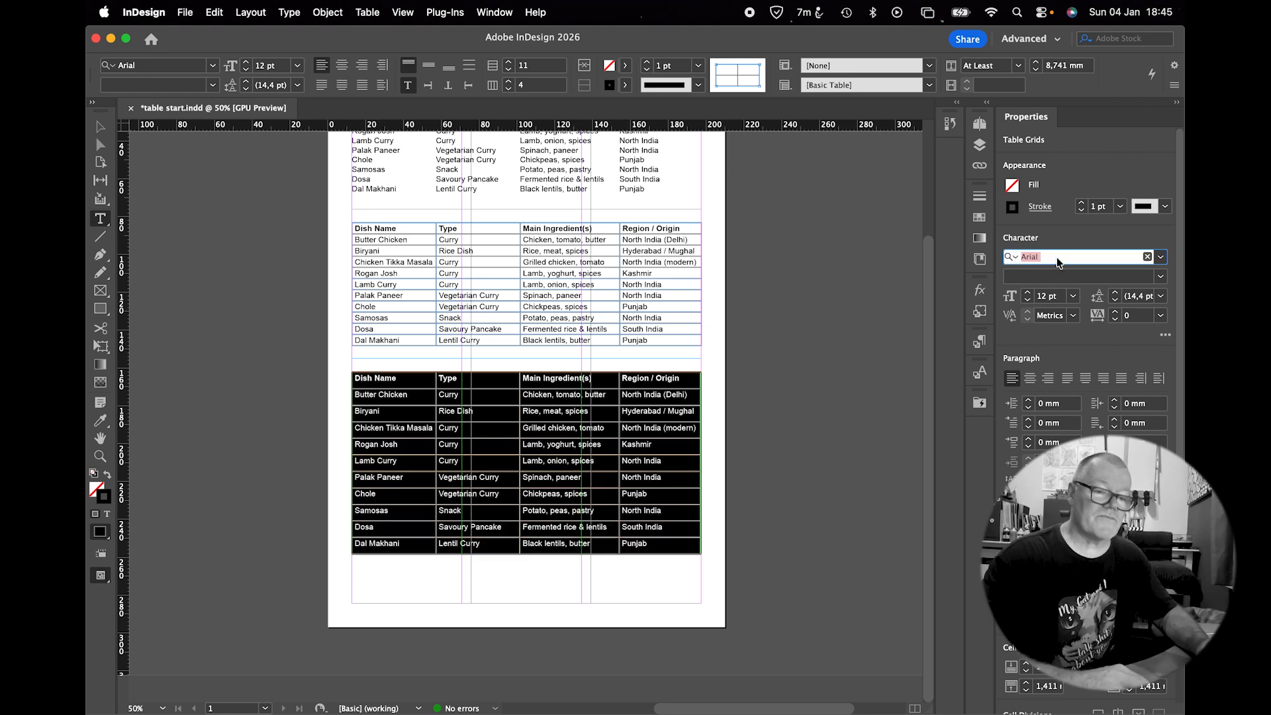
left_click(1160, 276)
left_click(1091, 292)
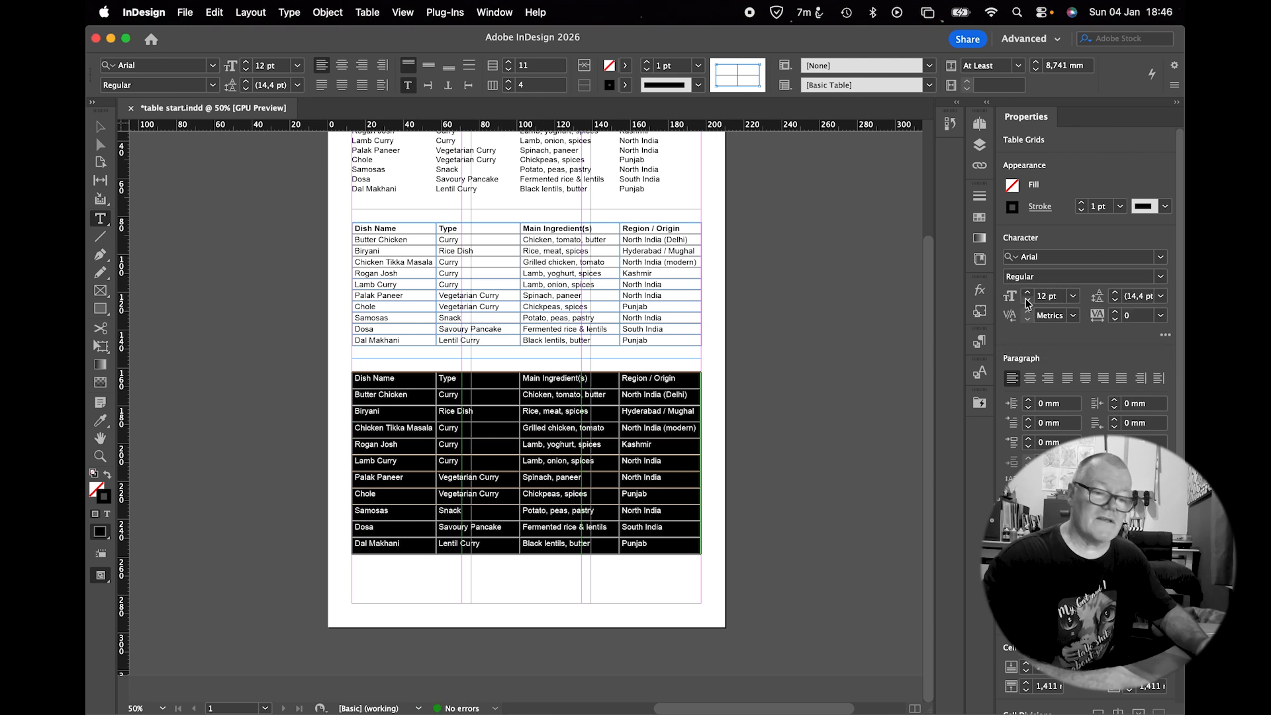
Set the text of the lower table's header row to Bold at 14 pt
left_click(499, 378)
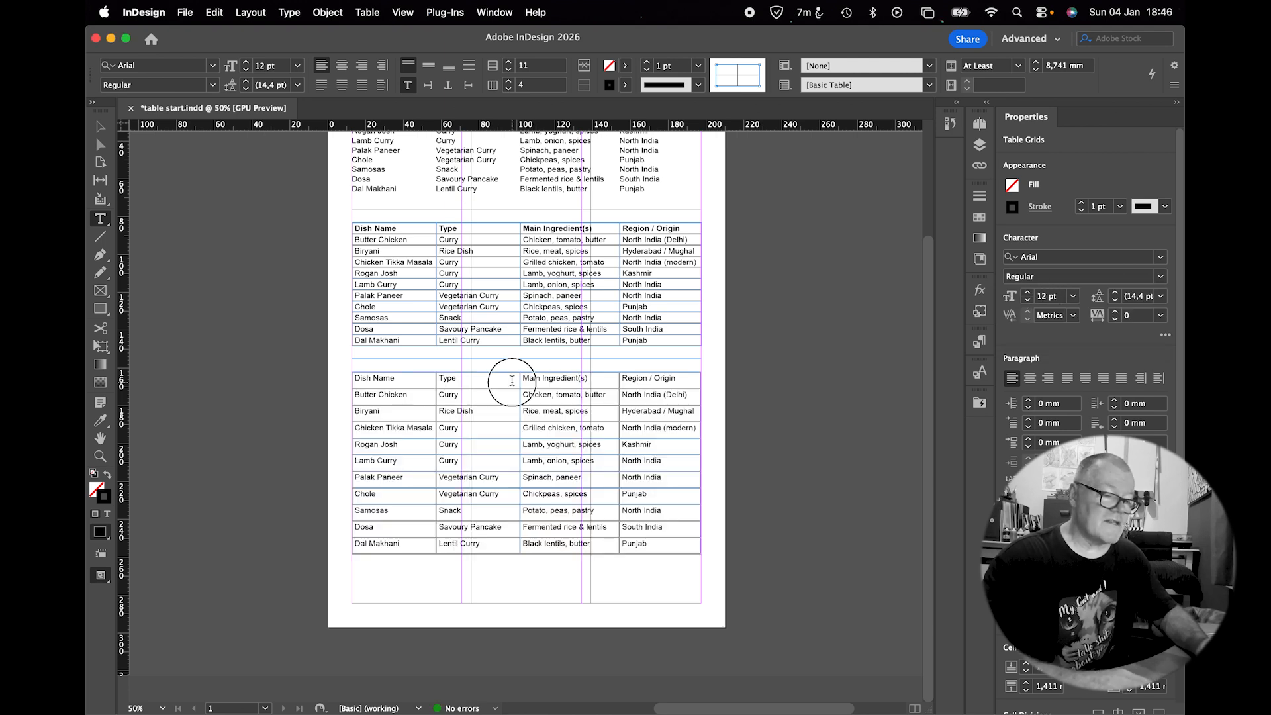
double_click(417, 378)
left_click_drag(417, 378, 689, 380)
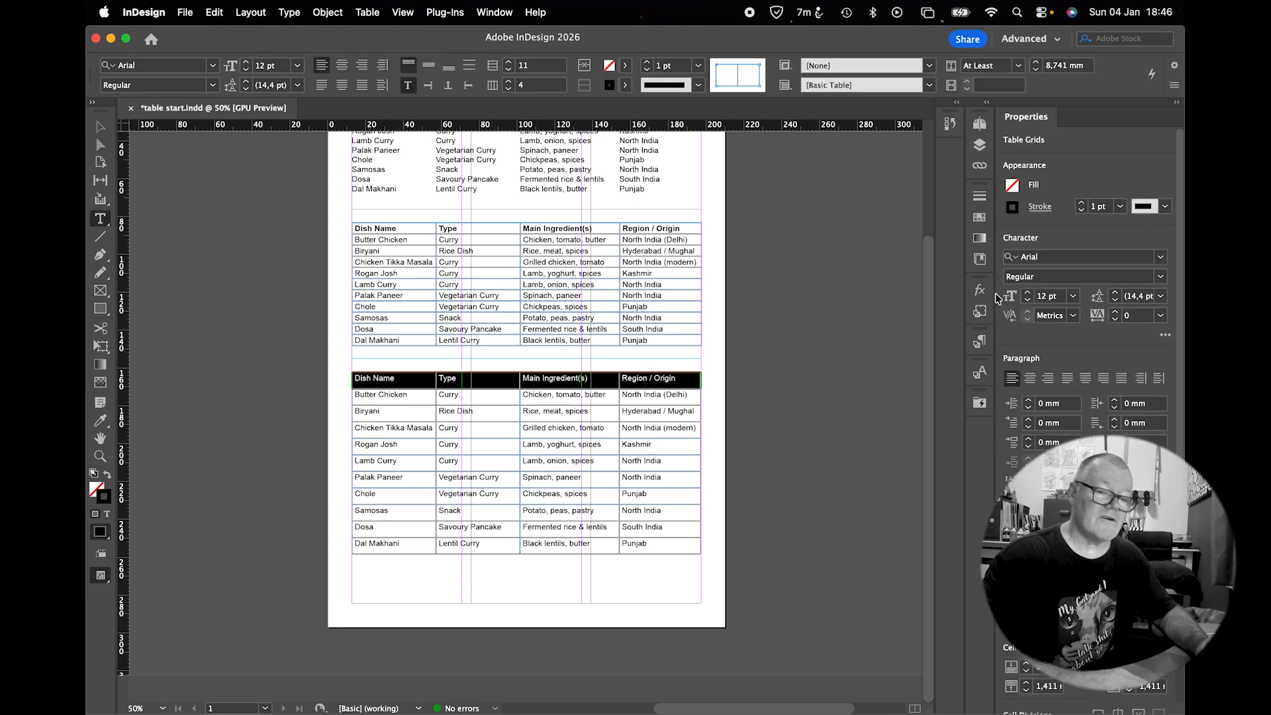
left_click(1160, 276)
left_click(1033, 318)
left_click(1028, 293)
left_click(1028, 293)
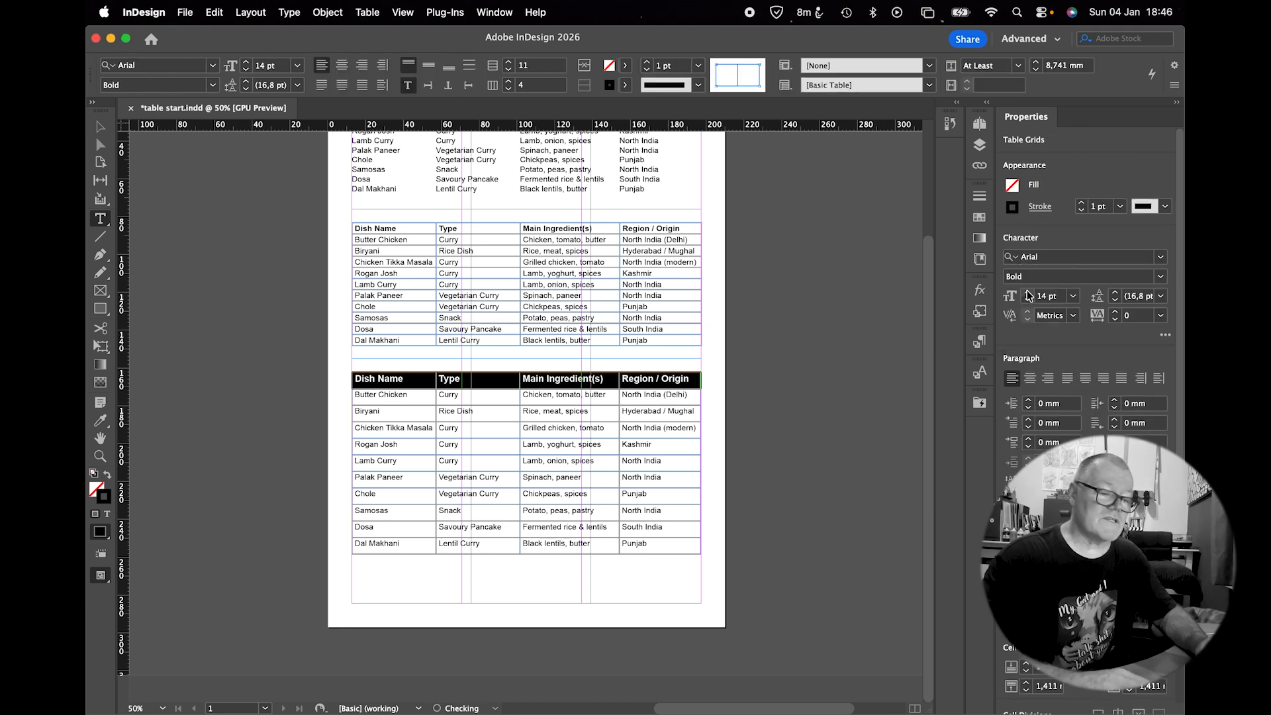
left_click(517, 441)
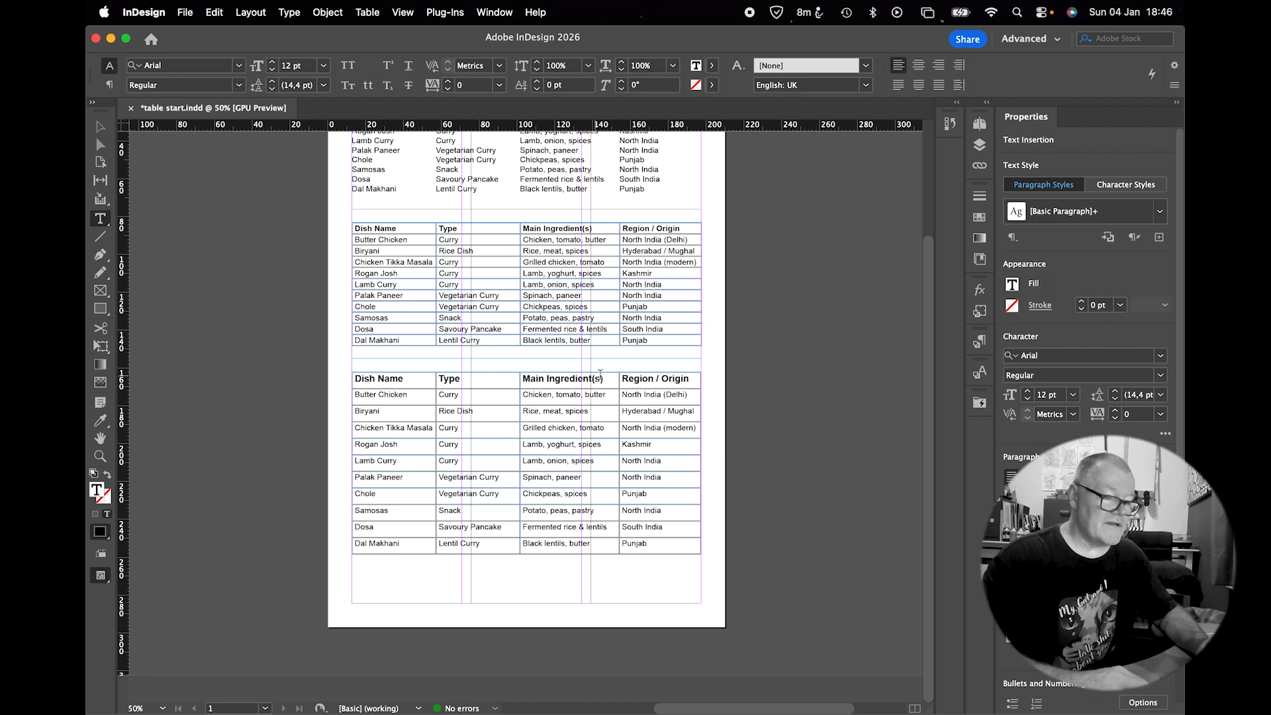
Remove all outer and inner borders of the lower table with a 0 pt stroke weight and a stroke colour of [None]
left_click(349, 369)
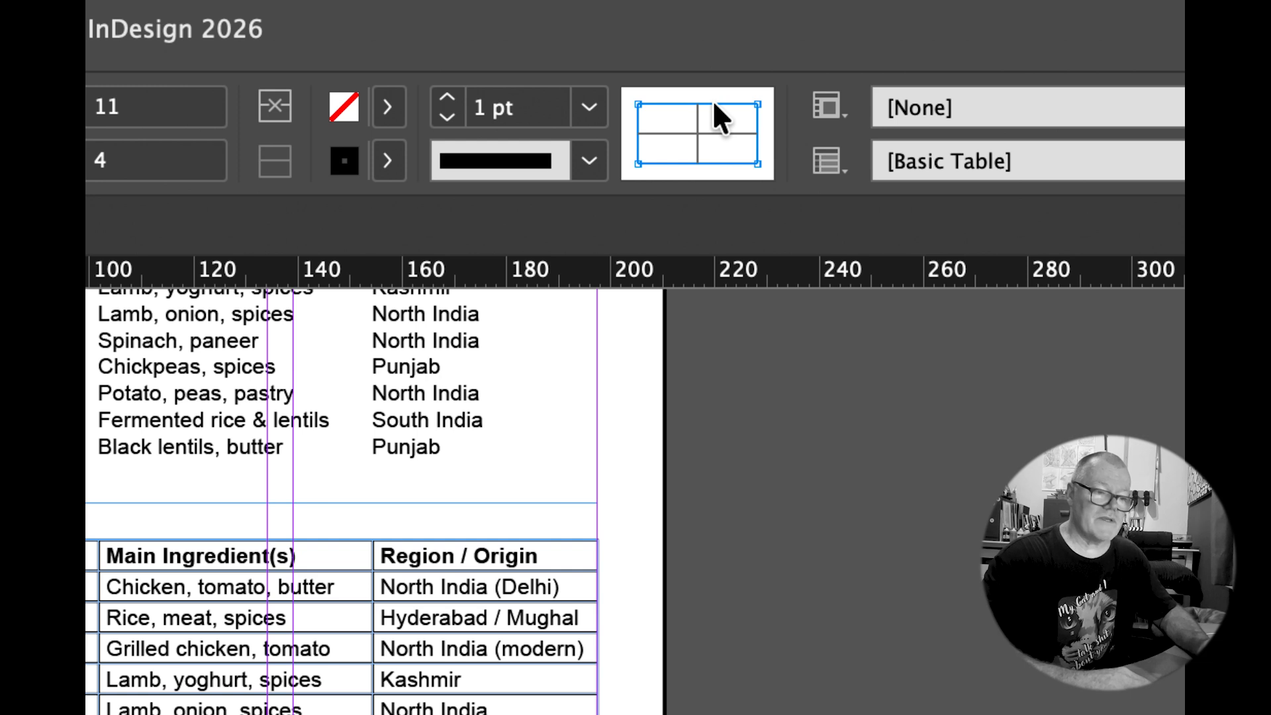
left_click(698, 110)
left_click(712, 130)
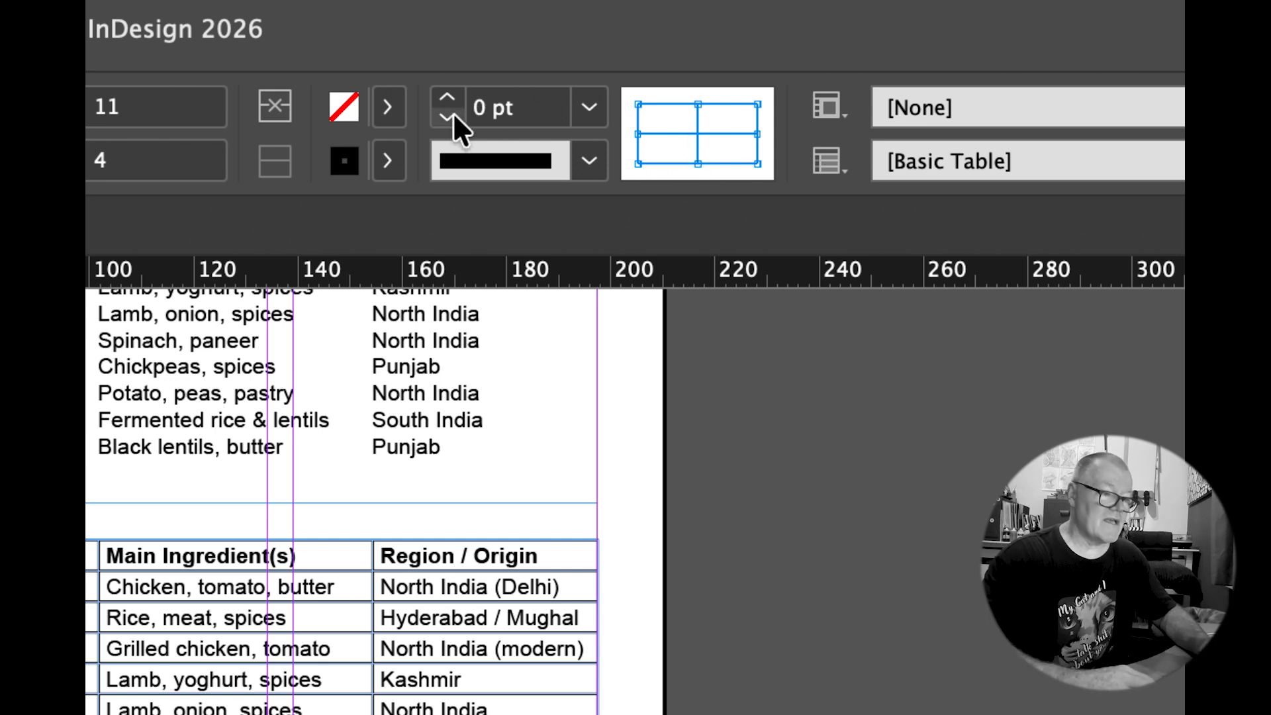
left_click(388, 160)
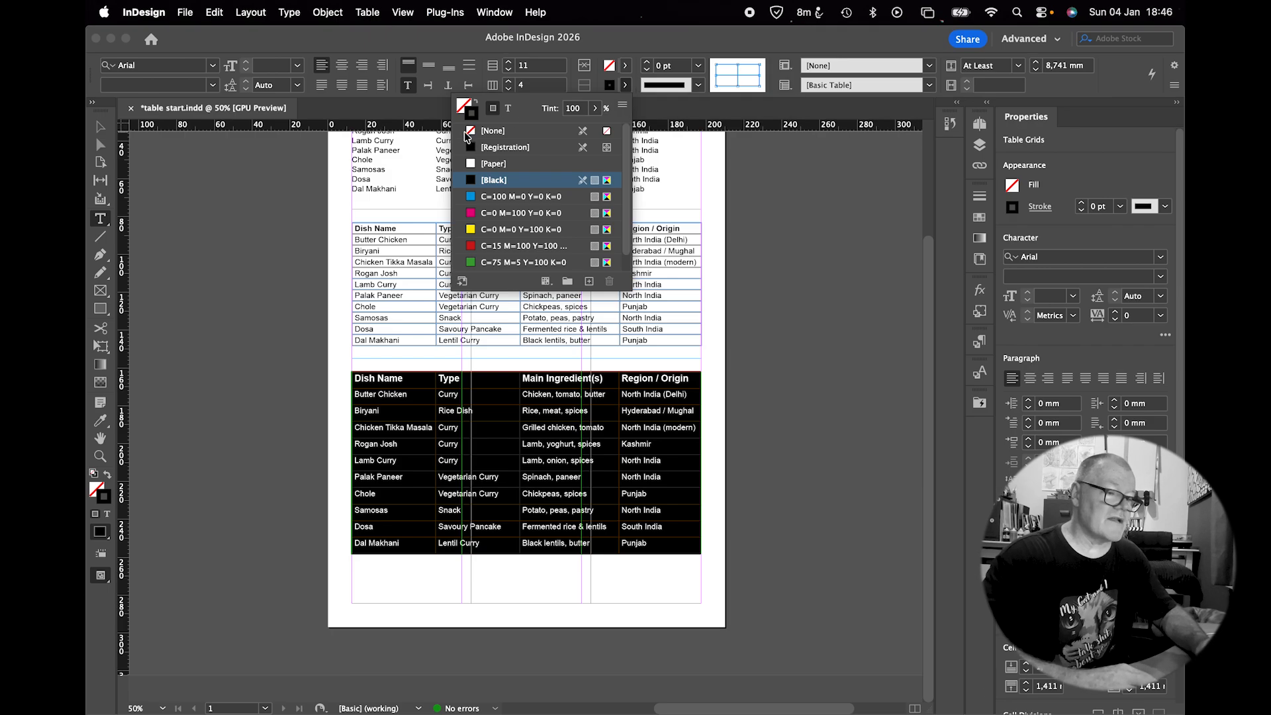
left_click(21, 270)
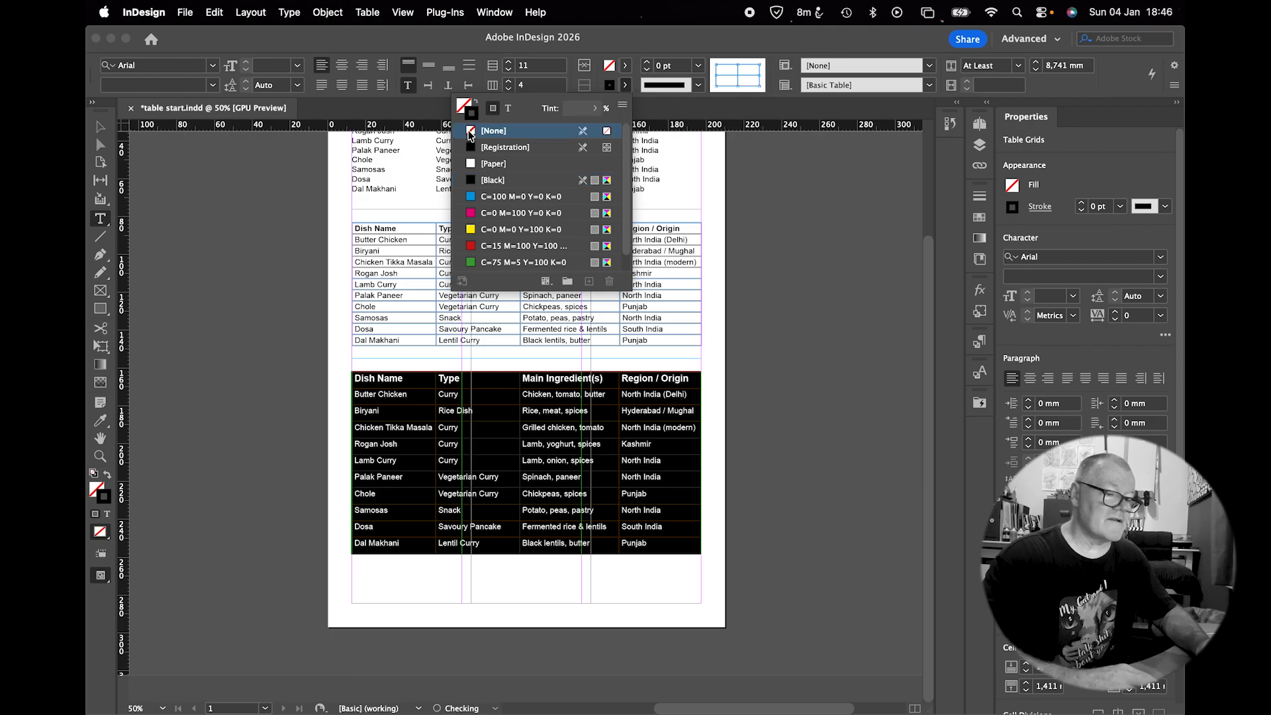
Deselect the lower table, and preview the page without guides and frame edges
left_click(538, 477)
left_click(100, 126)
left_click(296, 407)
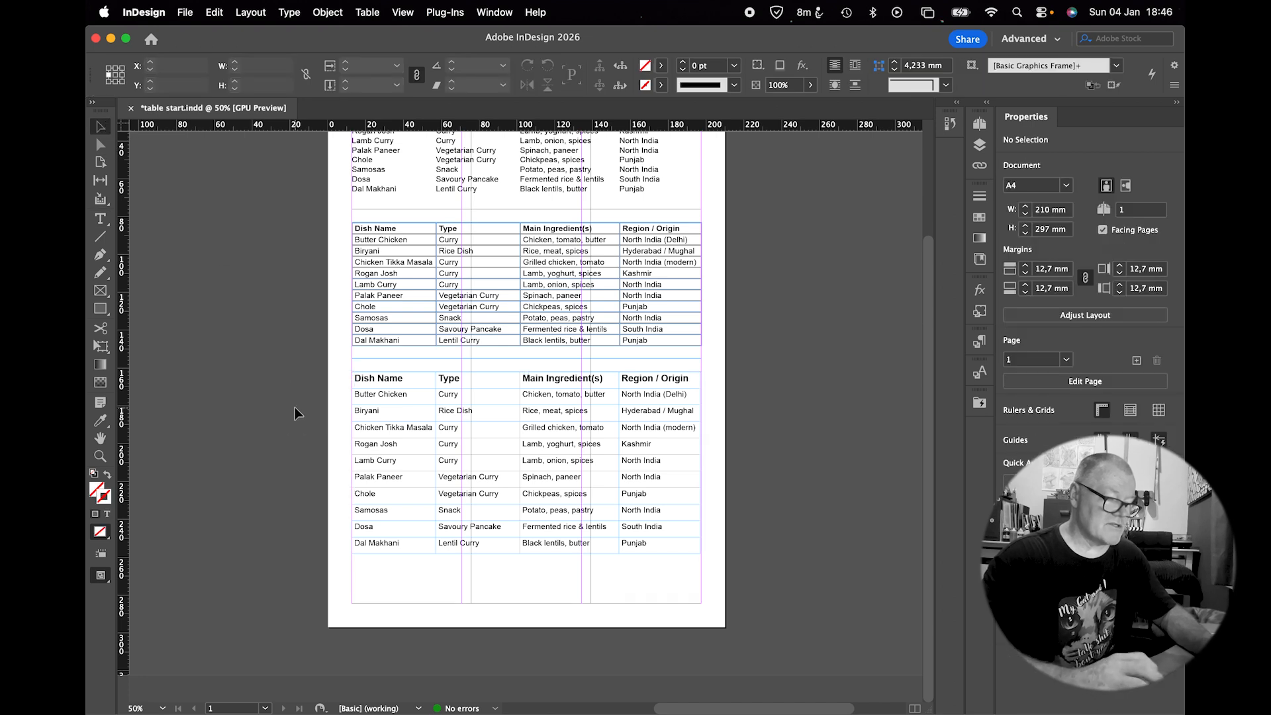
key("w")
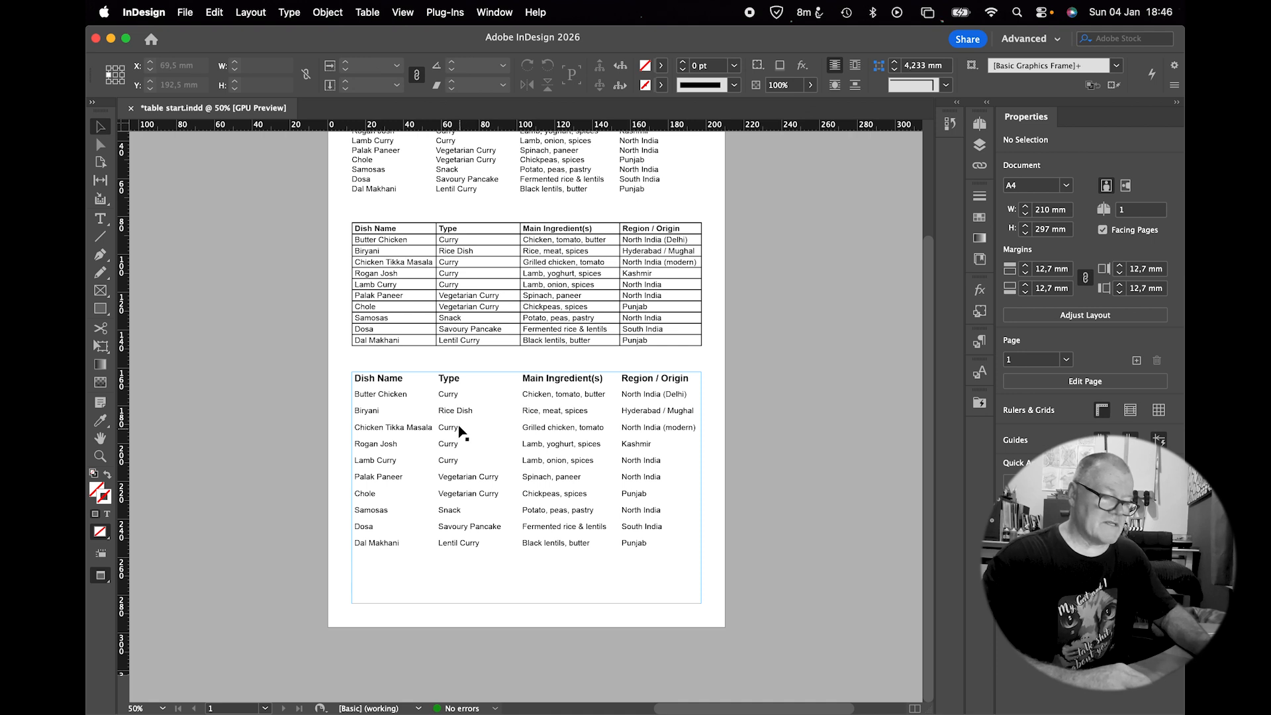
Fill the lower table's header row cells with the dark blue C=100 M=90 Y=10 swatch
double_click(451, 383)
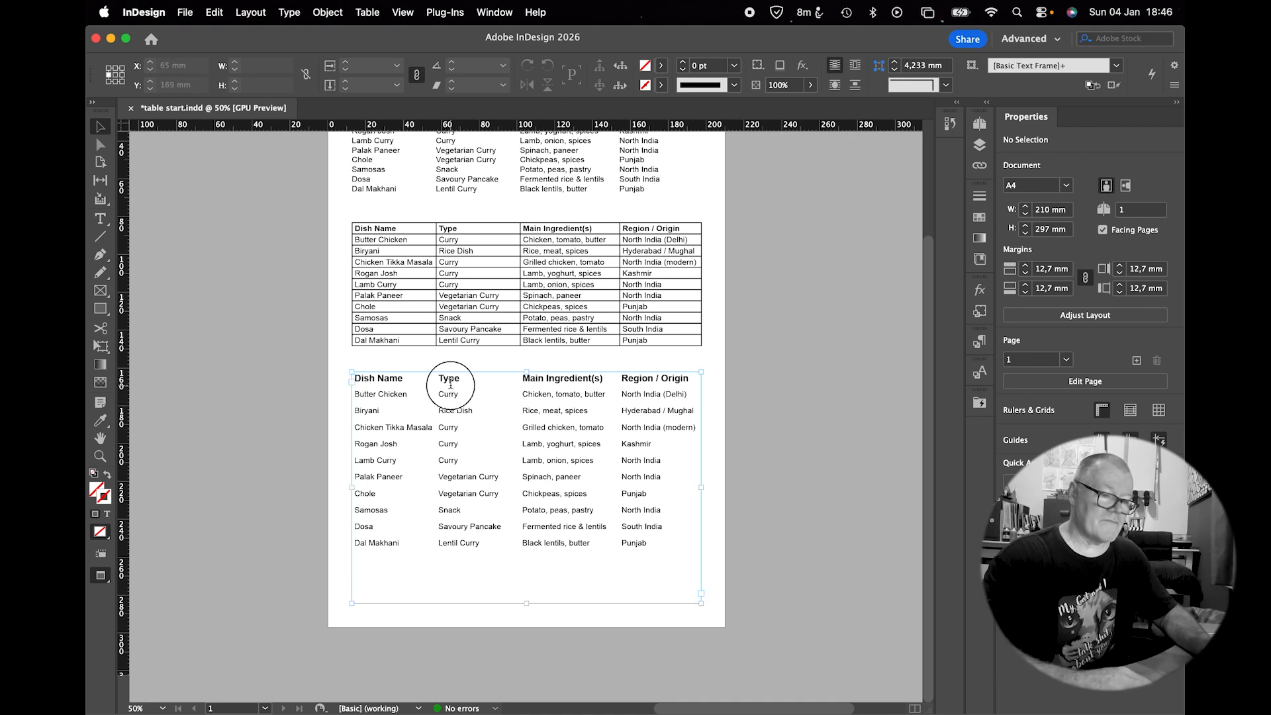
left_click_drag(373, 375, 682, 389)
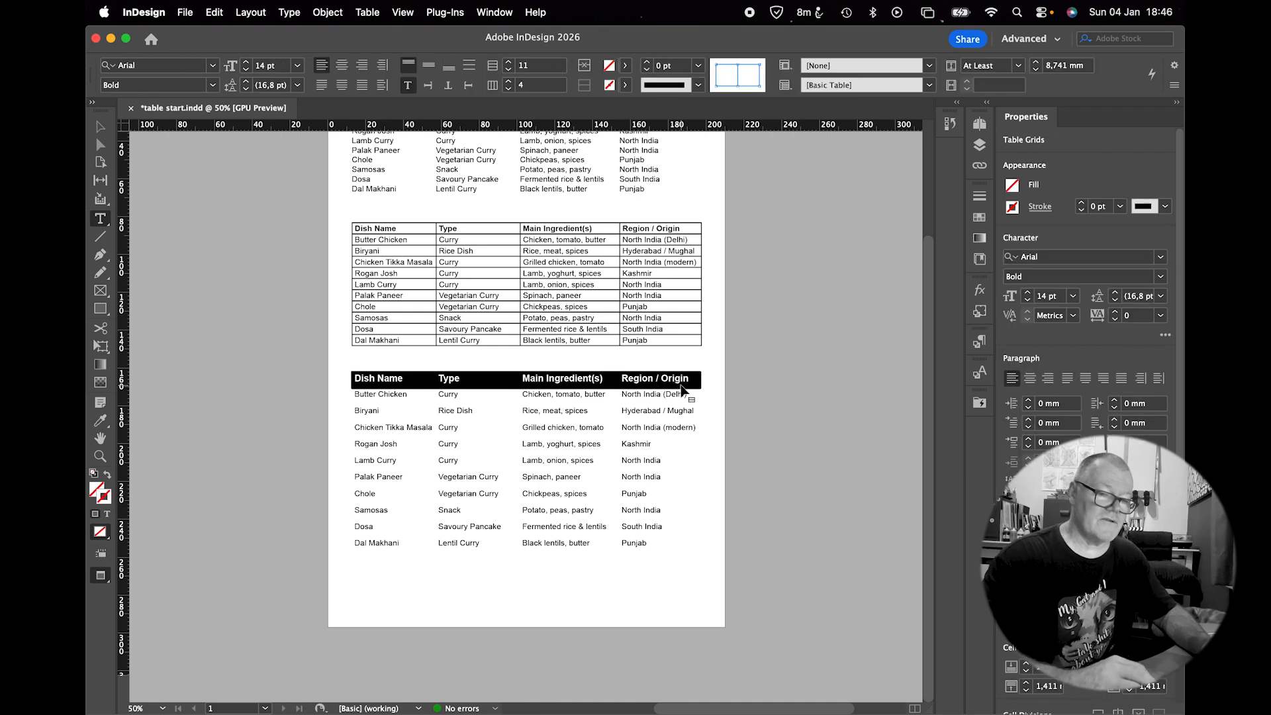
left_click(1013, 186)
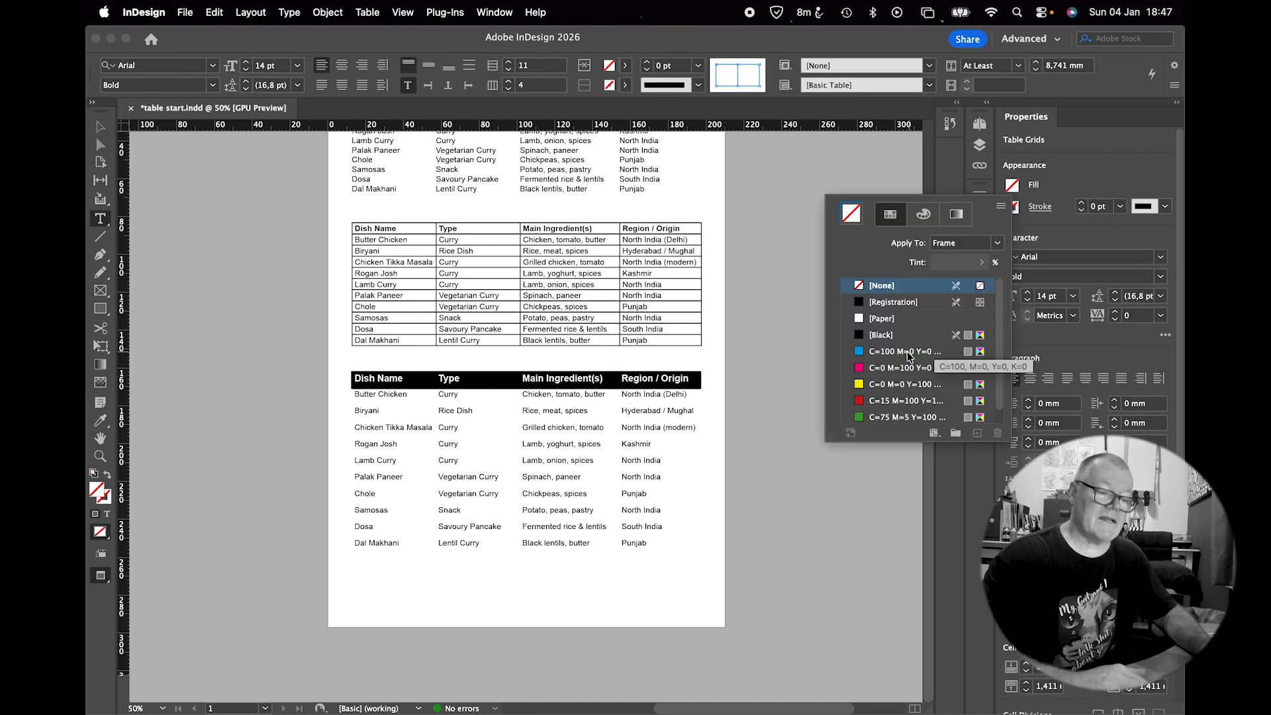
scroll(927, 371, "down", 1)
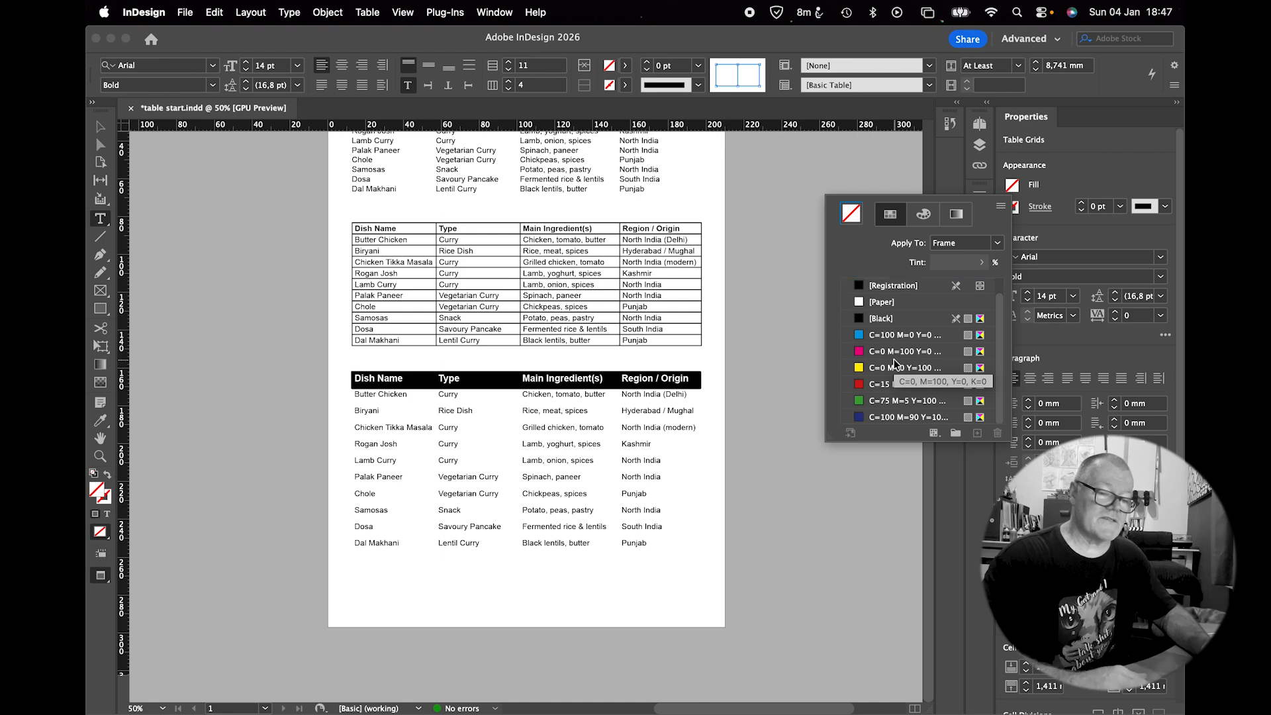
left_click(863, 417)
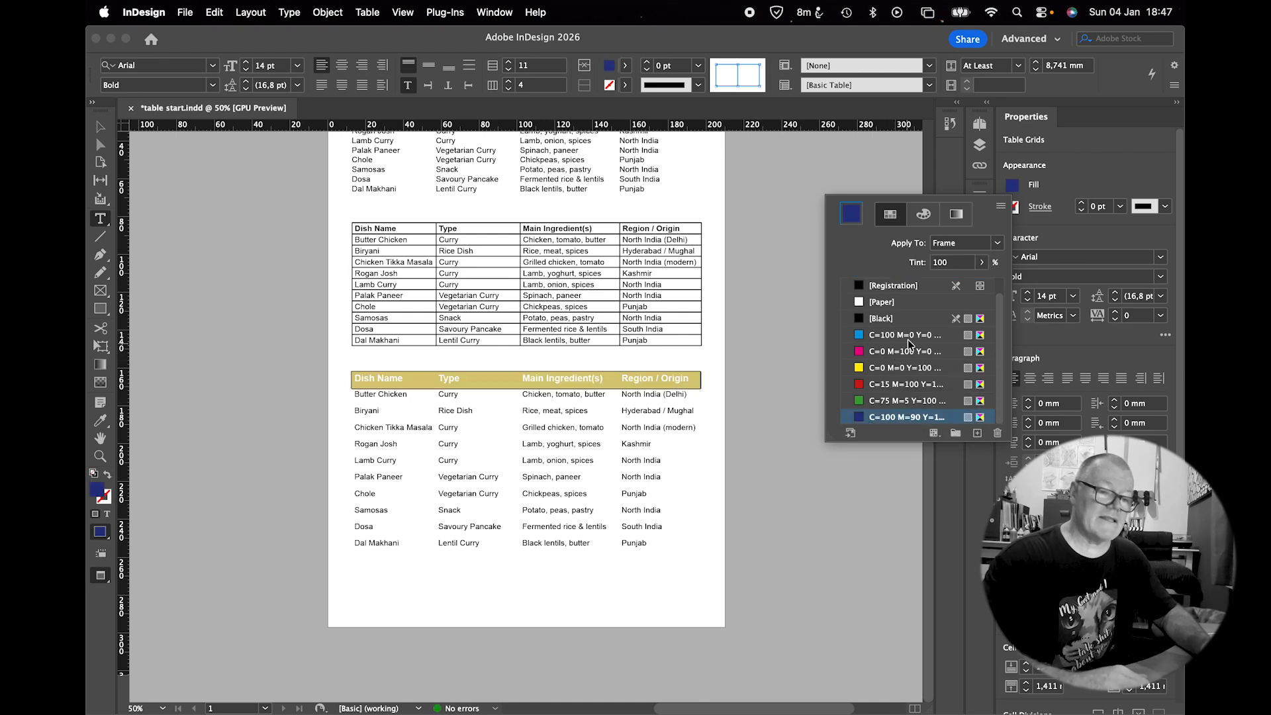
Set the text colour of the lower table's header row to [Paper]
left_click(995, 244)
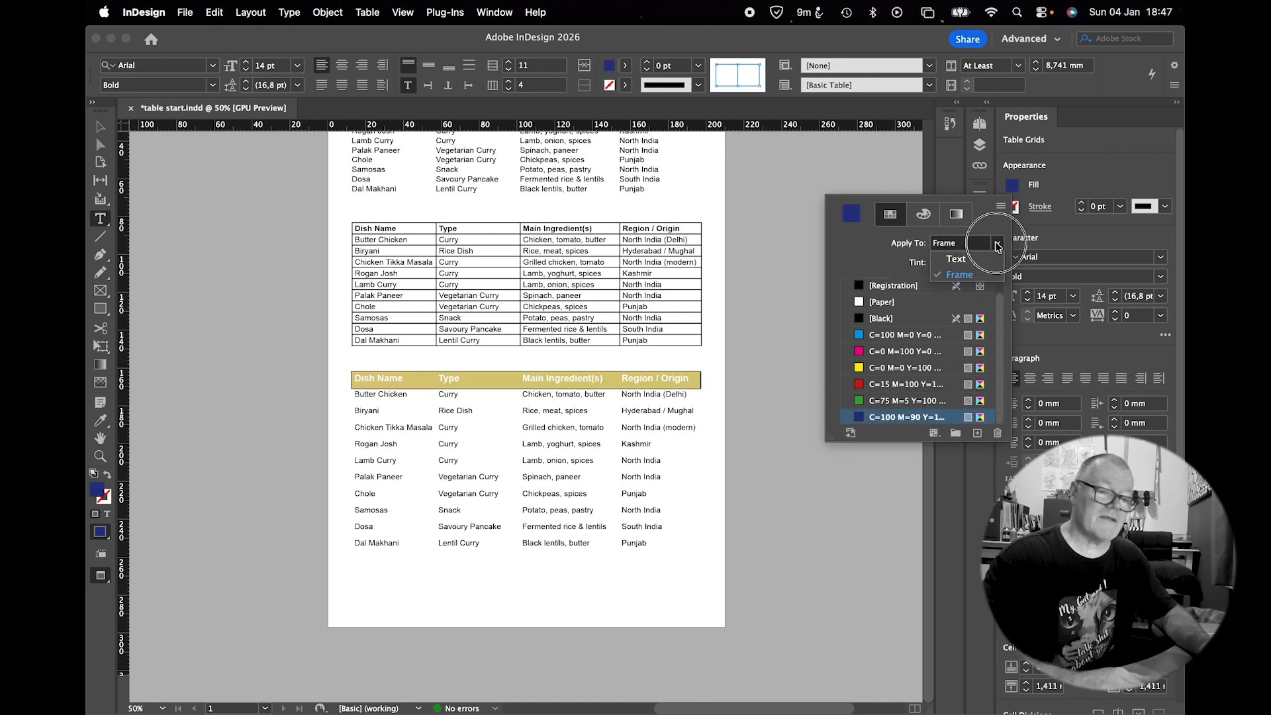
left_click(968, 260)
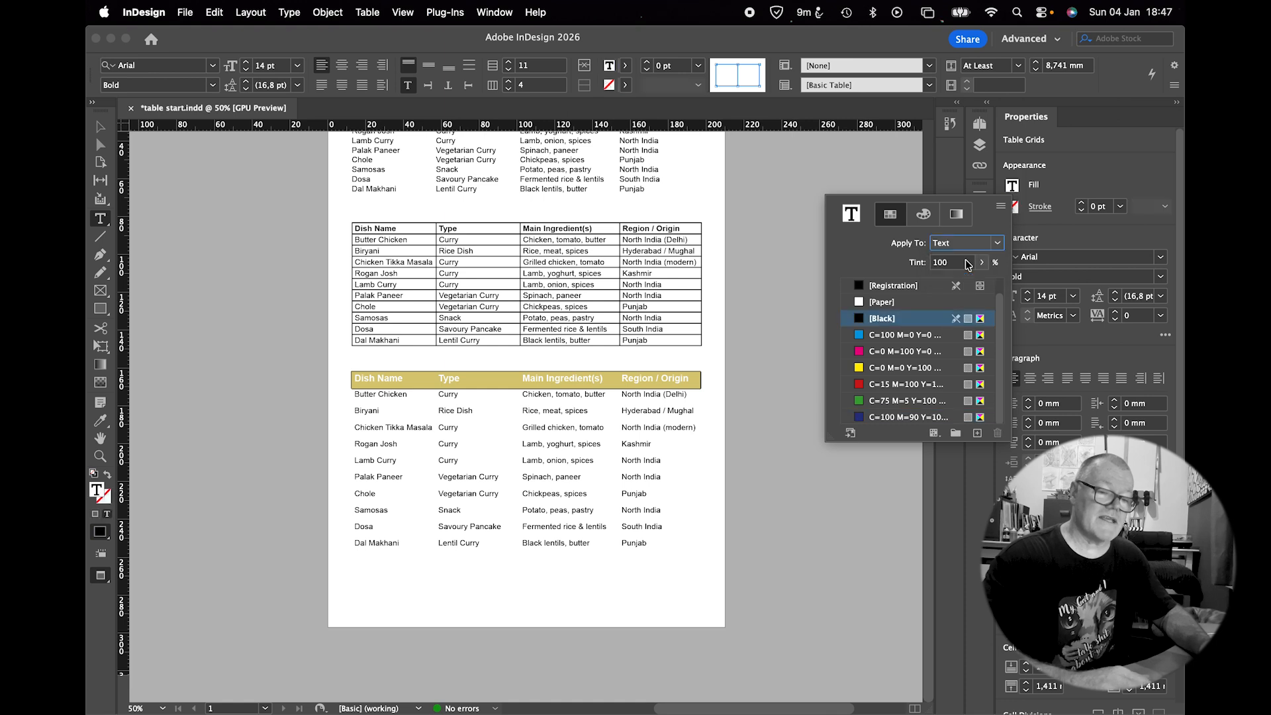
left_click(860, 304)
left_click(571, 427)
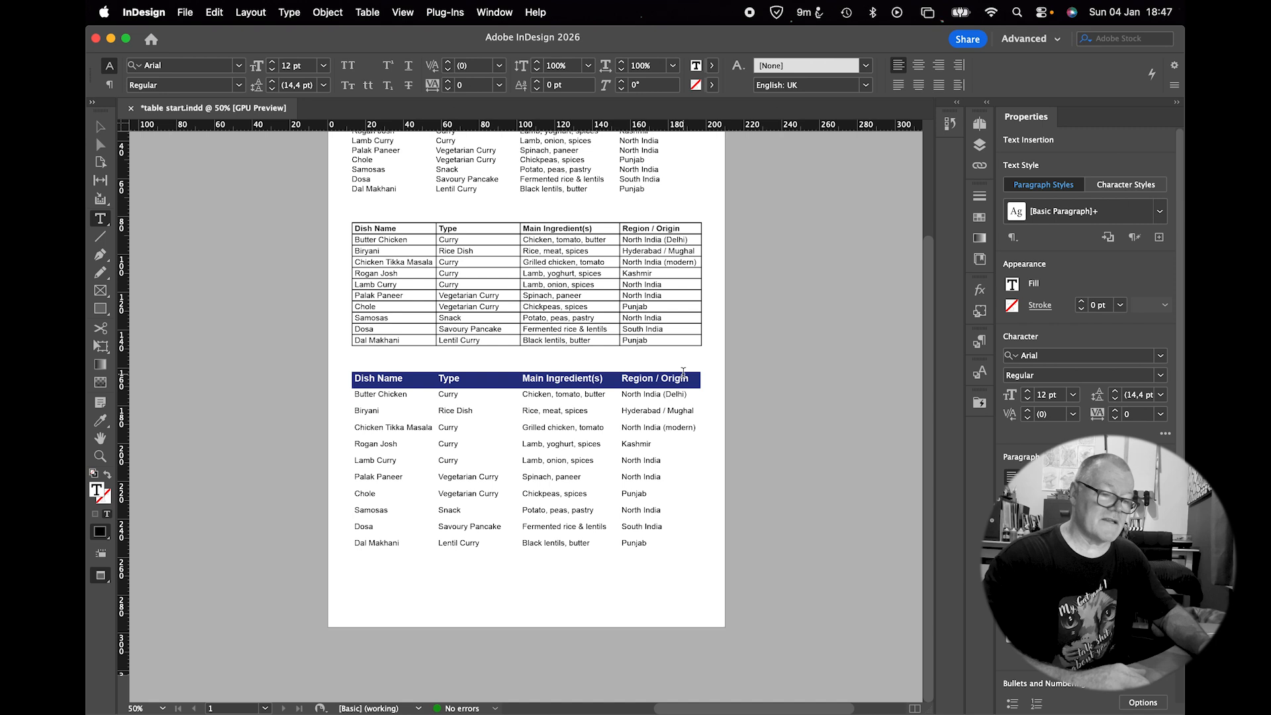
Fill all body rows of the lower table with the C=100 M=90 Y=10 swatch at 25% tint
mouse_move(357, 394)
left_mouse_down()
mouse_move(369, 415)
mouse_move(648, 546)
left_mouse_up()
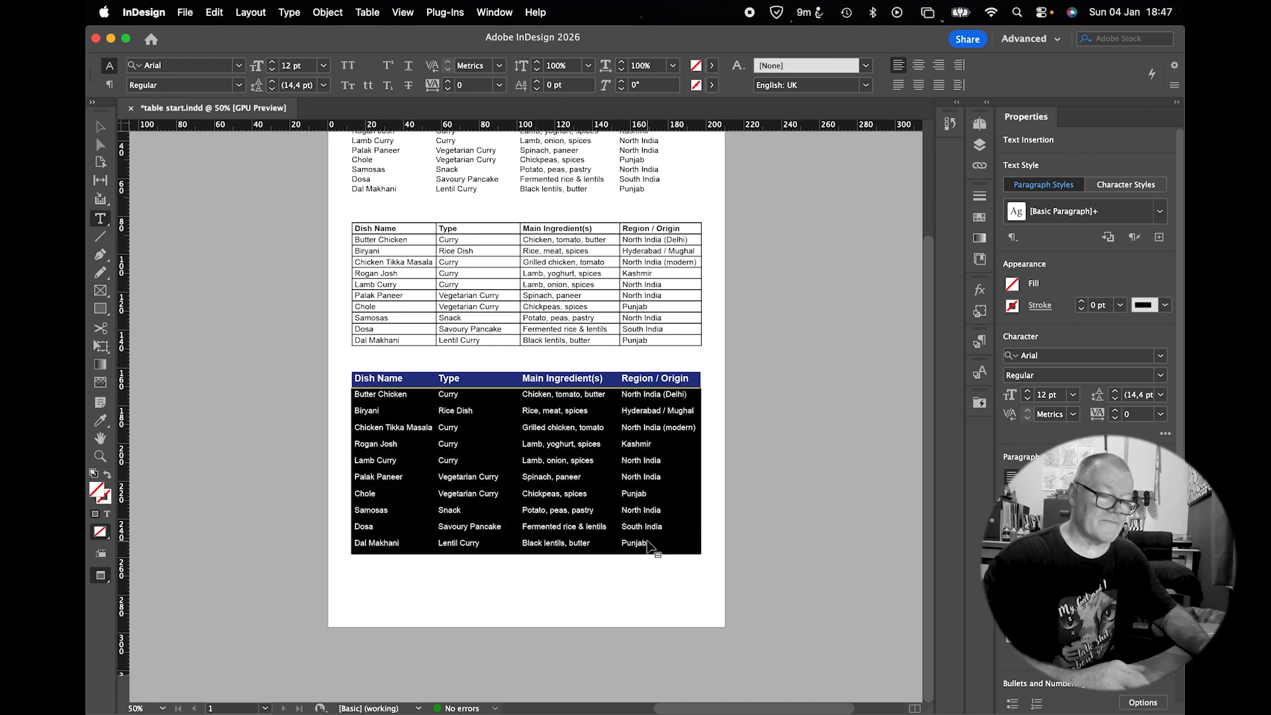
left_click(1012, 186)
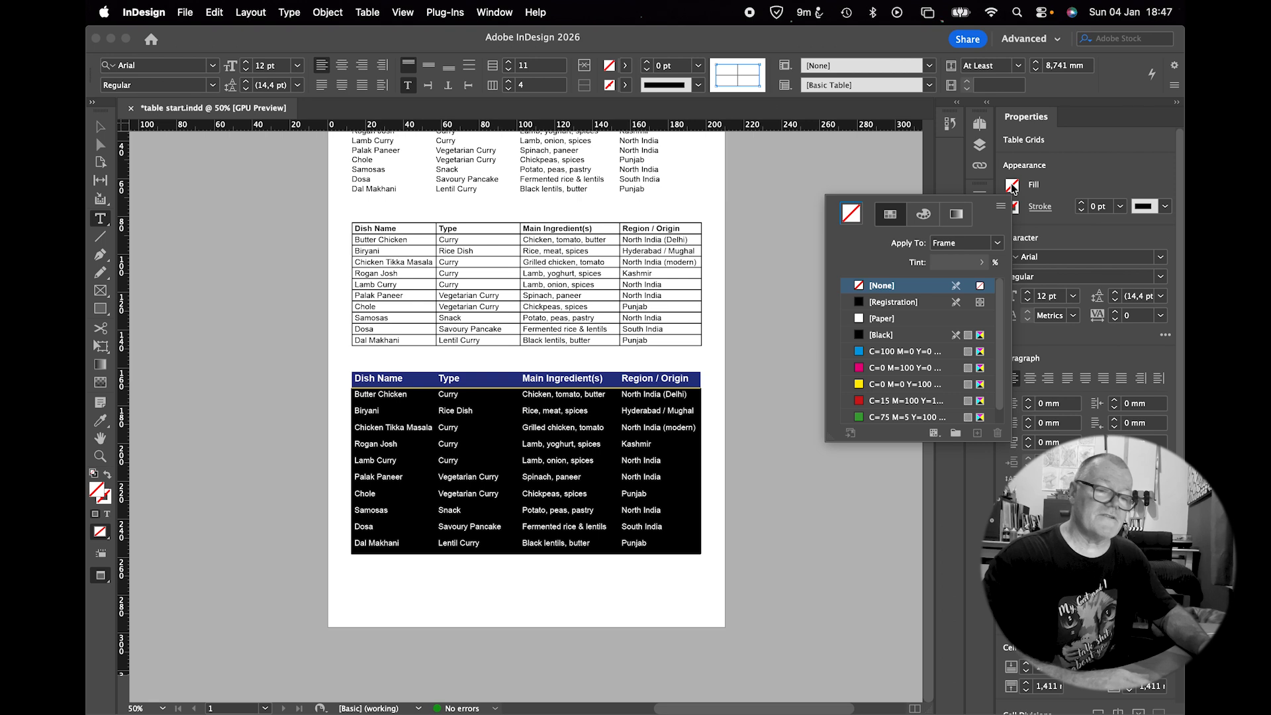
scroll(875, 397, "down", 1)
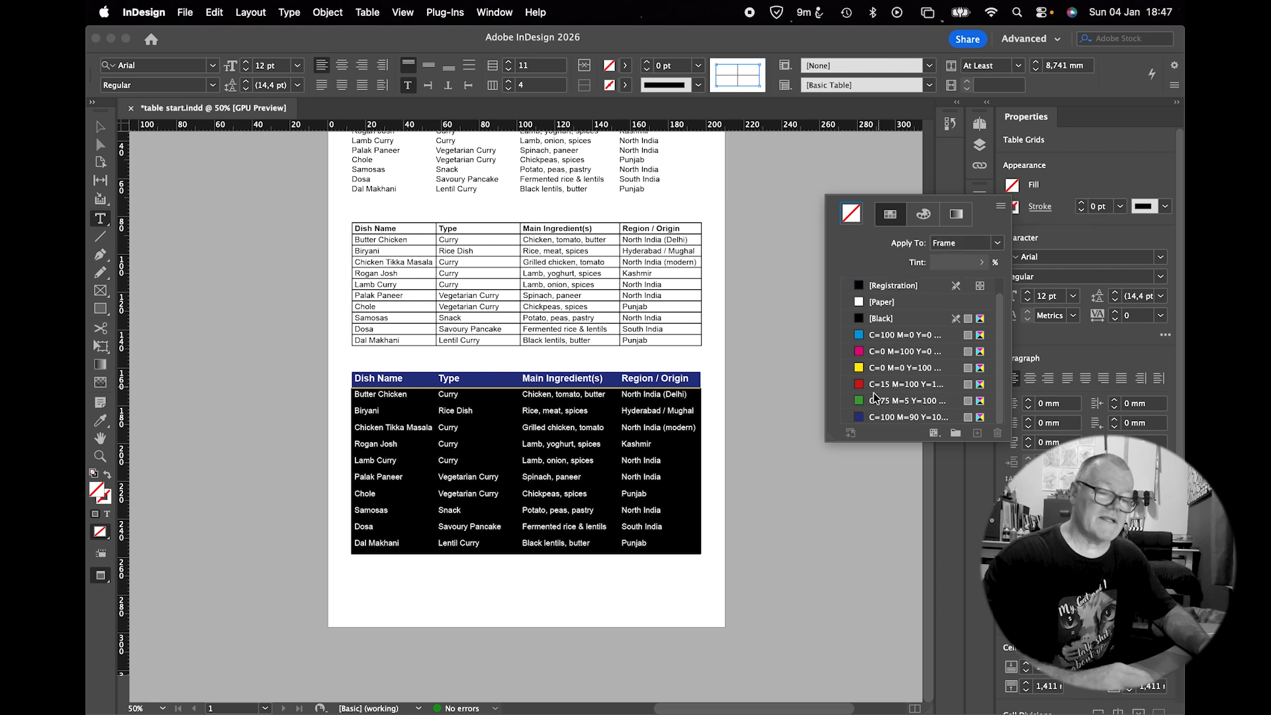
left_click(858, 418)
left_click(947, 262)
type("20")
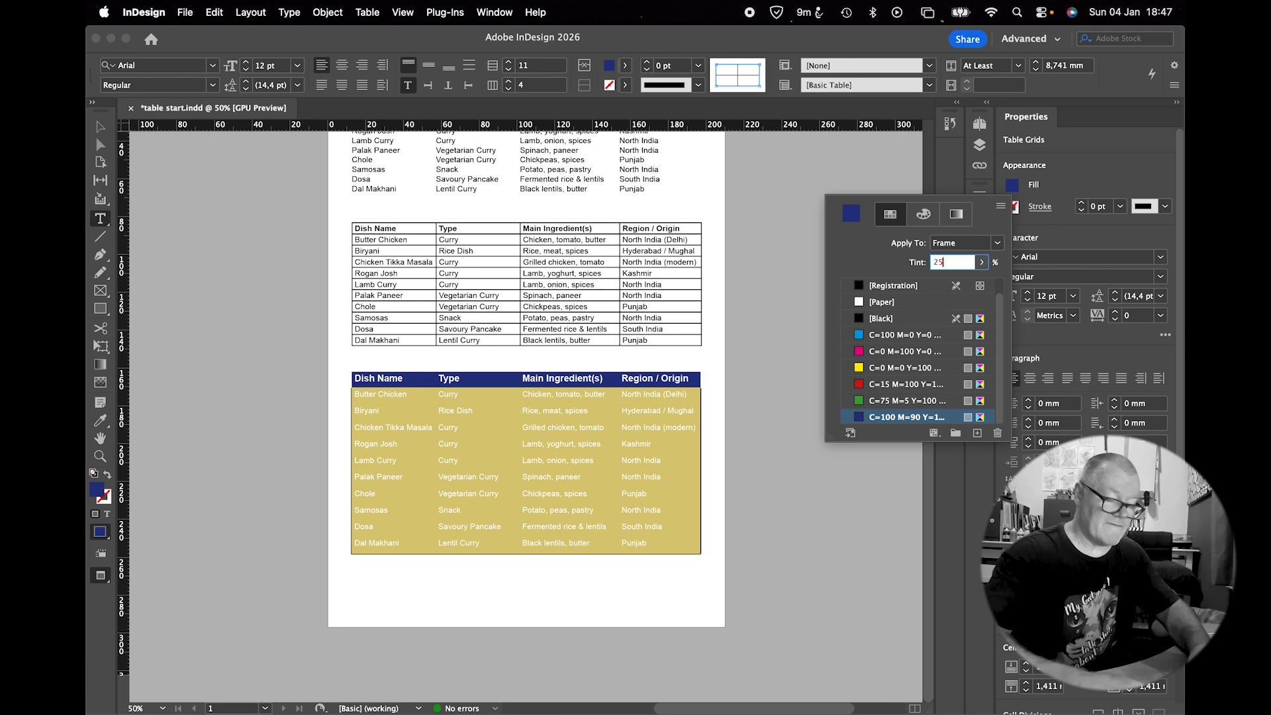
key("Return")
left_click(553, 476)
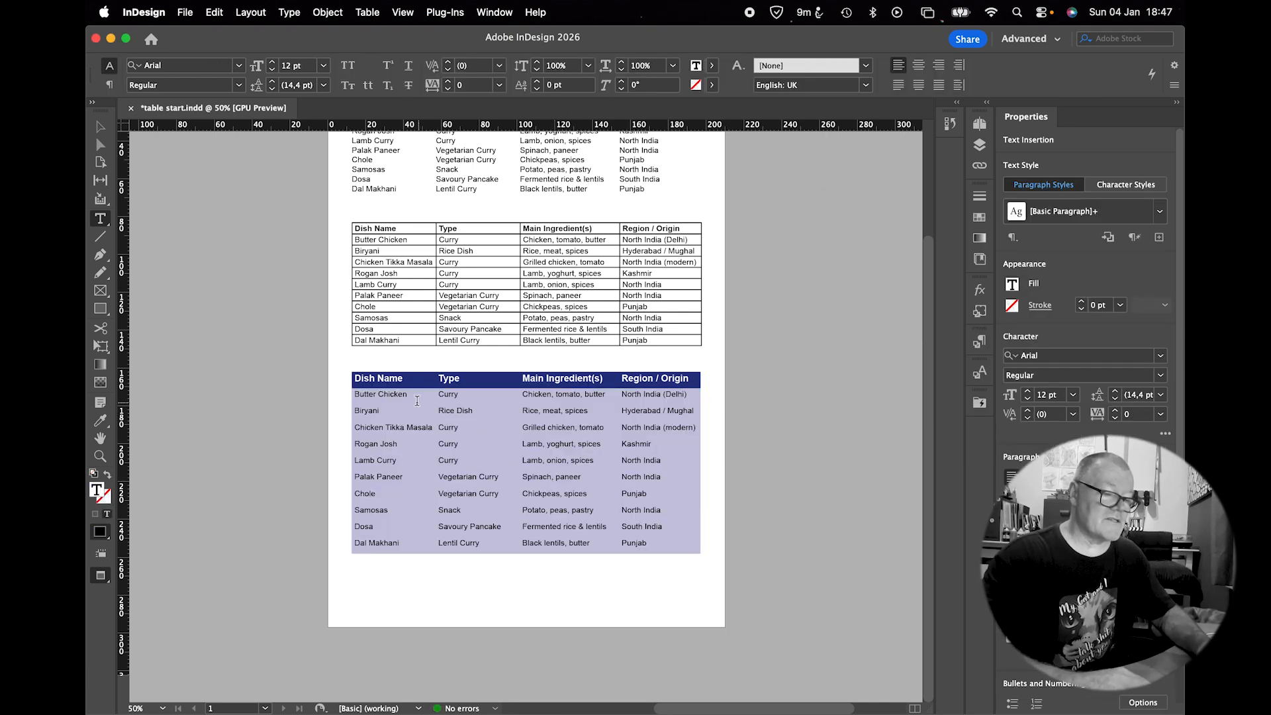
Reduce the fill tint of the lower table's Butter Chicken row to 5%
left_click_drag(410, 395, 662, 402)
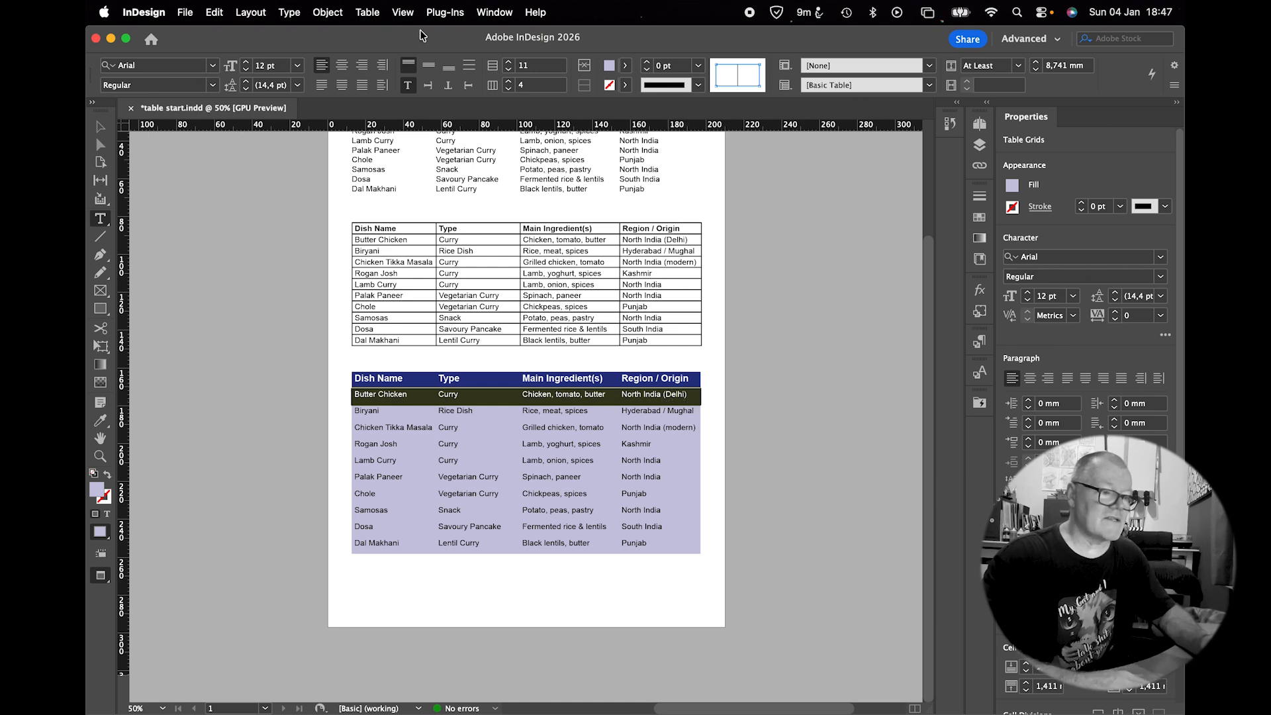
left_click(366, 12)
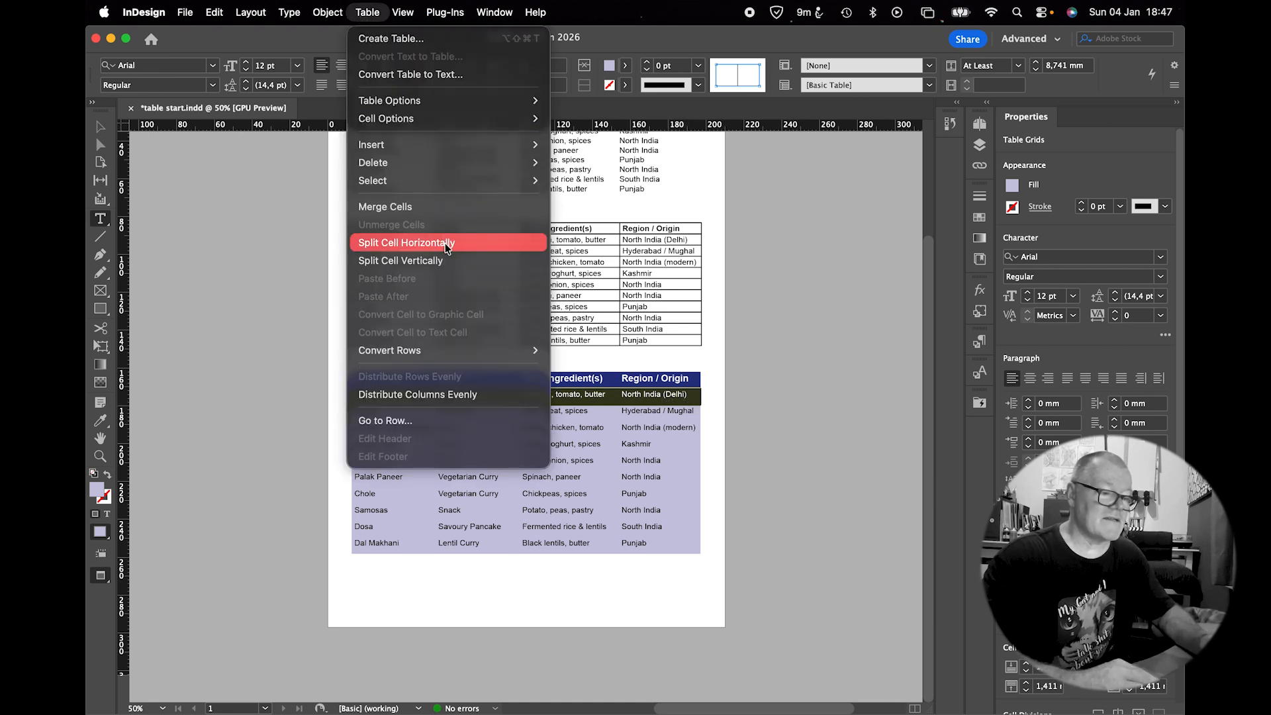
mouse_move(441, 350)
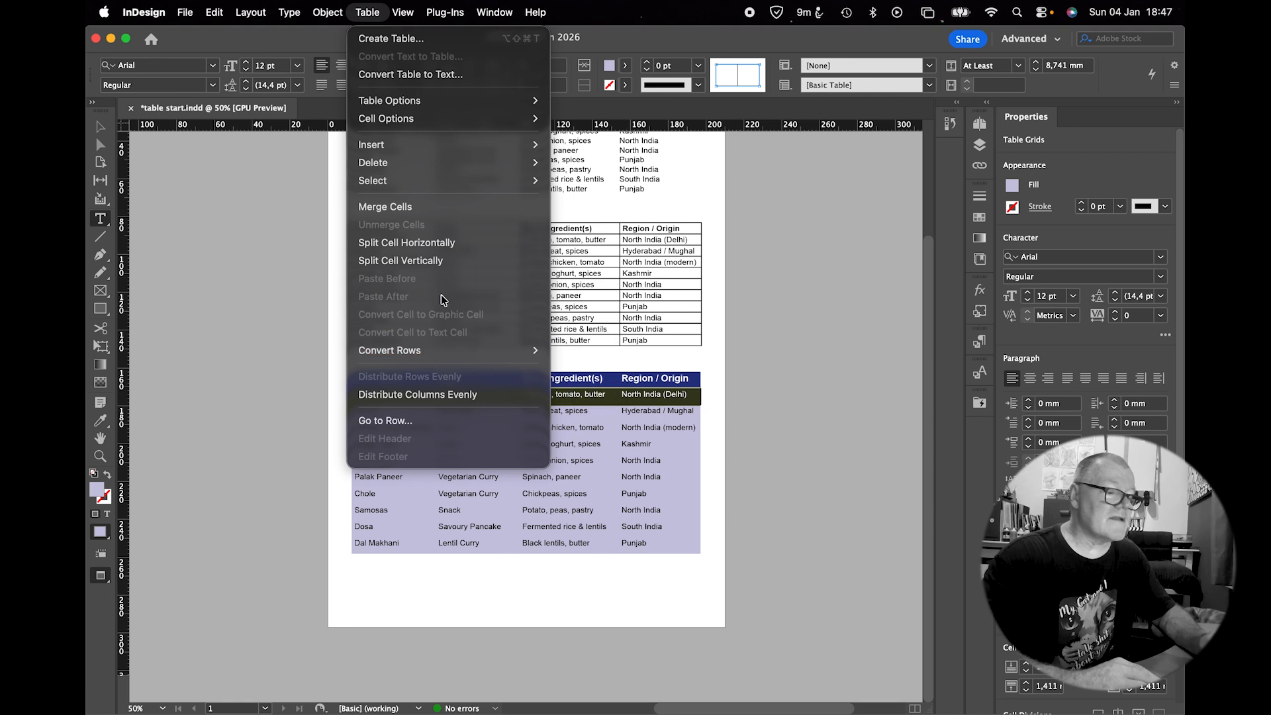
mouse_move(432, 117)
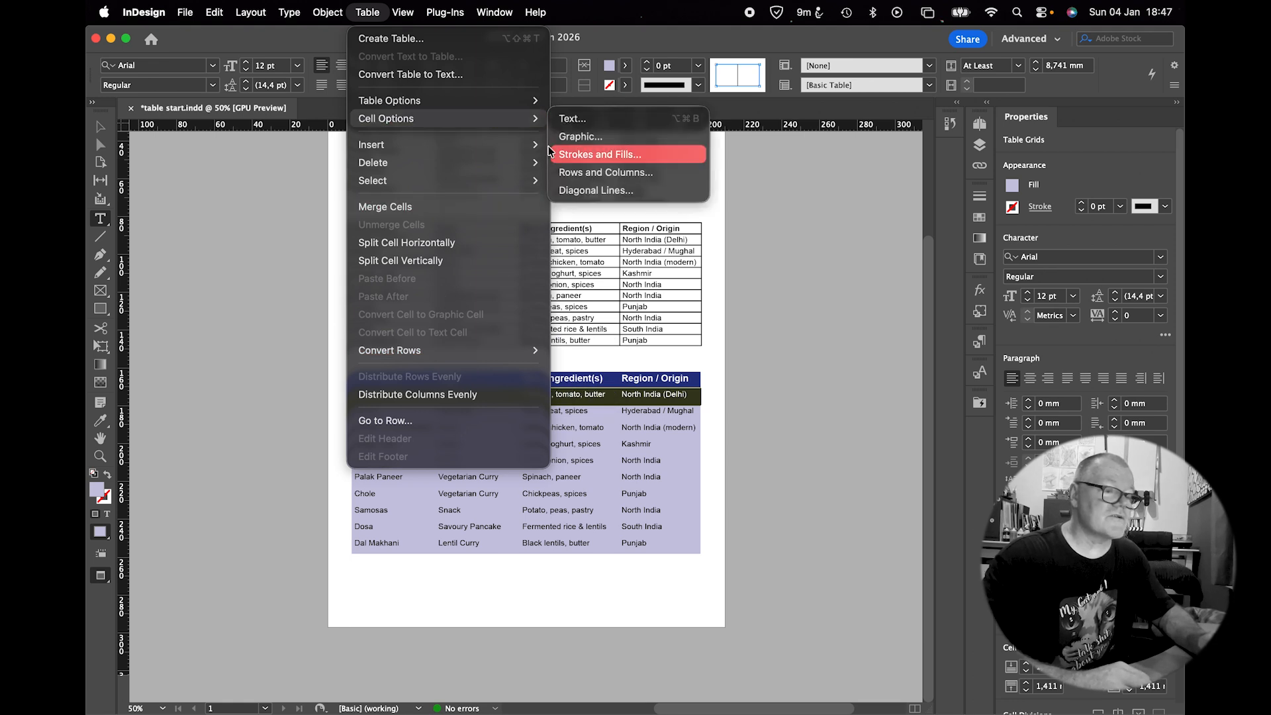
left_click(366, 13)
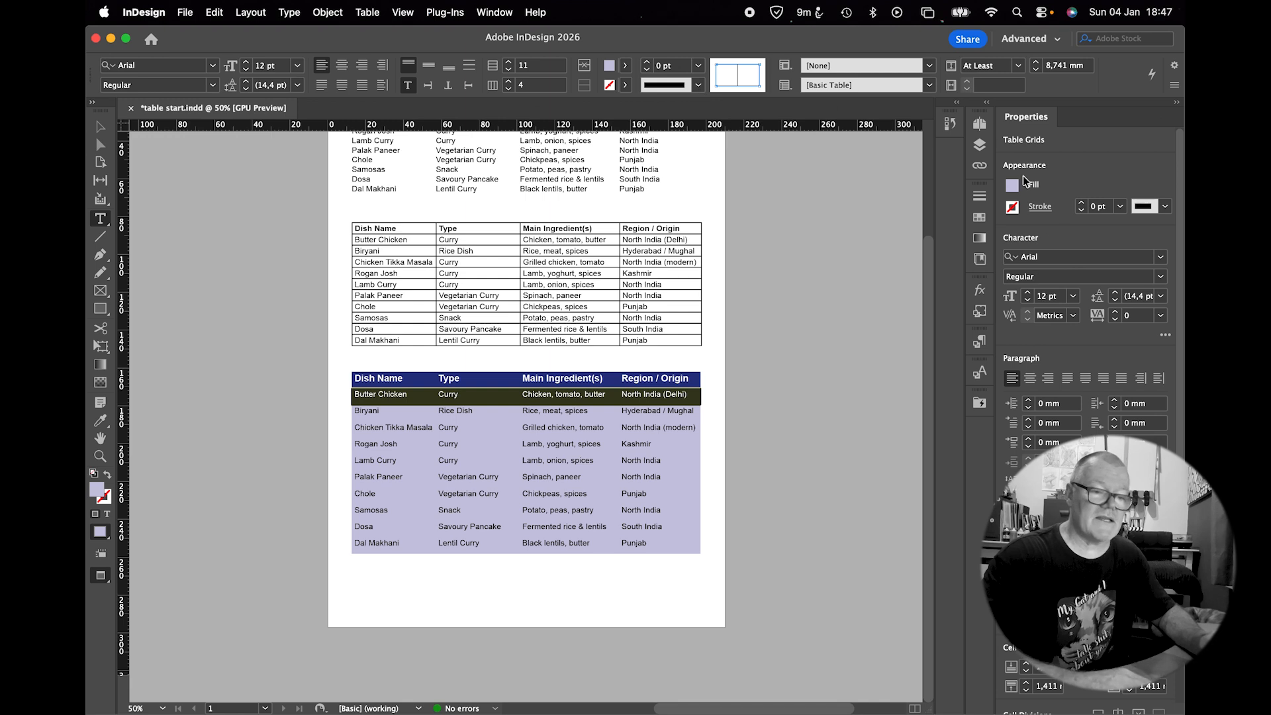
left_click(1012, 186)
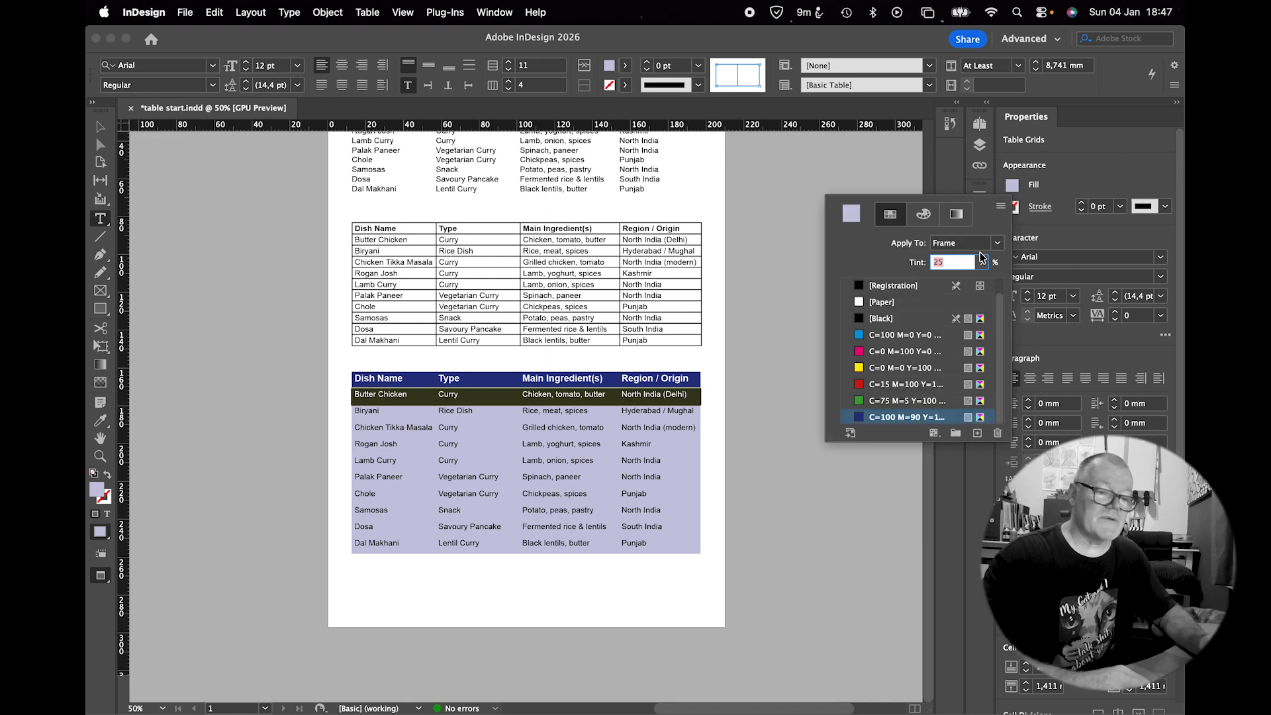
type("0")
key("Return")
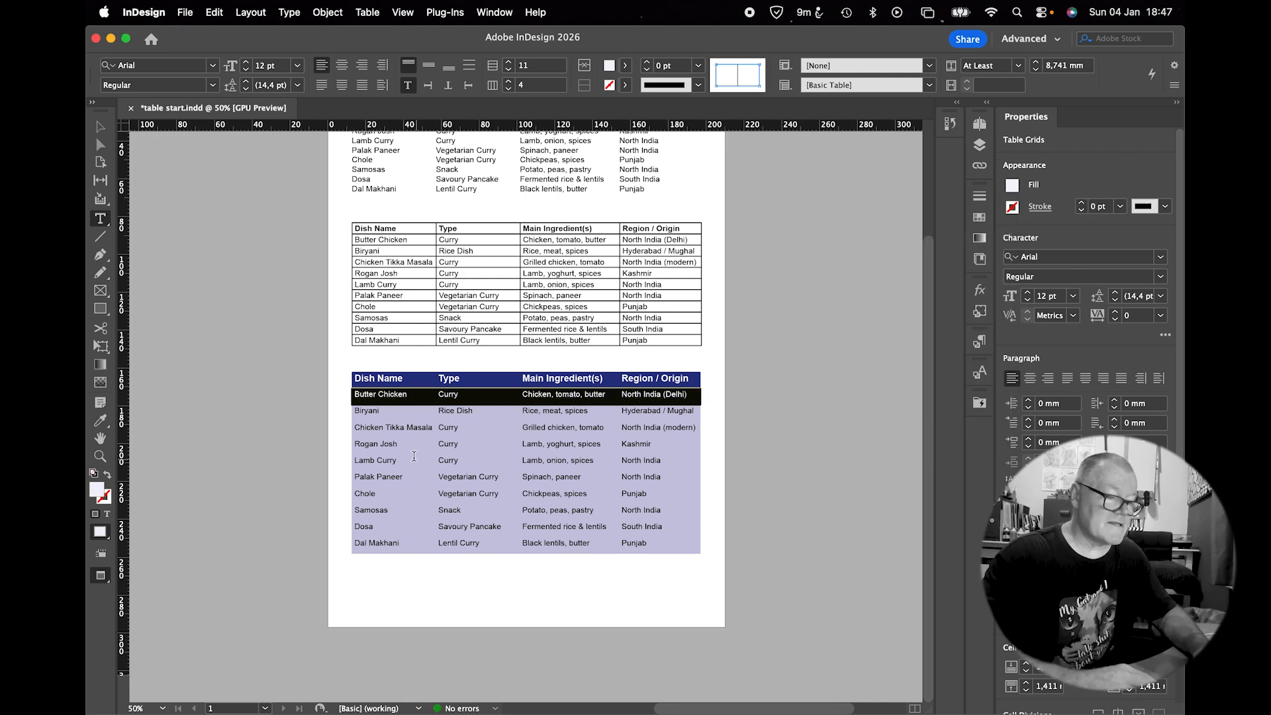
Set the fill tint of the Chicken Tikka Masala and Lamb Curry rows in the lower table to 5%
left_click_drag(413, 429, 670, 432)
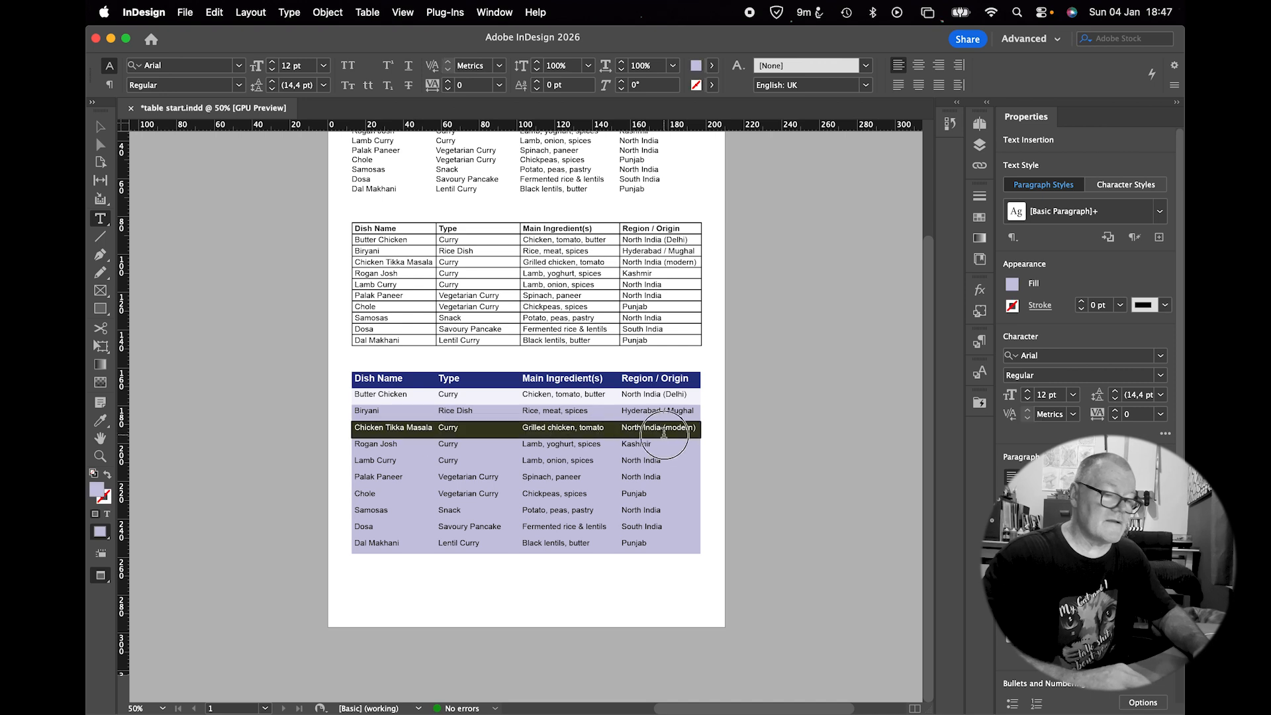
left_click(1013, 186)
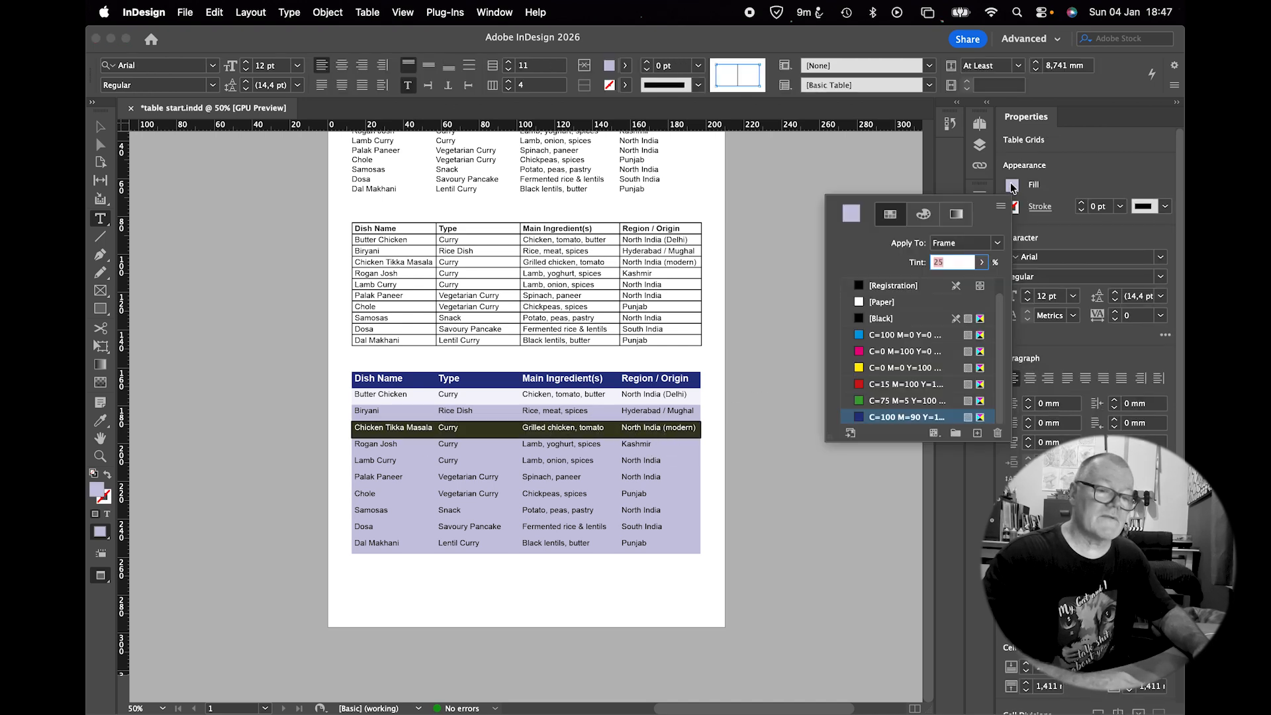
type("0")
key("Return")
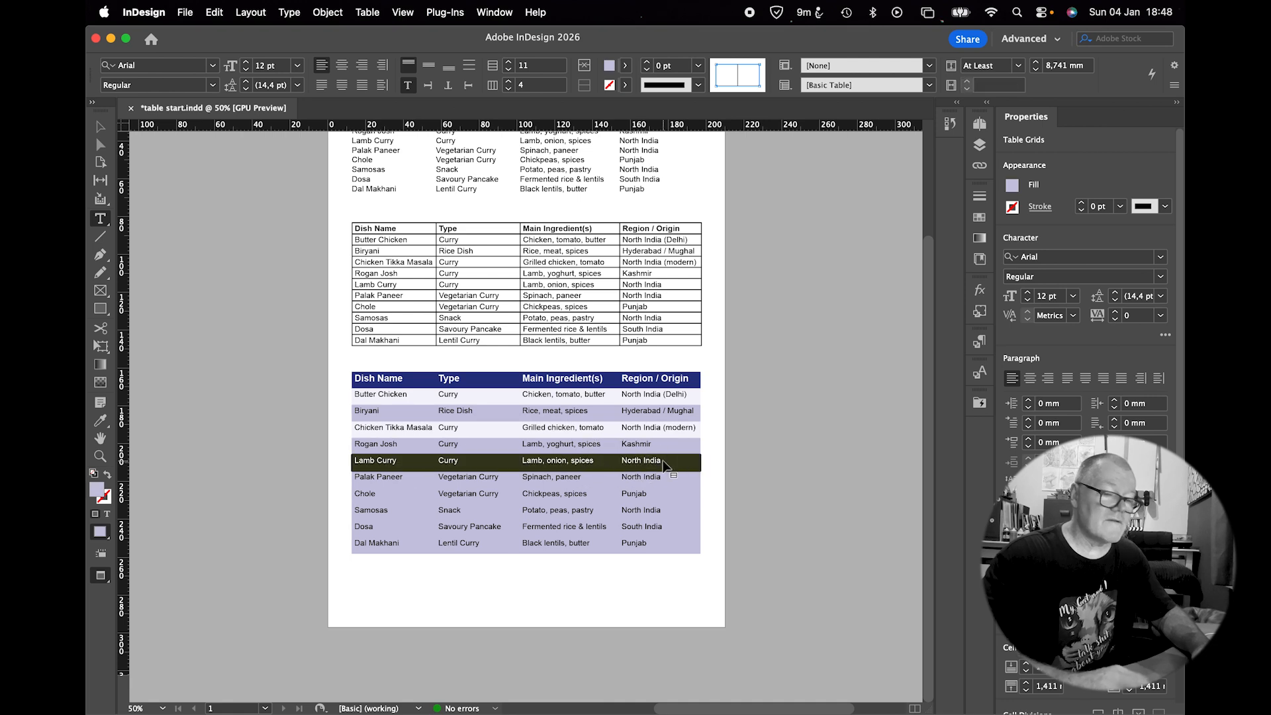
left_click(1013, 185)
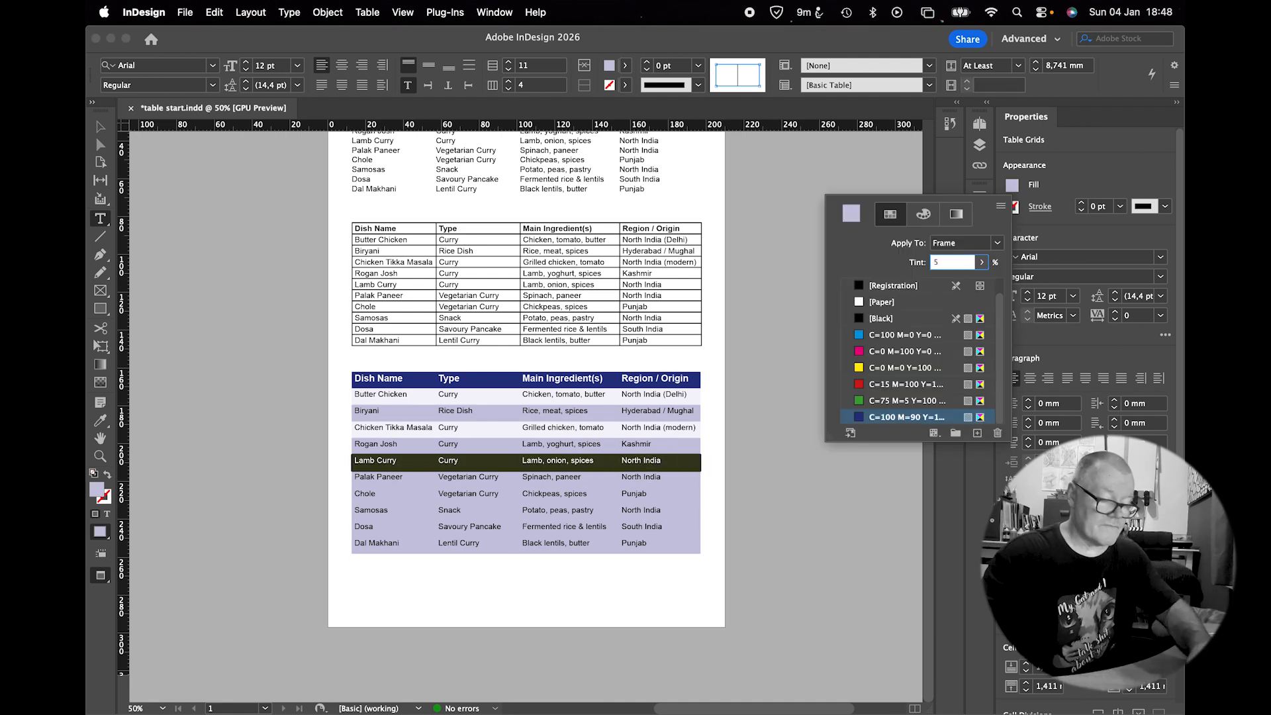
left_click(954, 262)
Apply the same 5% fill tint to the Chole and Dosa rows of the lower table, completing the alternating row pattern
left_click_drag(415, 494, 666, 496)
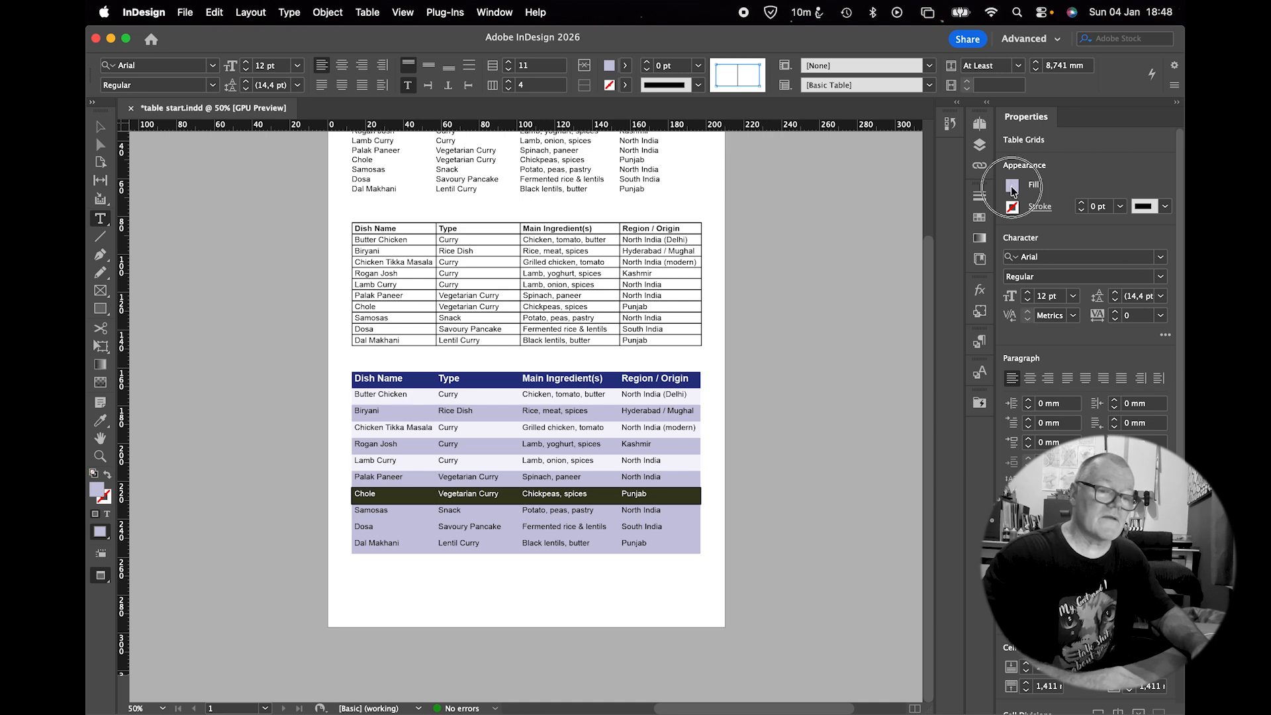
left_click(1014, 184)
left_click(947, 262)
left_click_drag(415, 528, 638, 537)
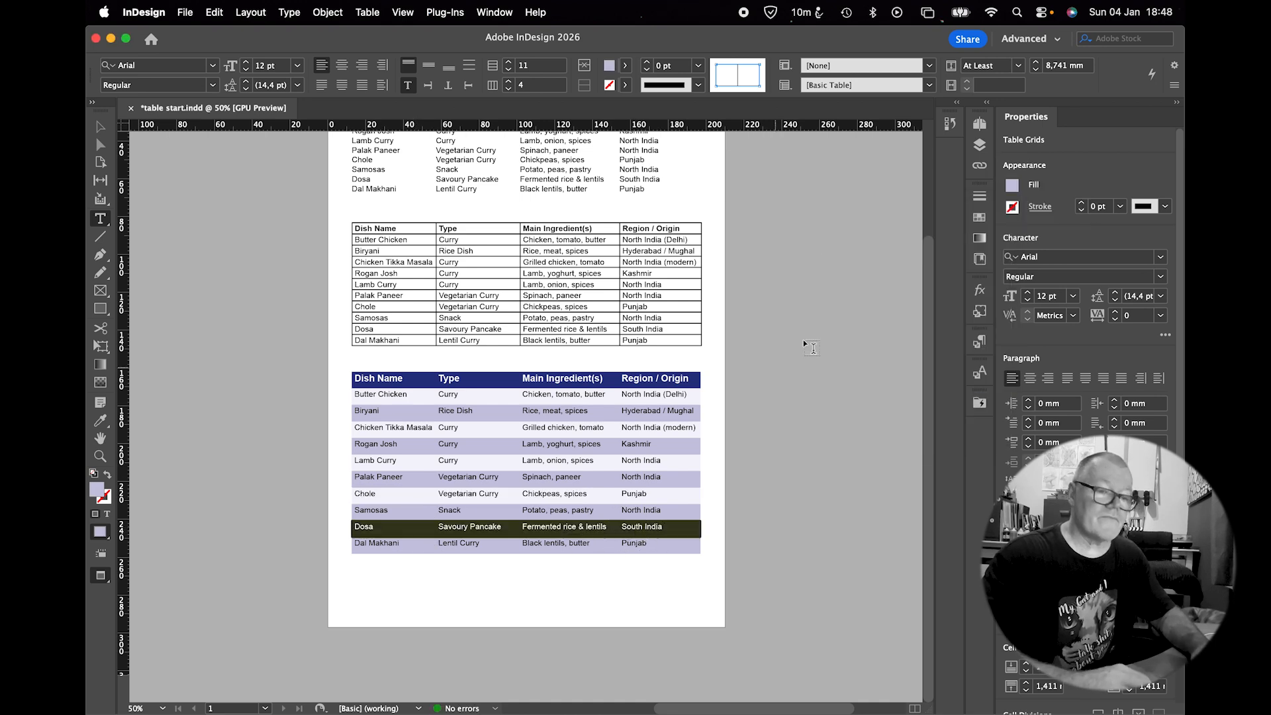
left_click(1011, 184)
left_click(939, 261)
left_click(599, 395)
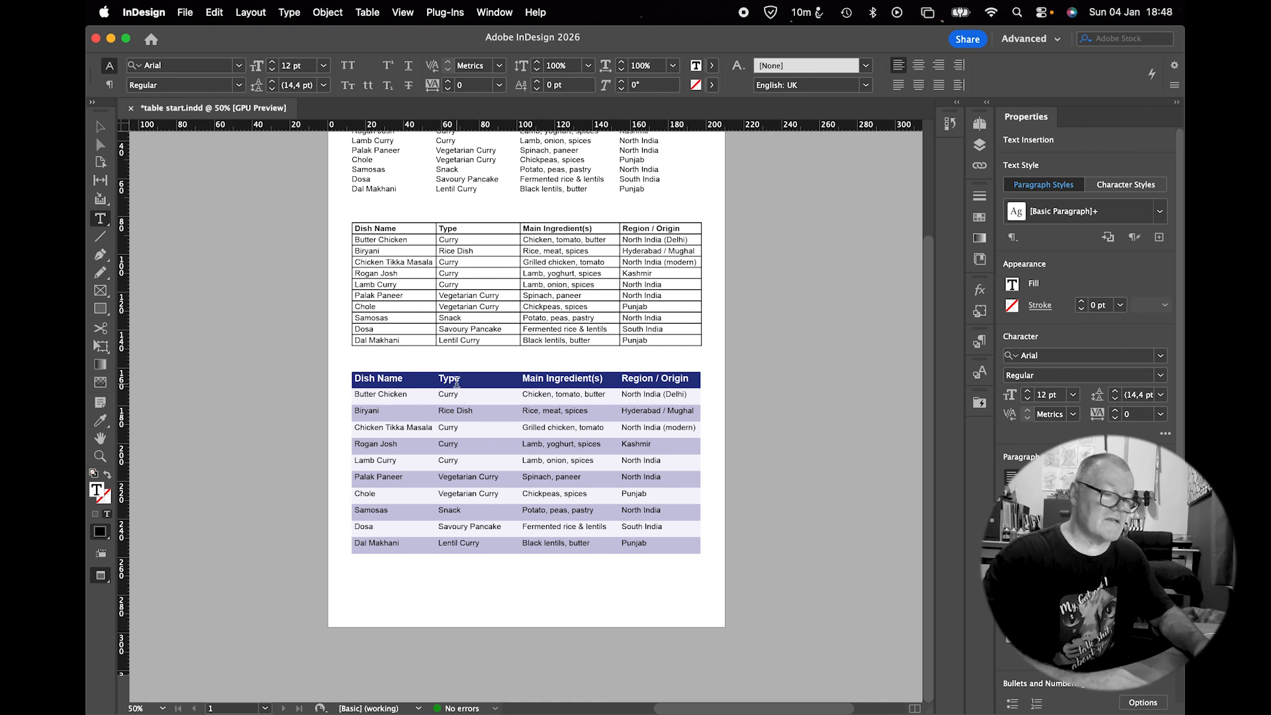
Add vertical divider strokes in C=100 M=90 Y=10 between the lower table's columns, leaving out the horizontal and outer right borders
left_click_drag(454, 378, 668, 542)
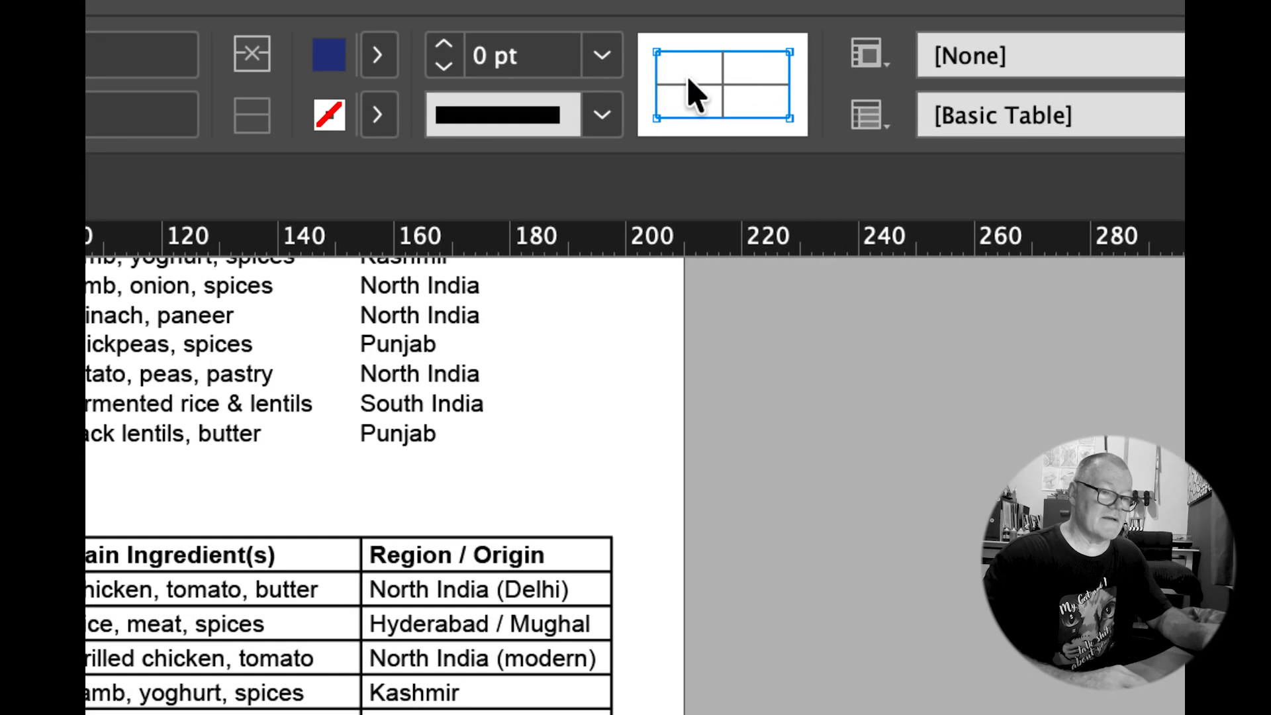
left_click(720, 61)
left_click(765, 68)
left_click(765, 117)
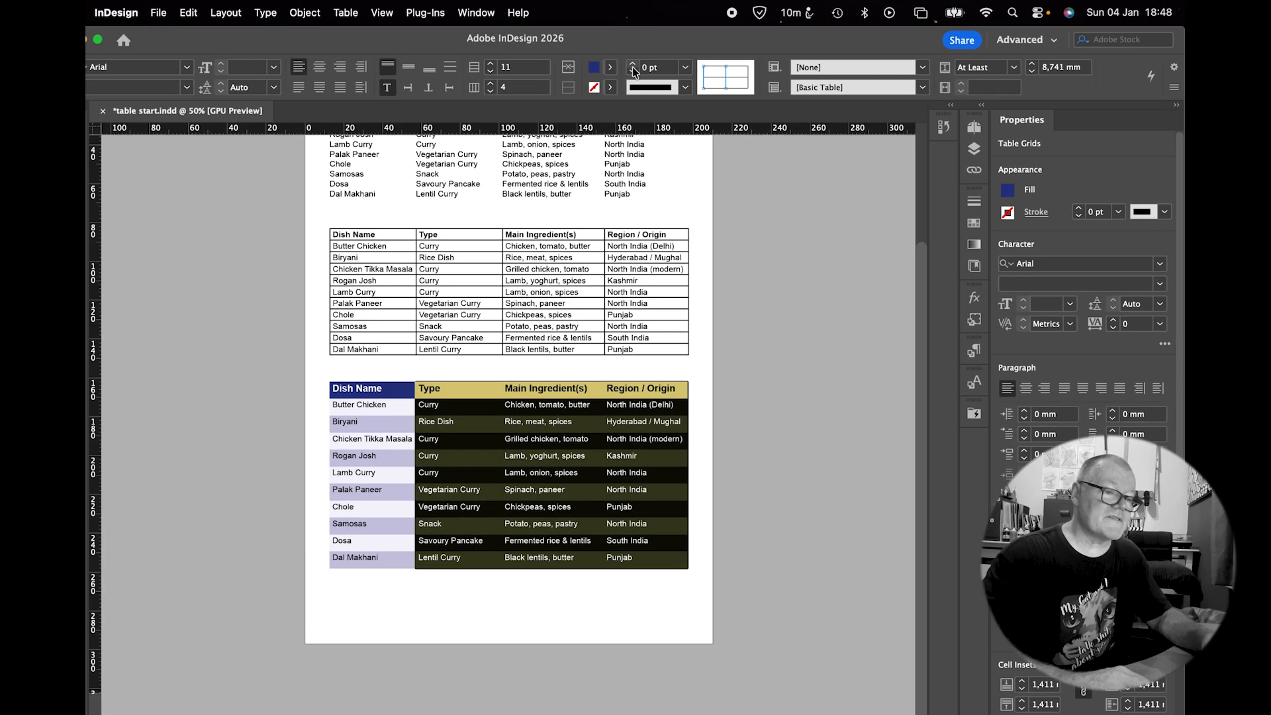
left_click(610, 88)
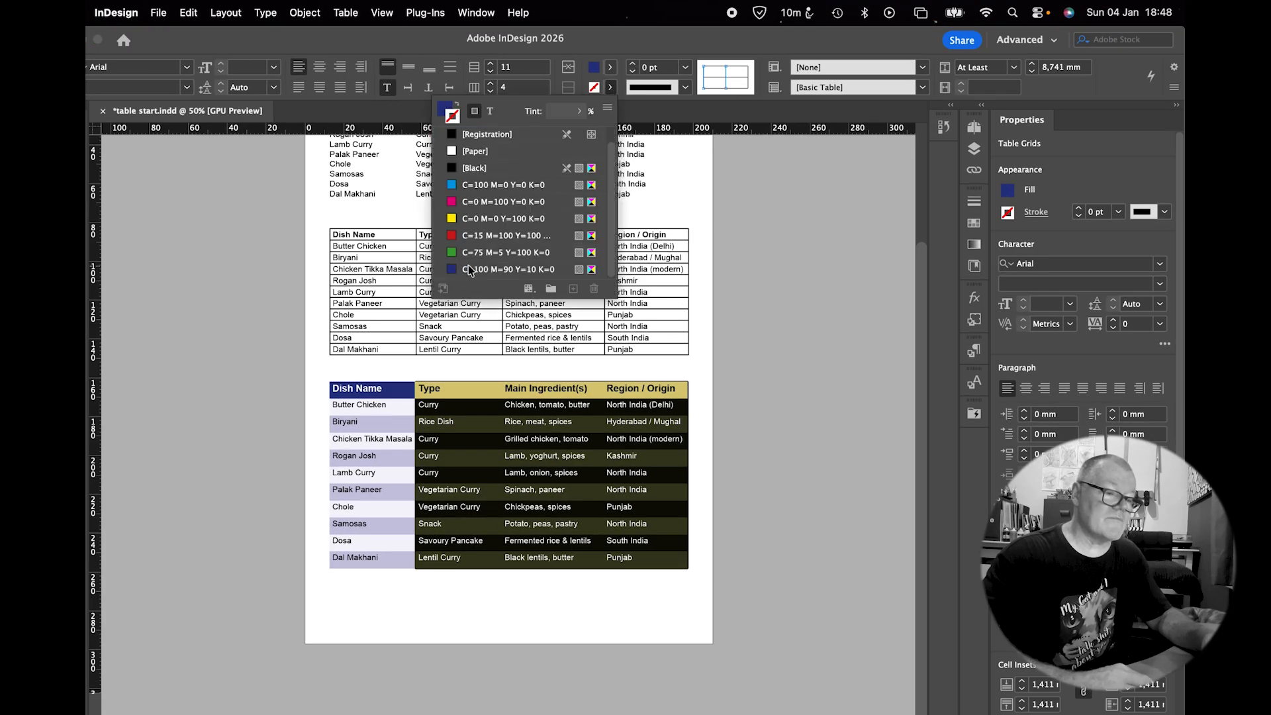
left_click(468, 268)
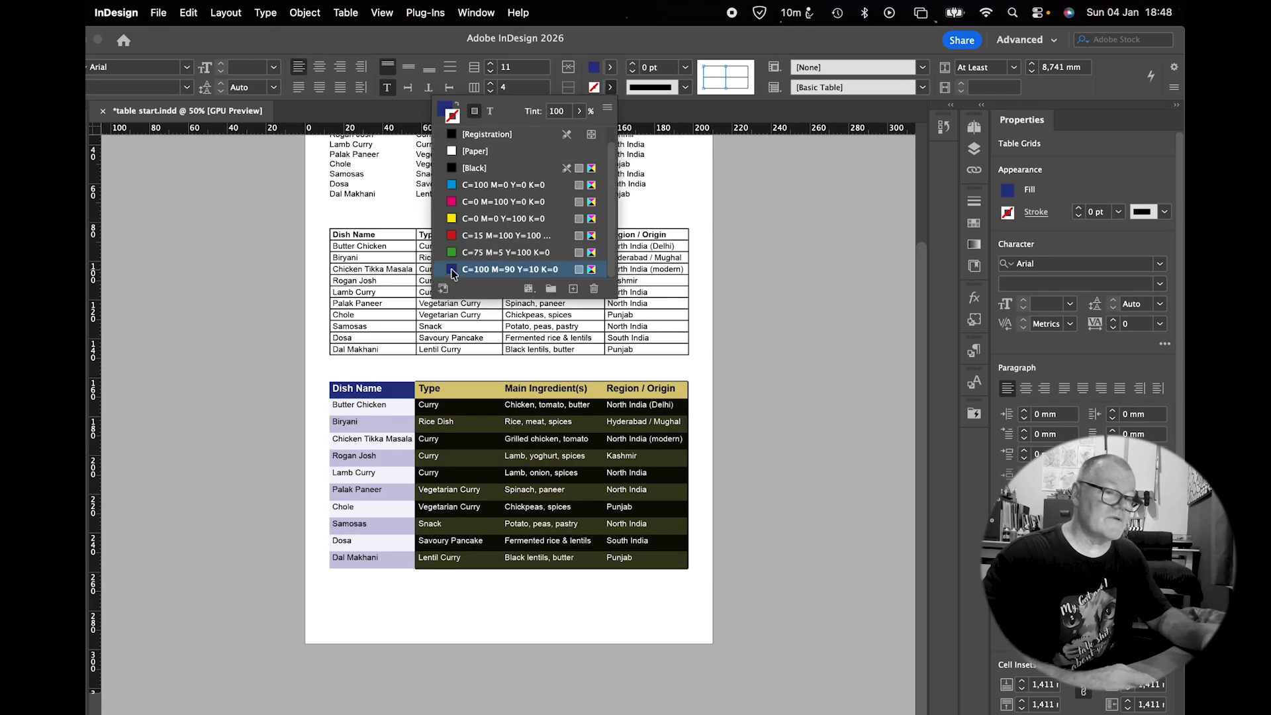
left_click(633, 64)
left_click(555, 464)
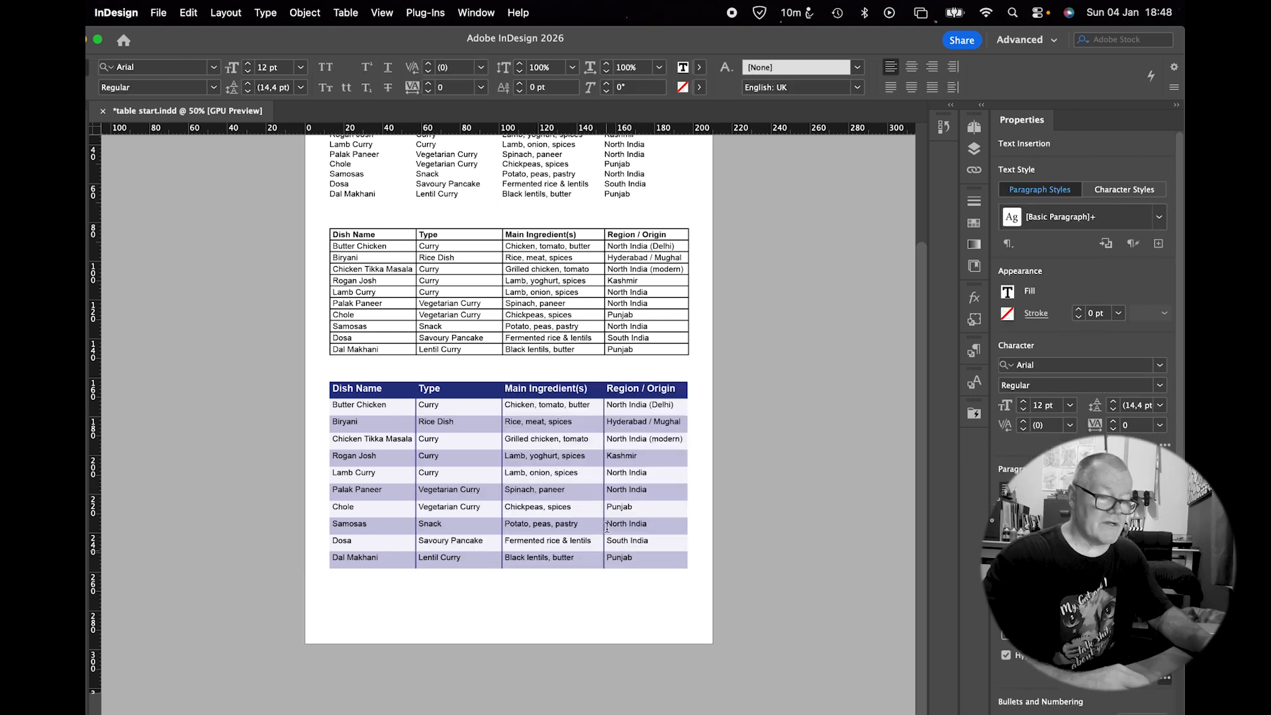
Give the whole lower table a 3 pt outer border in the C=100 M=90 Y=10 swatch, excluding the inner lines
left_click(327, 378)
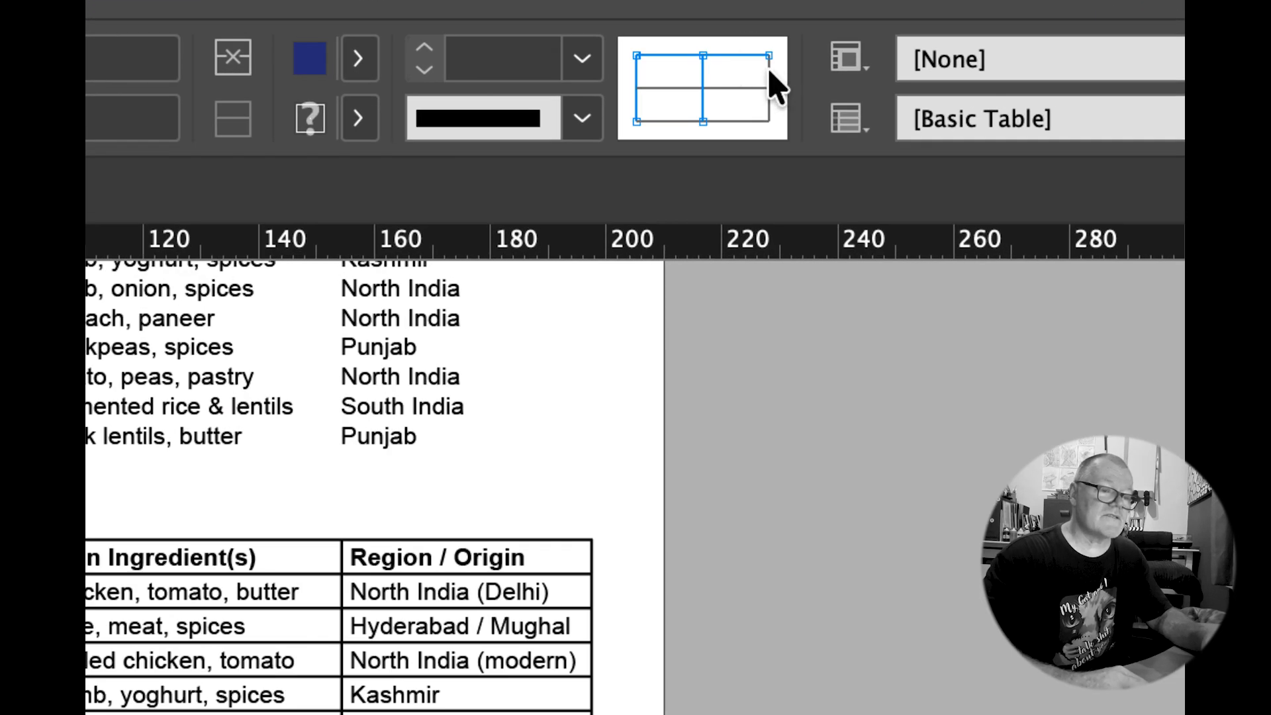
left_click(770, 73)
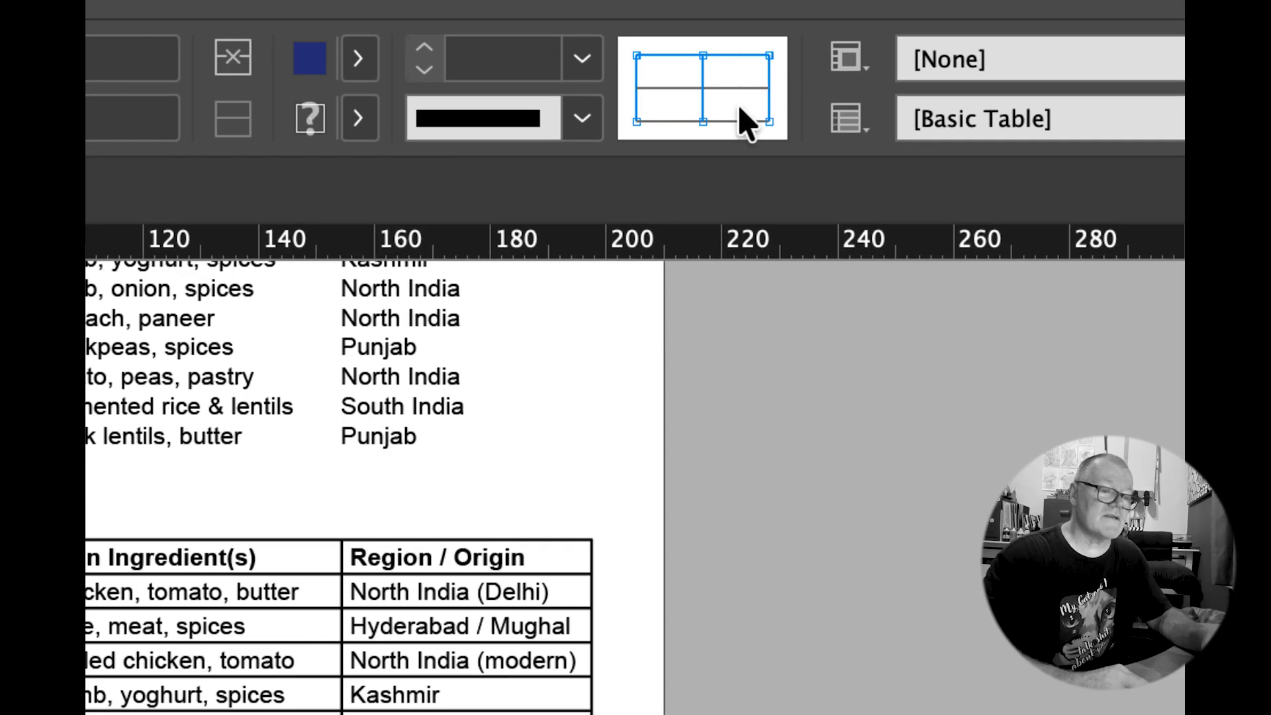
left_click(704, 99)
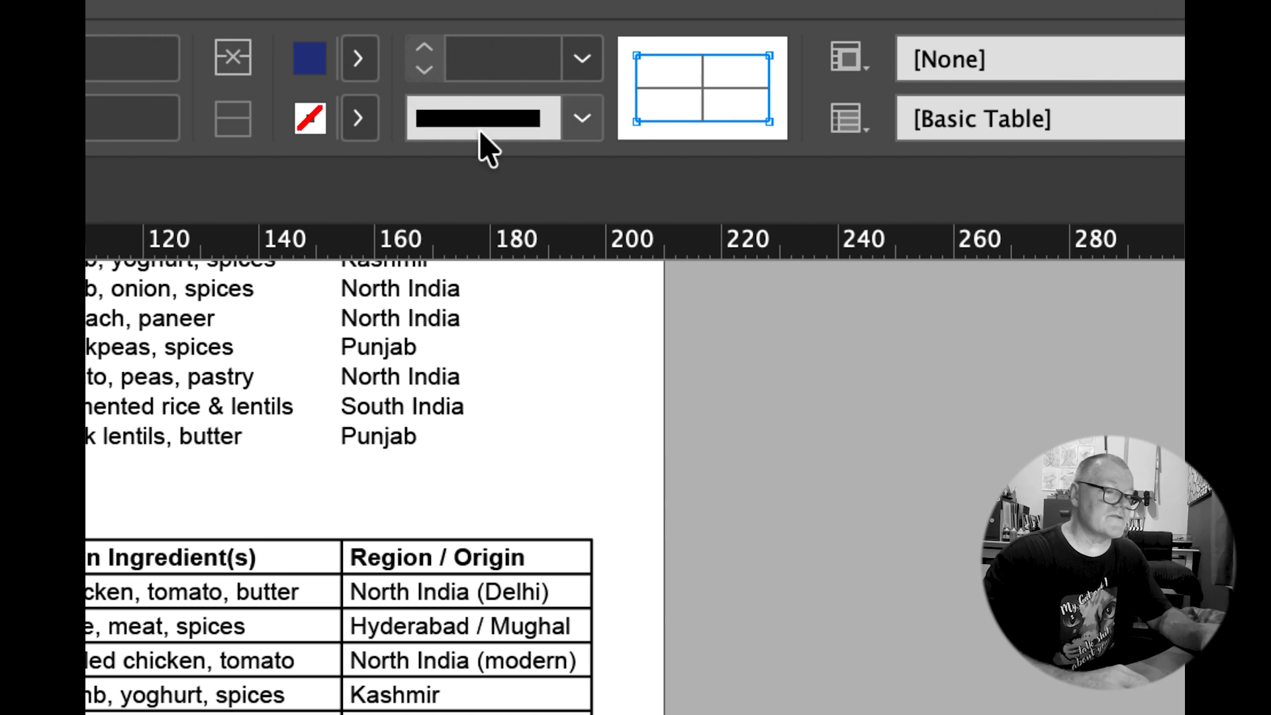
left_click(363, 117)
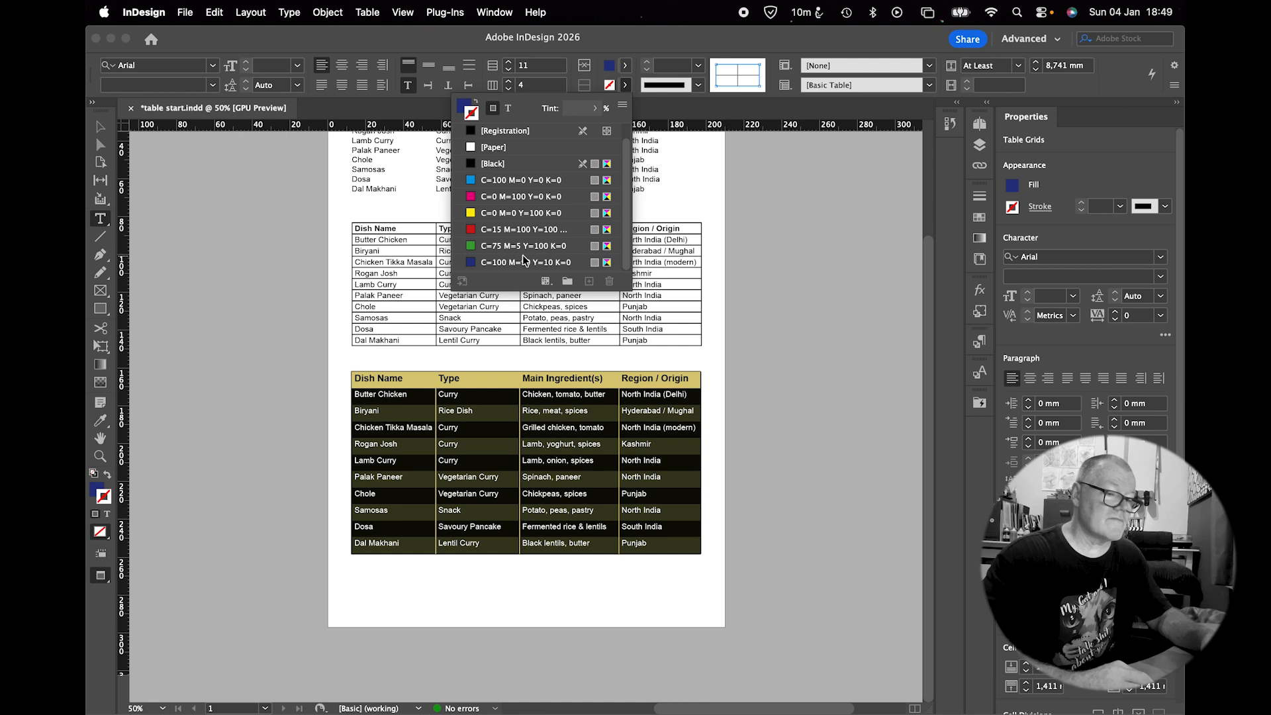
left_click(523, 259)
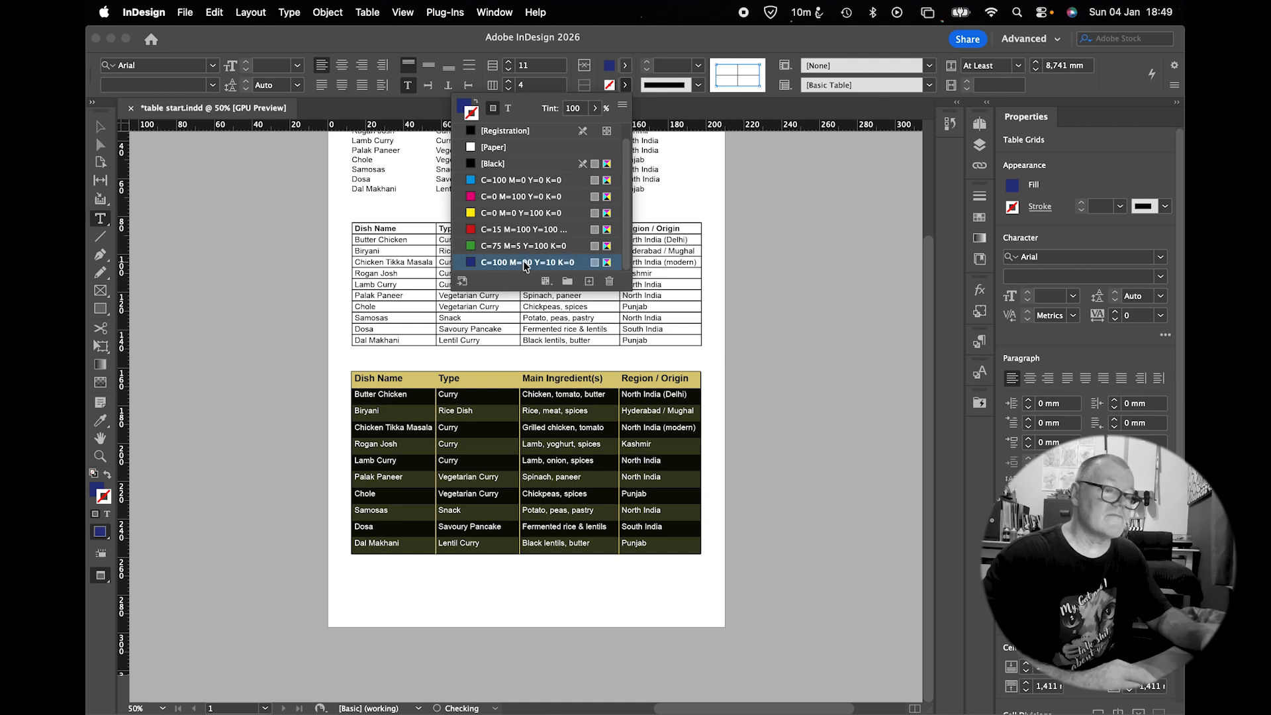
left_click(700, 66)
left_click(686, 175)
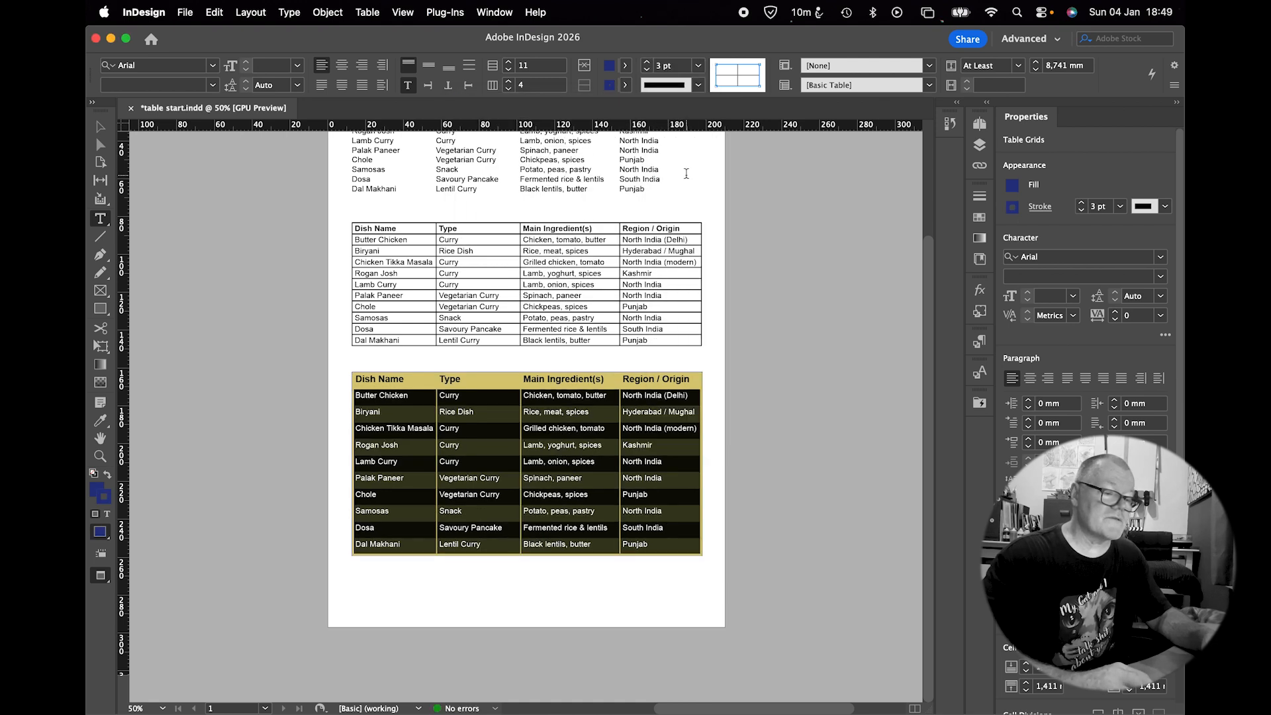
Deselect the lower table with the Selection tool and fit the whole page in the window
left_click(541, 431)
left_click(100, 126)
left_click(272, 473)
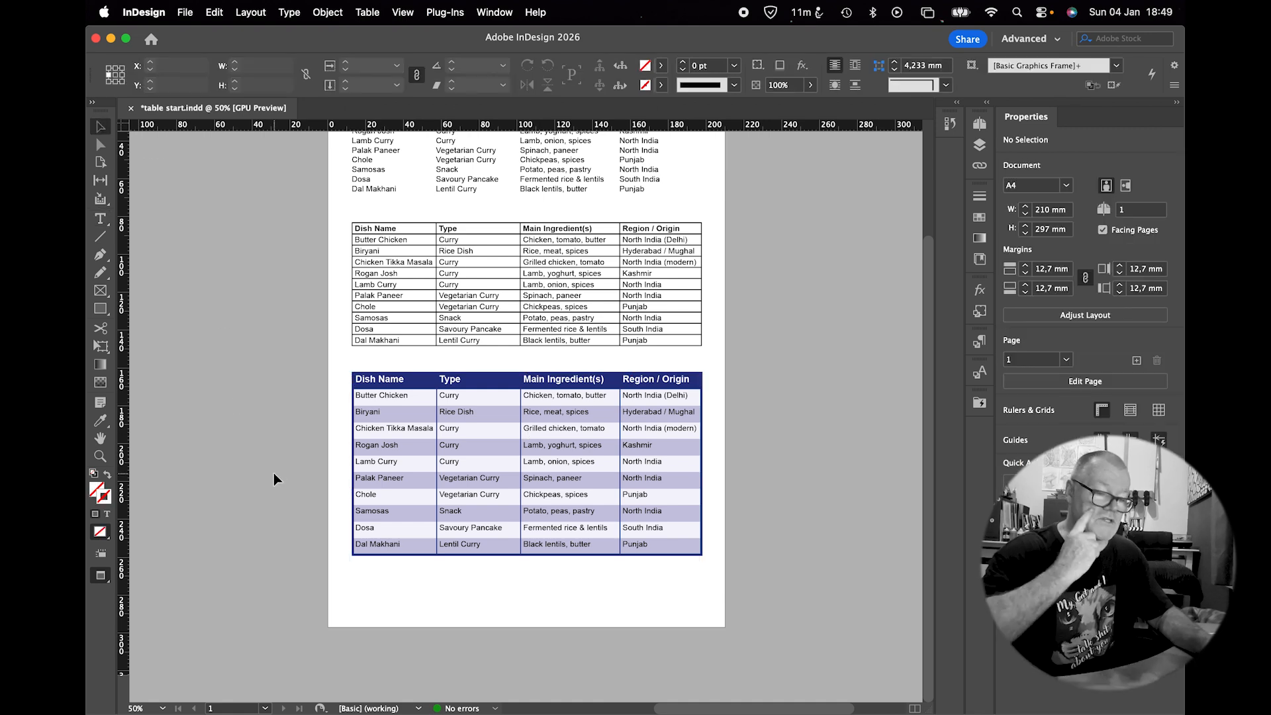
scroll(534, 496, "up", 2)
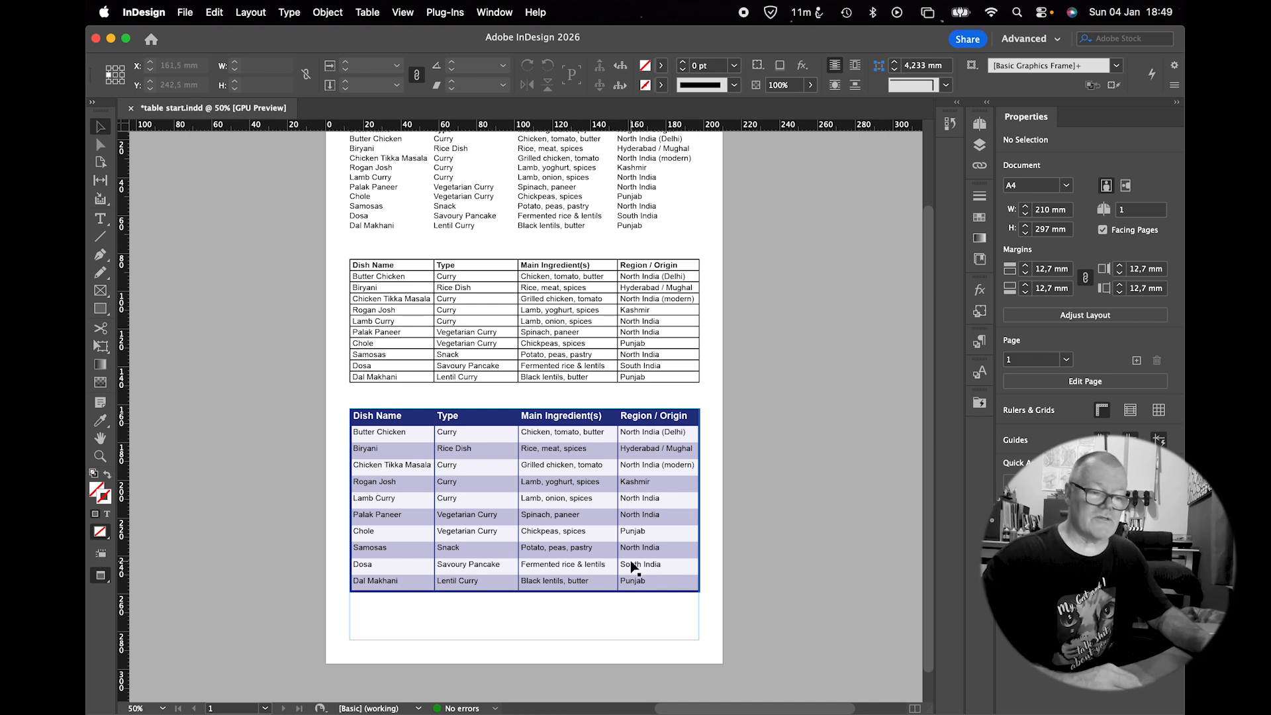
key("super+0")
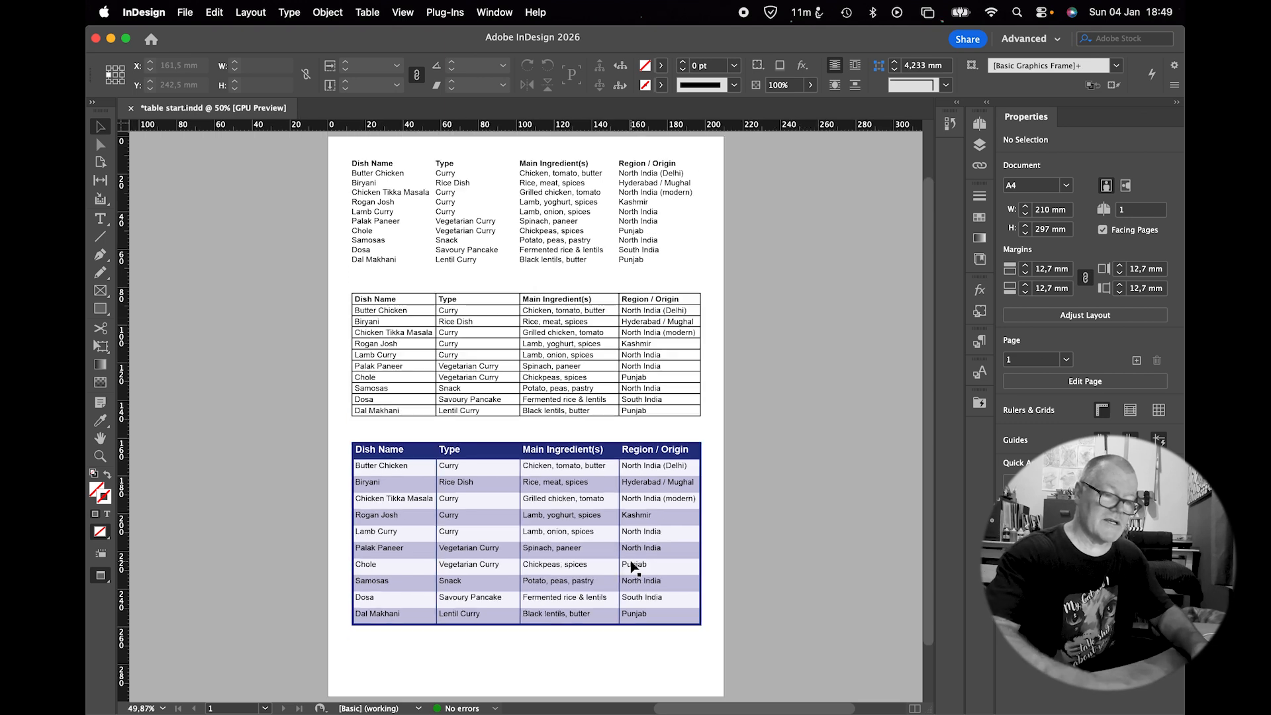